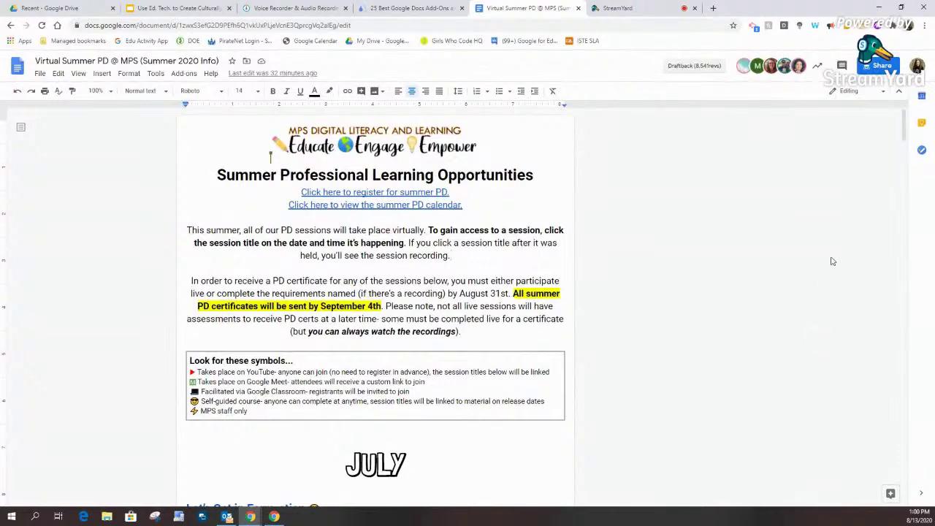
Step: Scroll to the late-July sessions and AUGUST heading, then select the App-cademy comment
left_click_drag(905, 139, 913, 369)
left_click(200, 268)
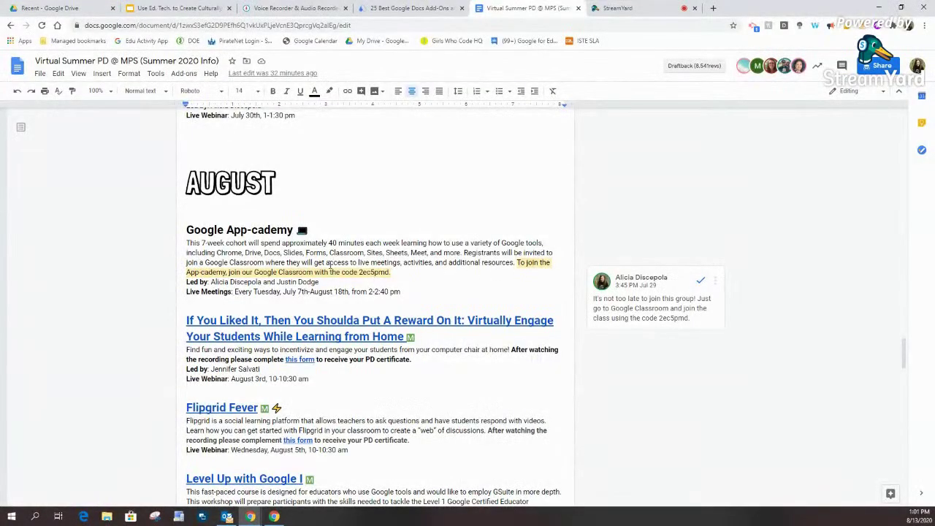
Step: Scroll through the August sessions to the document's end, then back up to the title
left_click_drag(902, 352, 916, 423)
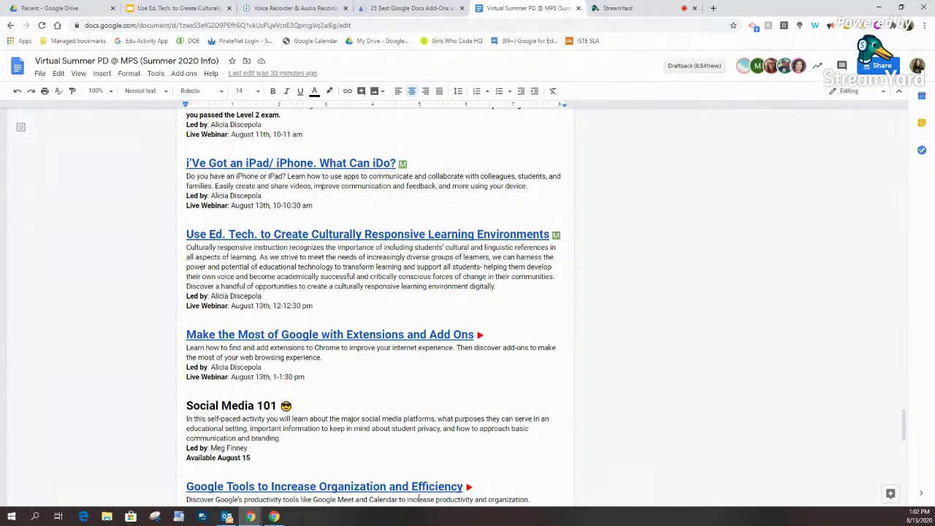
scroll(420, 480, "up", 3)
left_click_drag(895, 391, 895, 113)
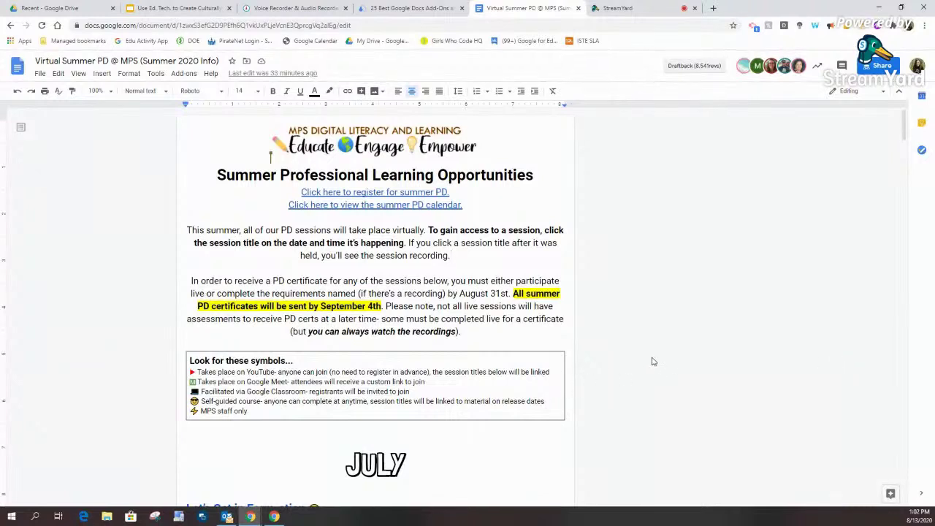
left_click(98, 27)
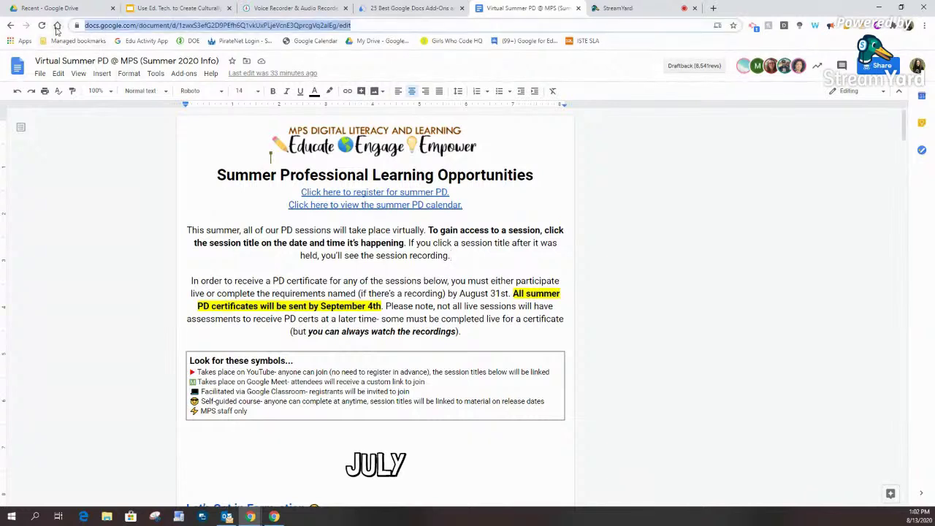
Step: Go to drive.google.com, then on to meet.google.com
type("drive.google.c")
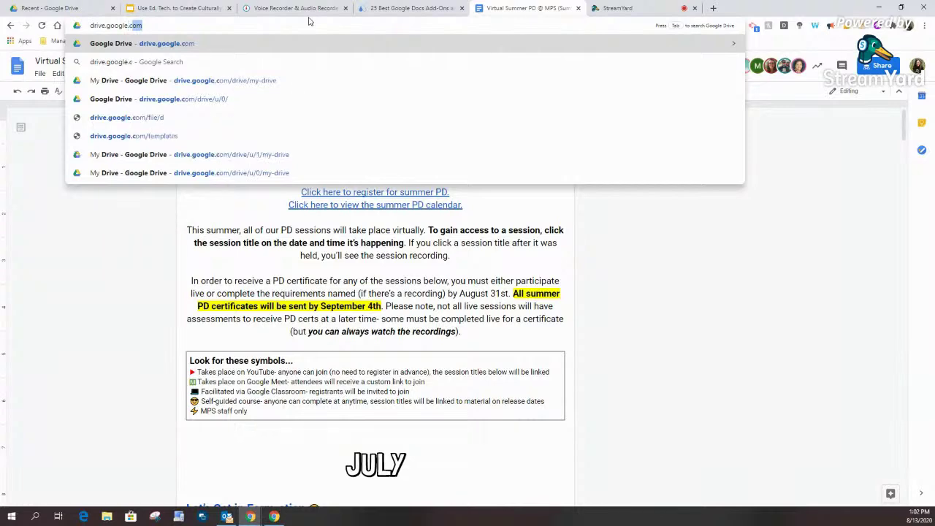
key("Return")
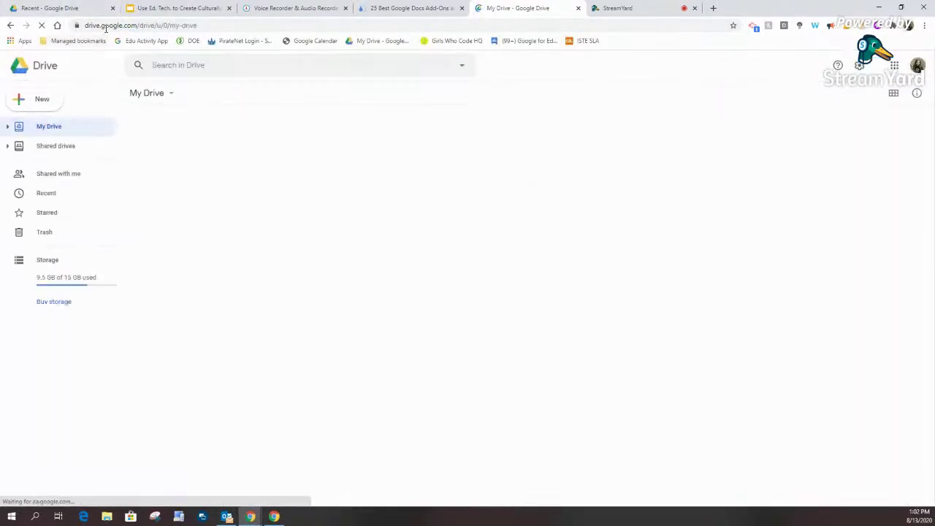
left_click(106, 25)
type("meet.google")
key("Return")
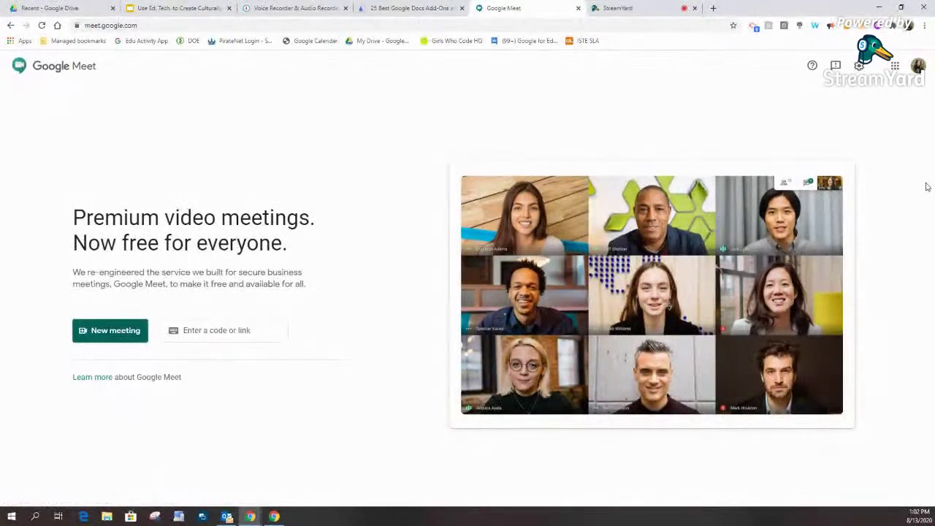
Step: Browse the Google apps launcher on the Meet page, then close it
left_click(895, 66)
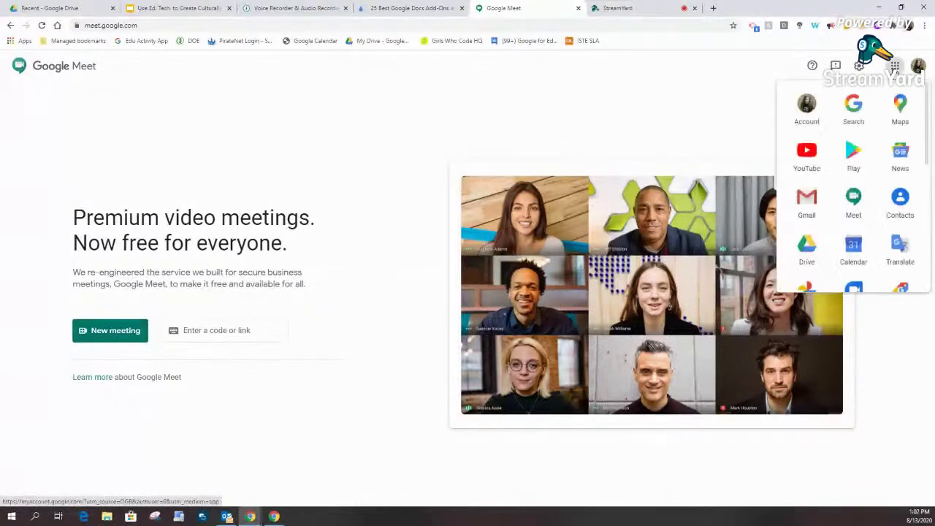
left_click_drag(929, 134, 928, 314)
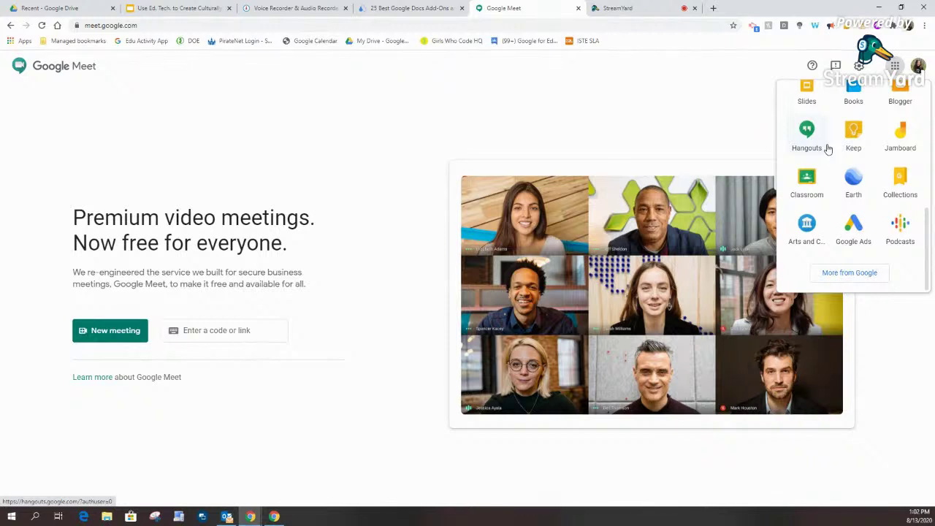
left_click(745, 146)
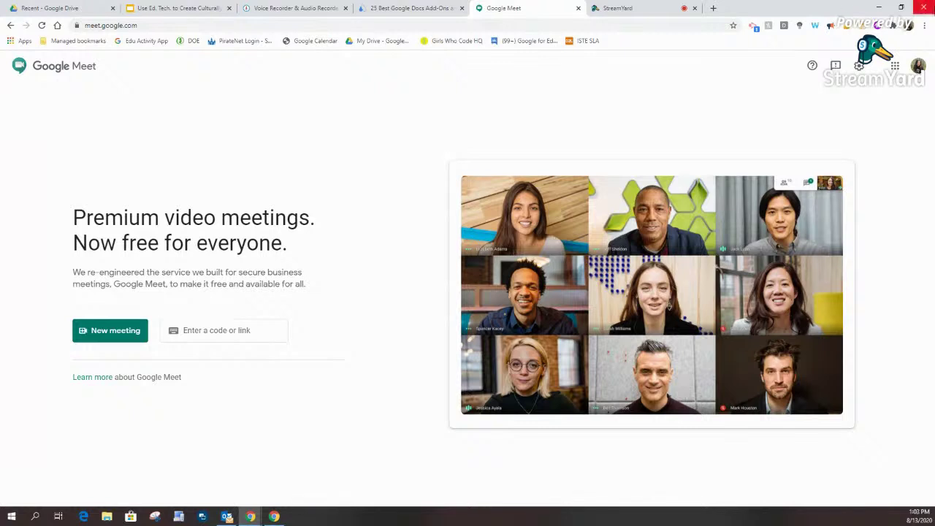
left_click(908, 28)
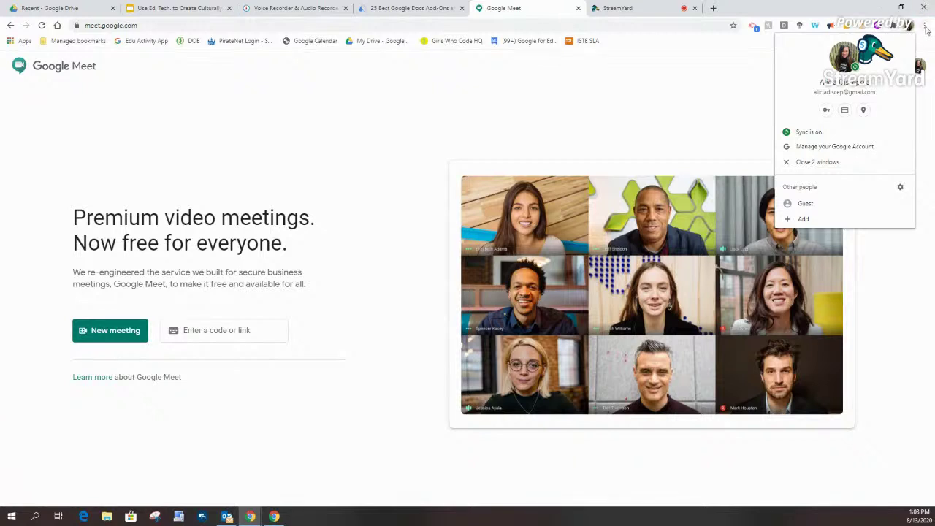
left_click(925, 28)
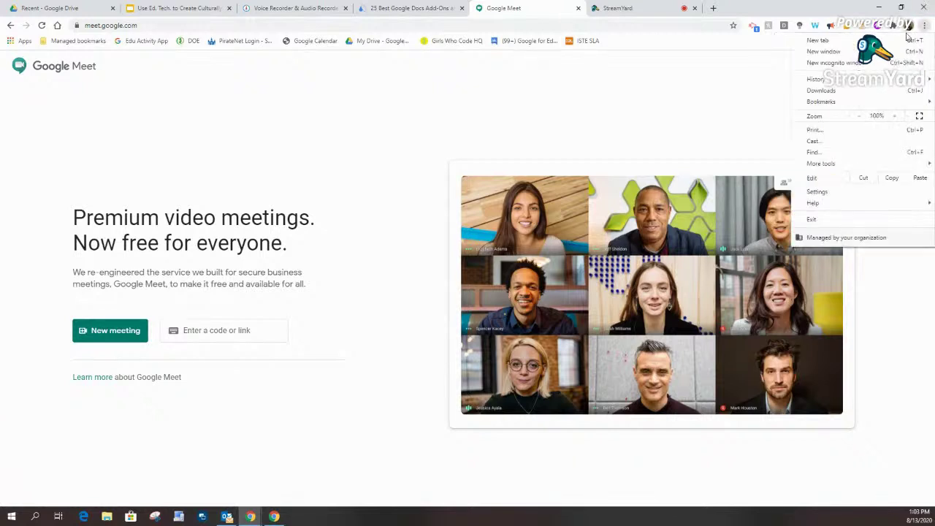
left_click(741, 98)
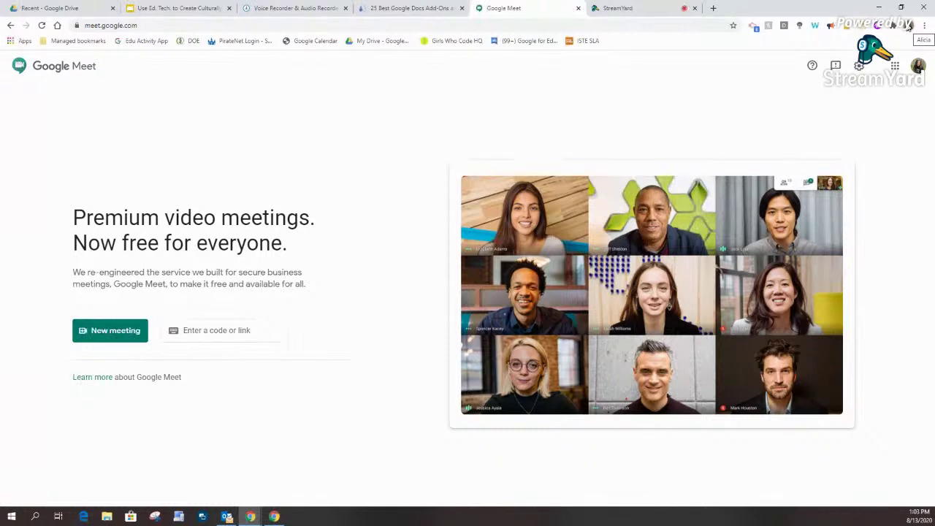
left_click(909, 26)
left_click(730, 106)
Step: Reach the Chrome Web Store through a Google search for 'chrome webstore'
left_click(24, 41)
left_click(217, 208)
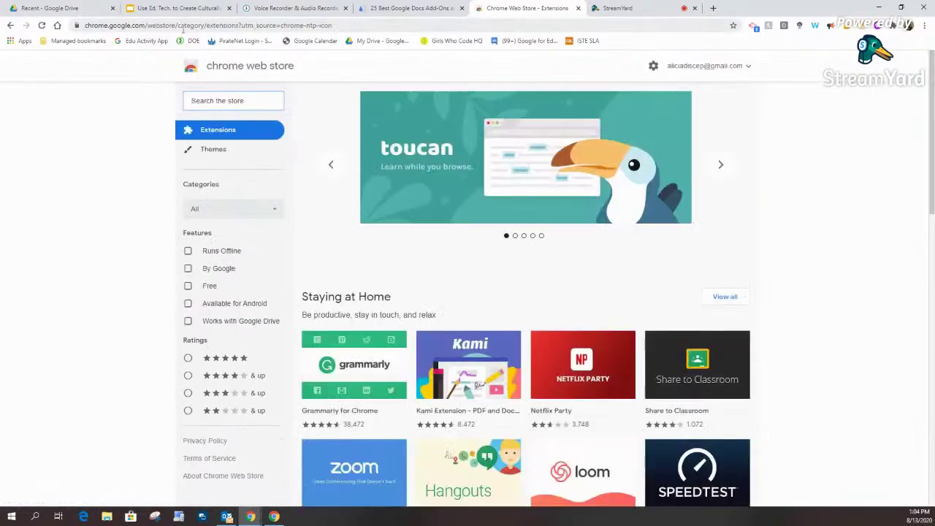
left_click(183, 30)
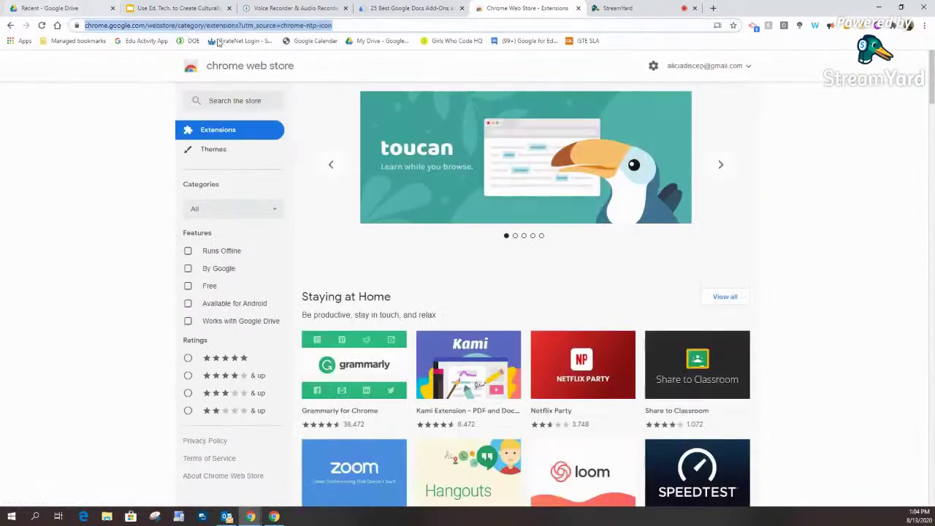
type("chrome webstore")
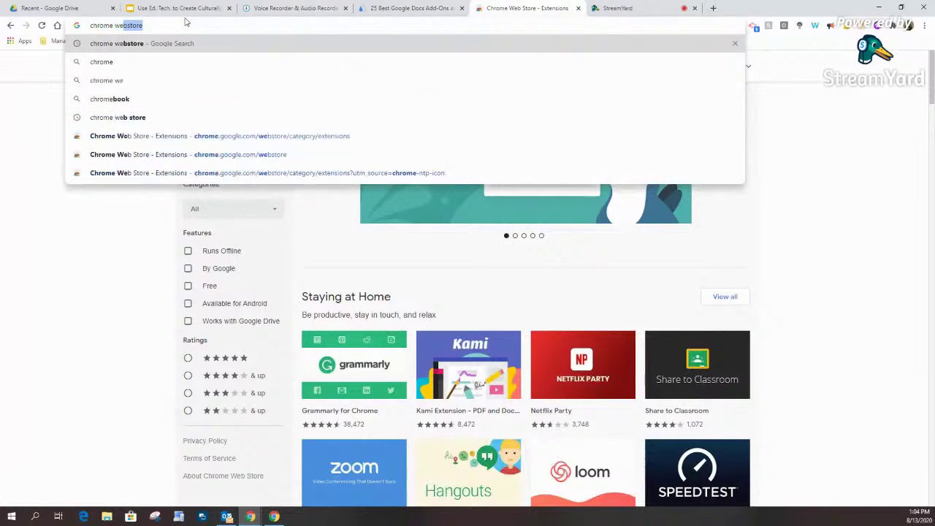
key("Return")
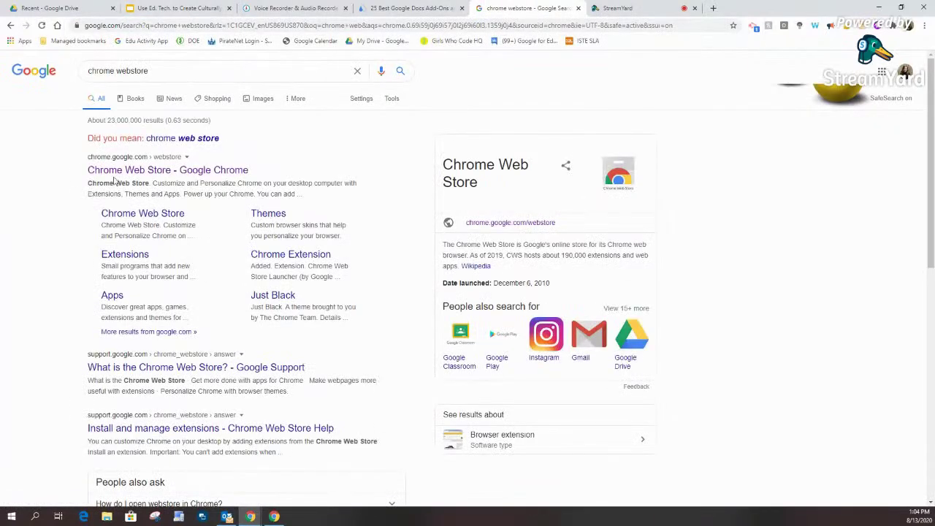
left_click(121, 170)
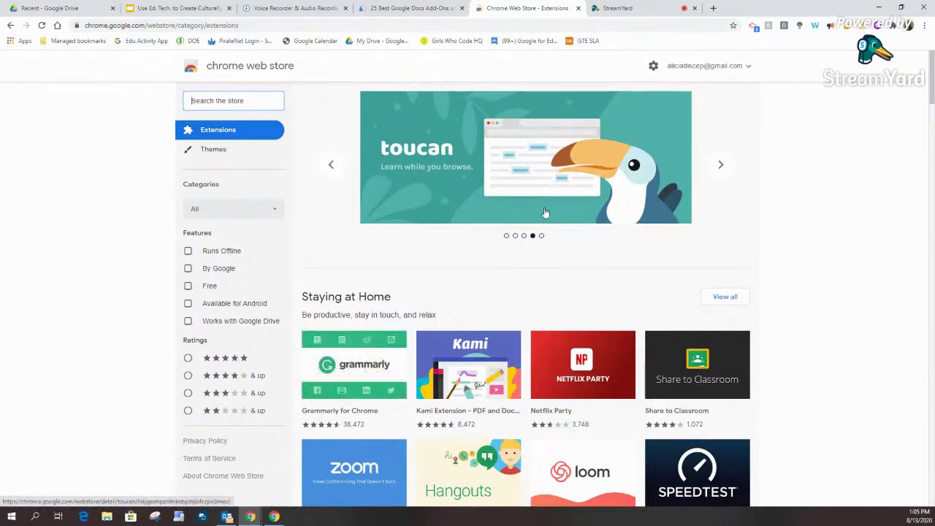
type("share to classroom")
Step: Search the store for 'share to classroom', then 'custom cursor', and close the Docs add-ons tab
key("Return")
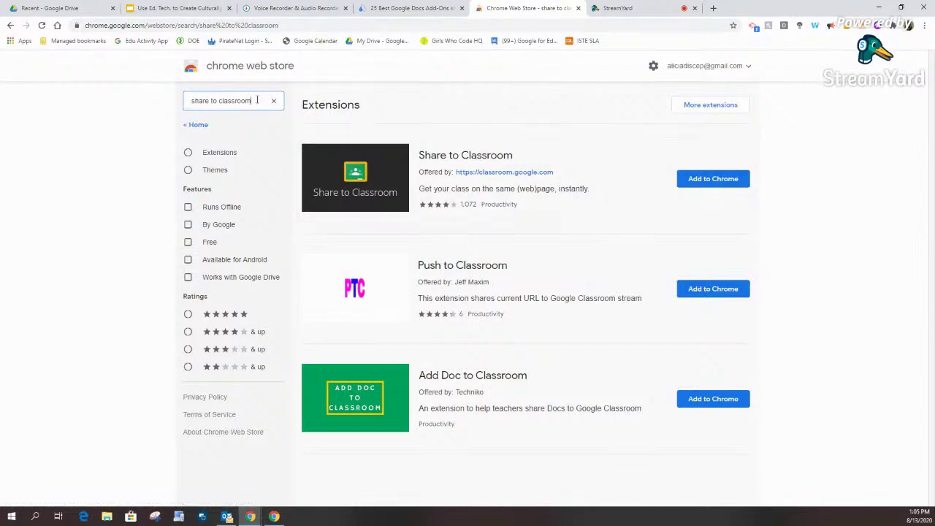
left_click_drag(258, 100, 111, 86)
type("custom cursor")
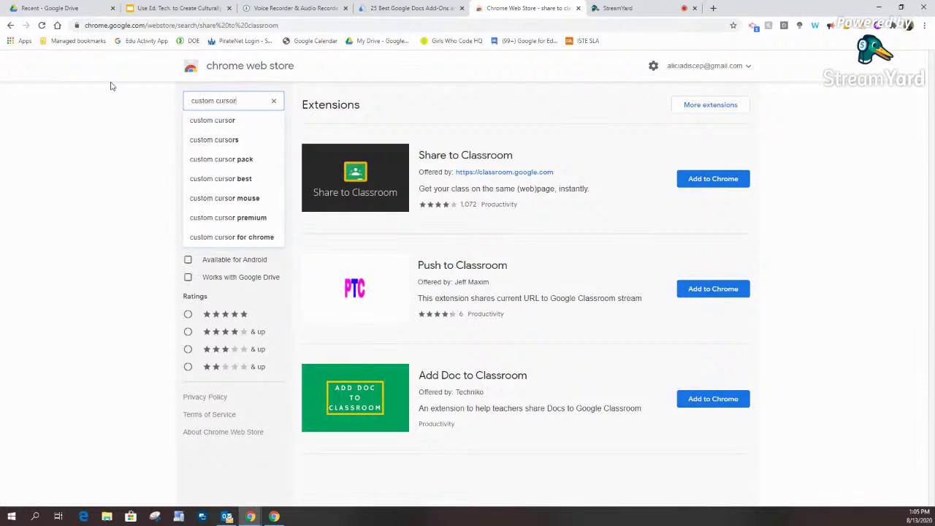
key("Return")
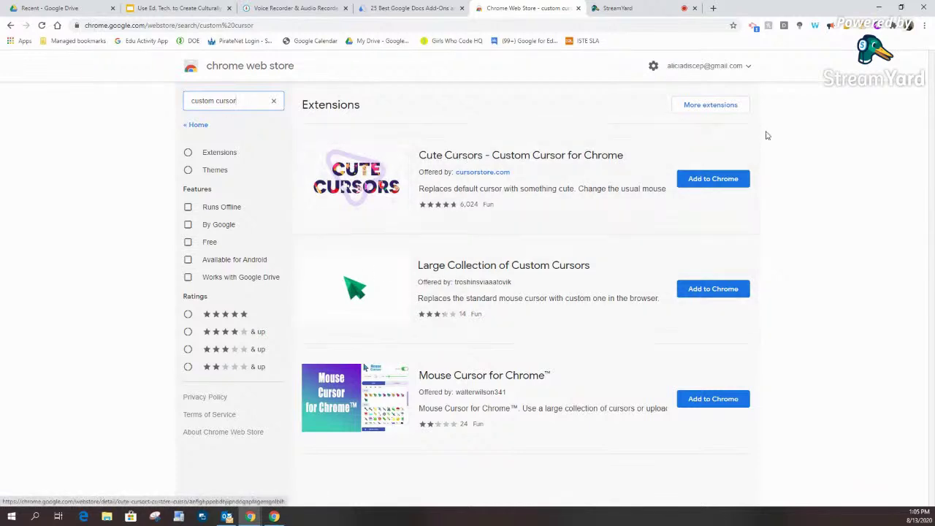
left_click(462, 7)
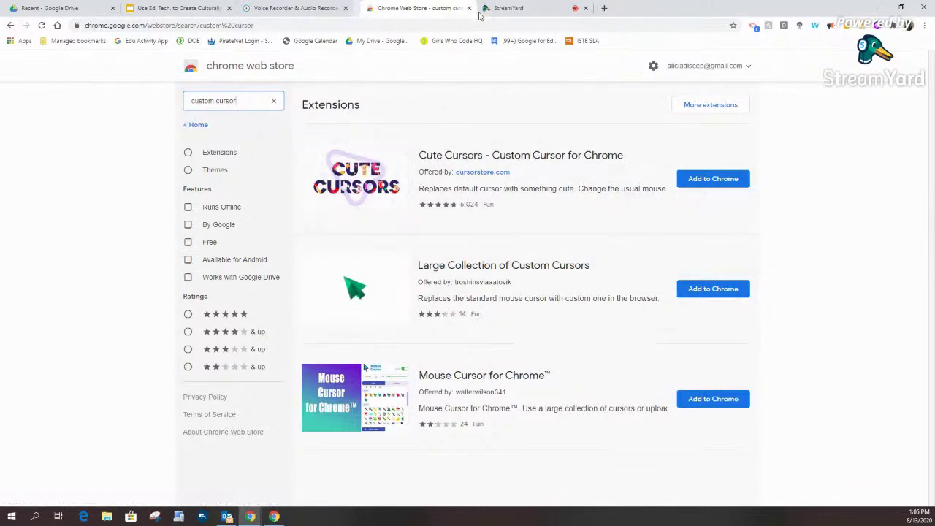
Step: Add the Cute Cursors - Custom Cursor extension to Chrome and close its thank-you page
left_click(714, 182)
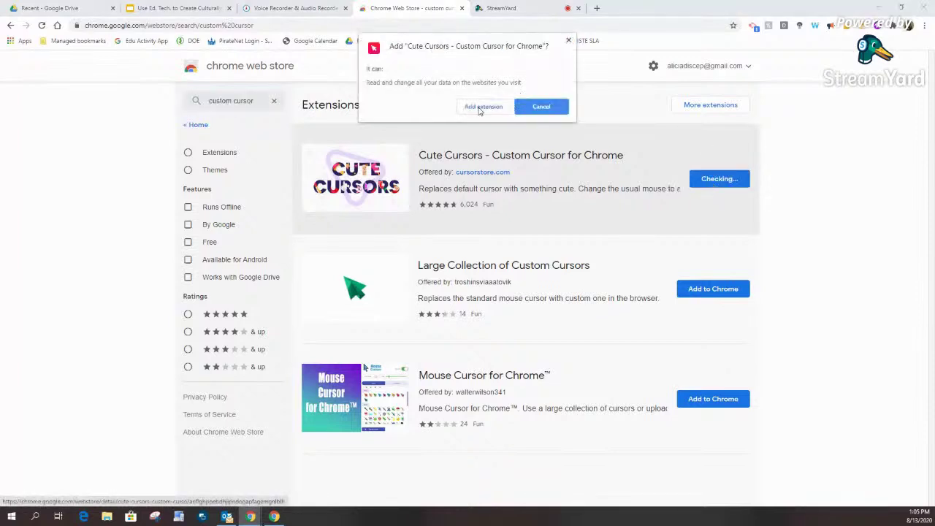
left_click(482, 107)
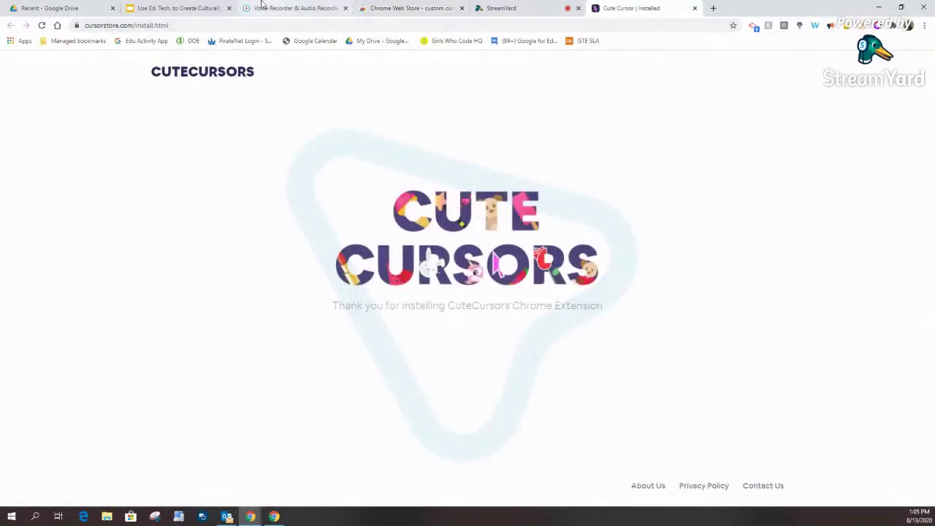
left_click(409, 8)
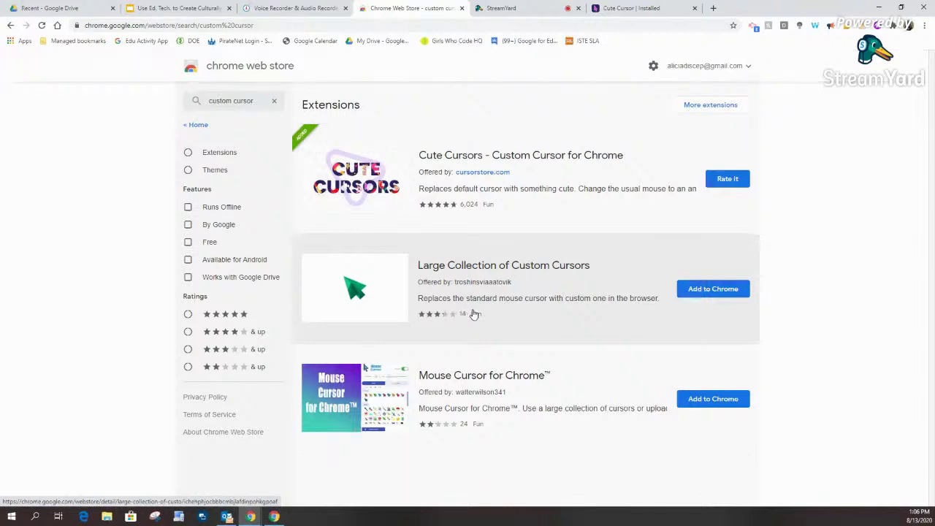
left_click(658, 5)
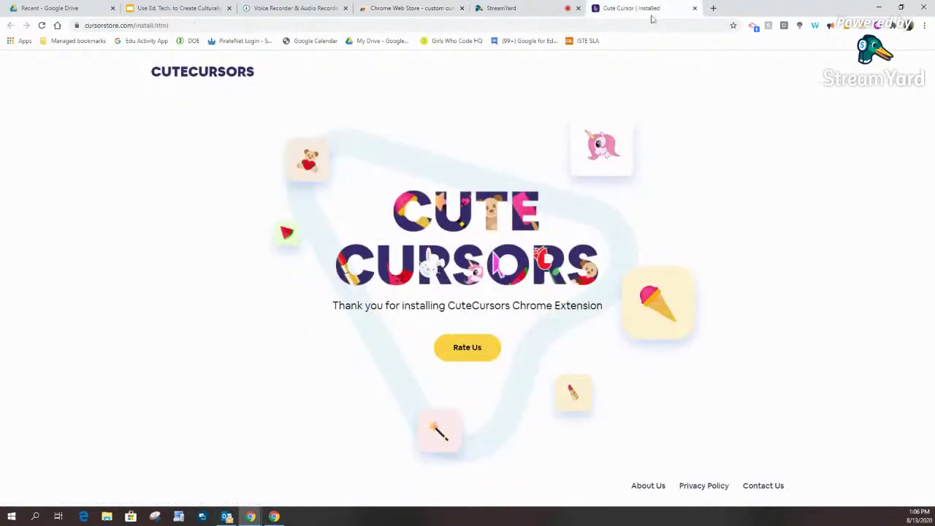
left_click(694, 8)
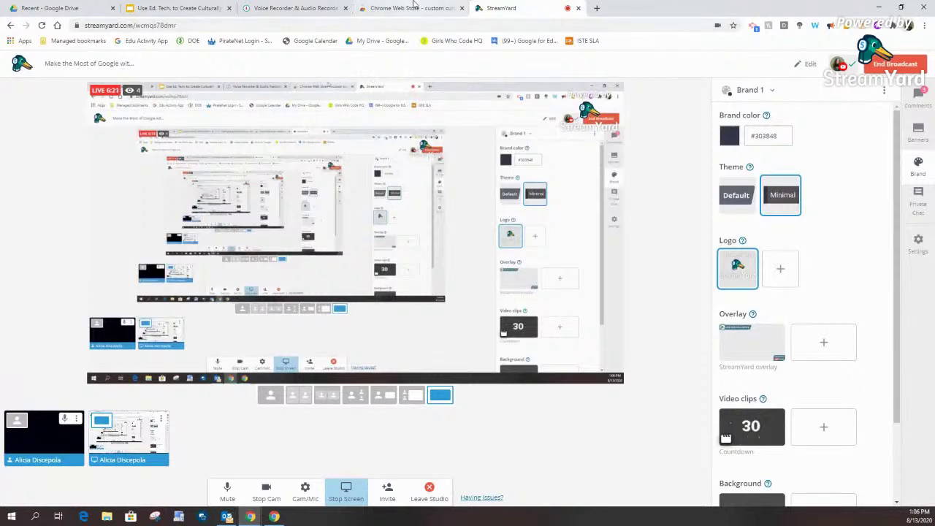
Step: Switch back to the Chrome Web Store tab with the custom cursor results
left_click(413, 8)
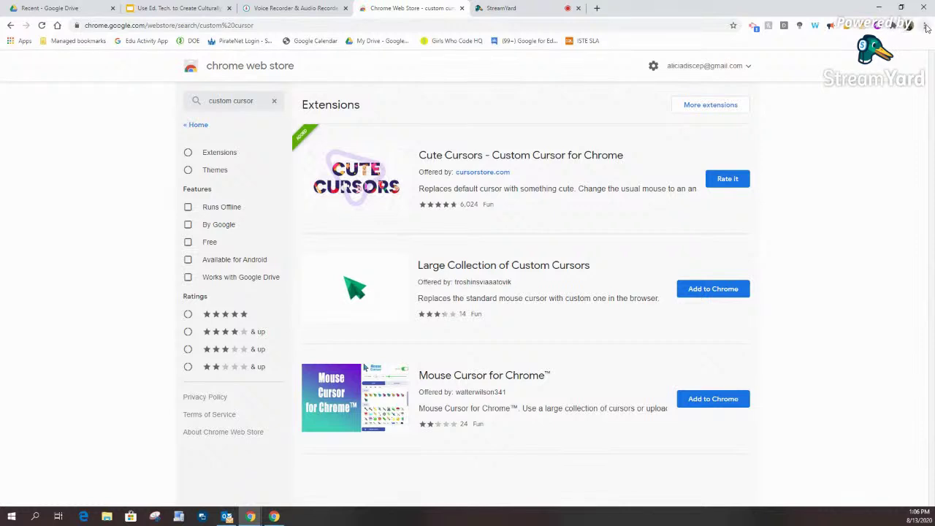
Step: Pin Adblock for Youtube and Cute Cursors to the toolbar from the Extensions menu
left_click(899, 27)
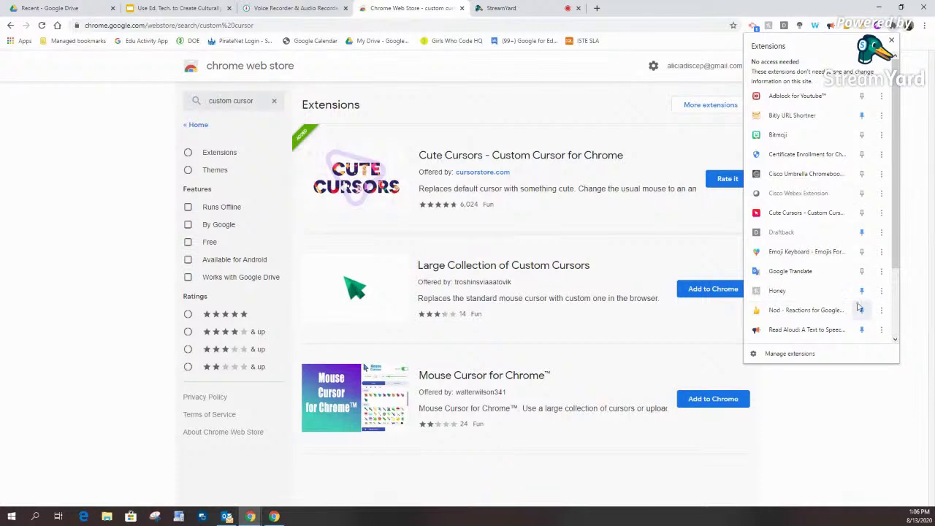
scroll(899, 310, "down", 3)
scroll(902, 311, "up", 5)
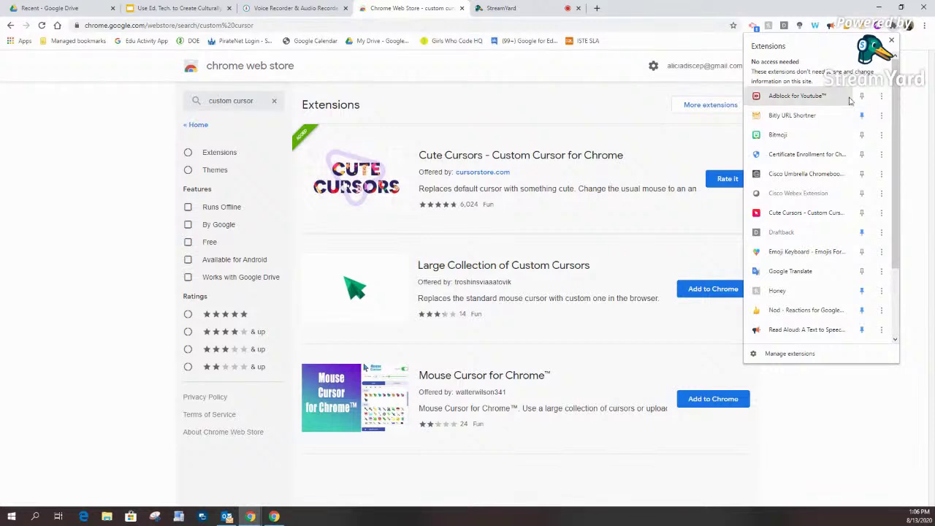
left_click(862, 97)
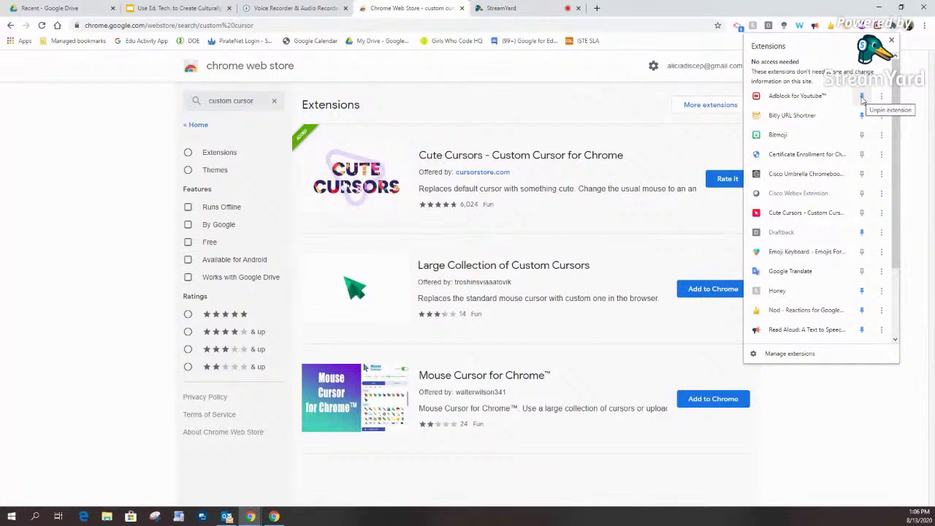
left_click(862, 98)
left_click(862, 97)
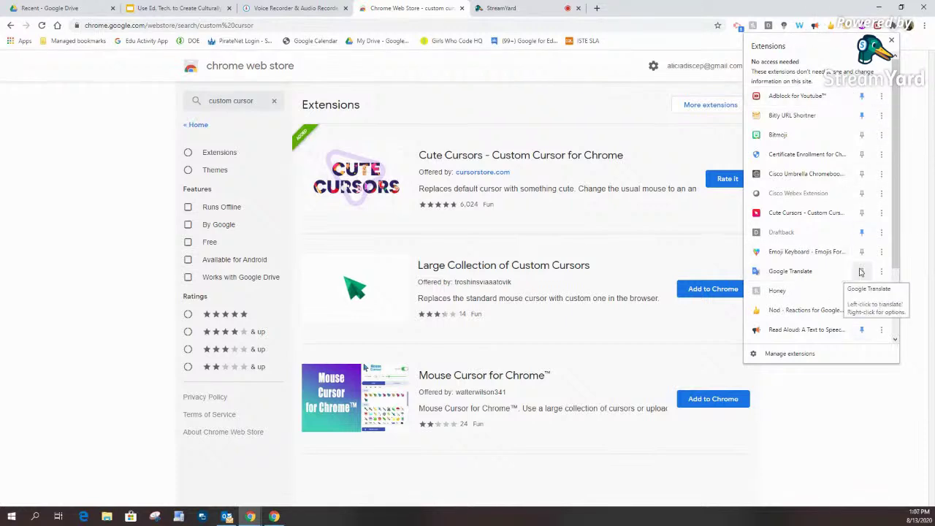
scroll(828, 255, "down", 3)
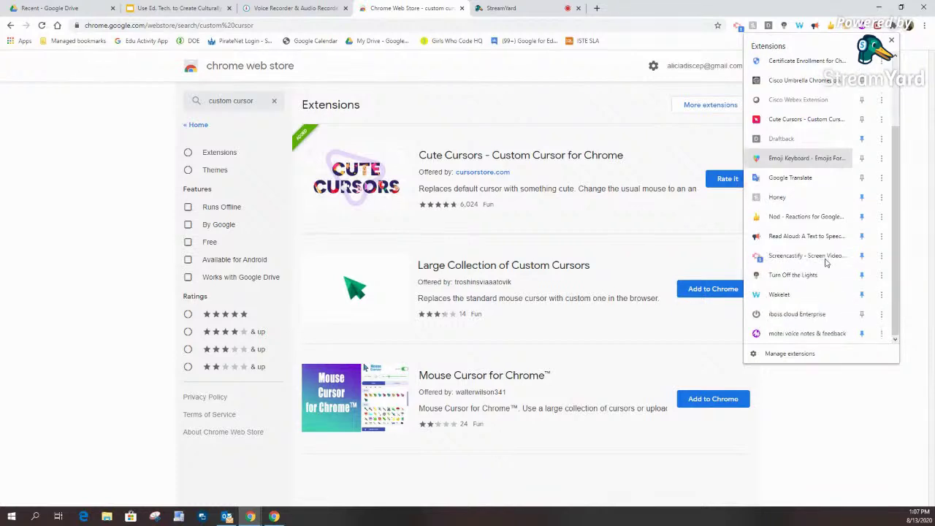
scroll(842, 228, "up", 2)
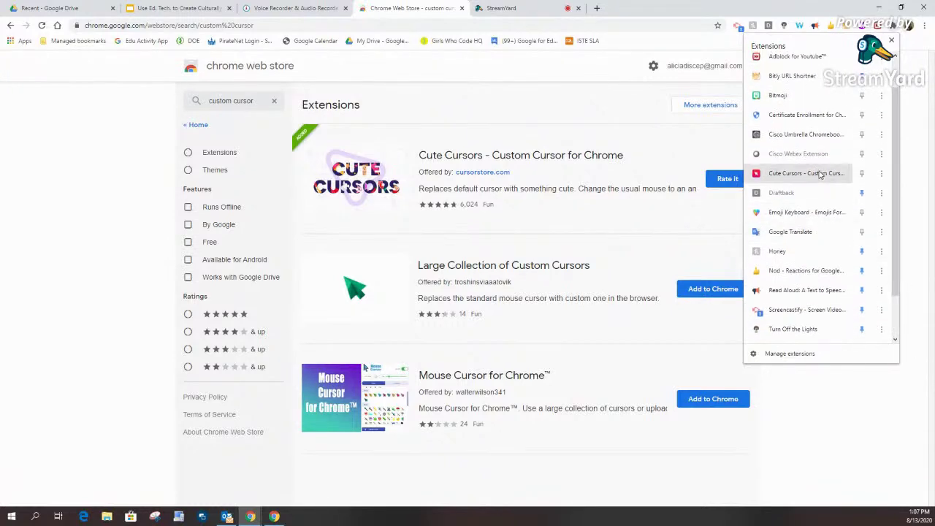
left_click(862, 175)
left_click(891, 40)
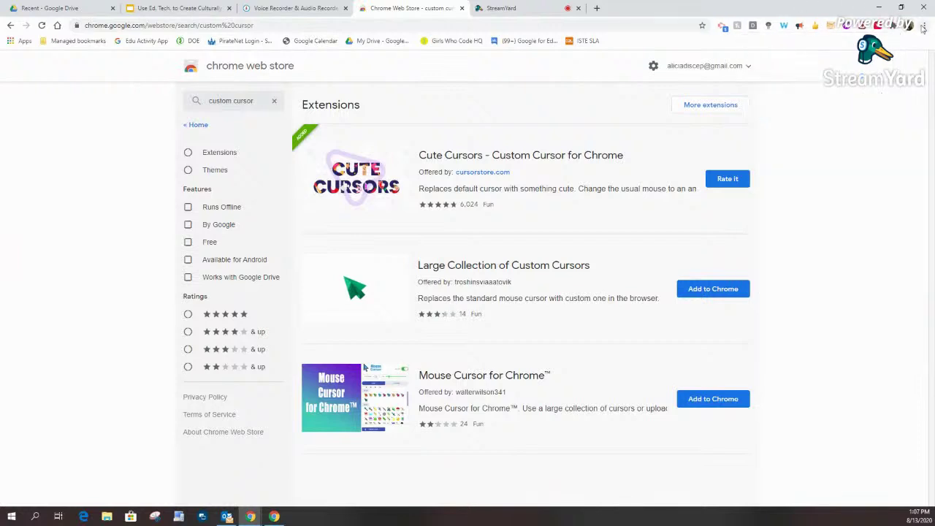
Step: Set the Cute Cursors pointer to the watermelon, then switch to the StreamYard studio tab
left_click(880, 26)
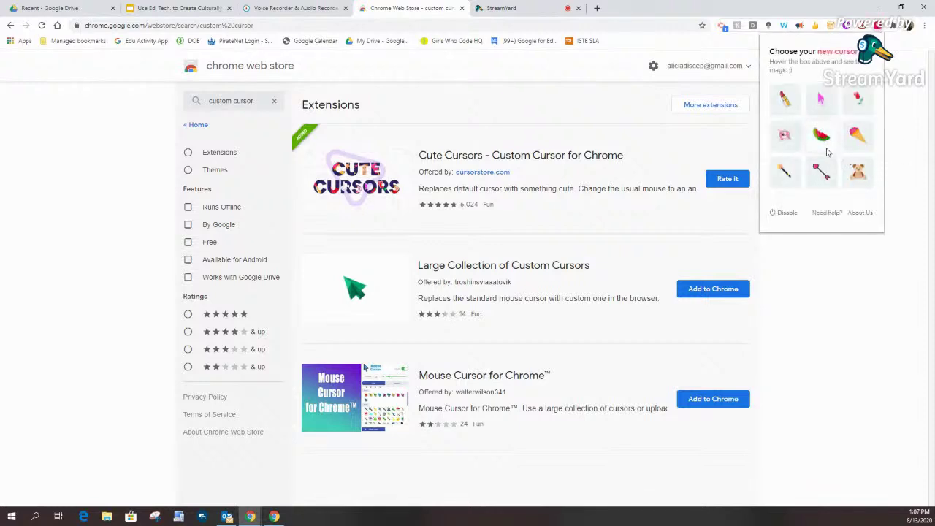
left_click(821, 135)
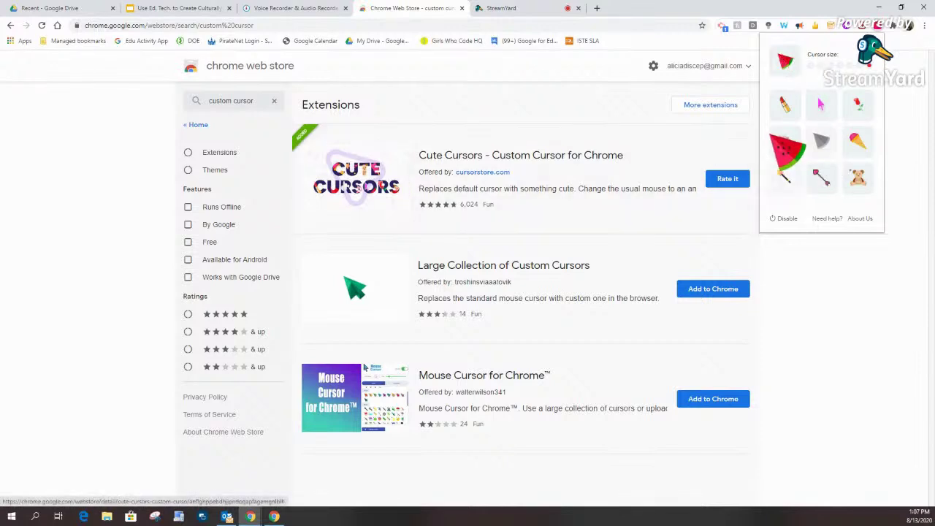
left_click(842, 277)
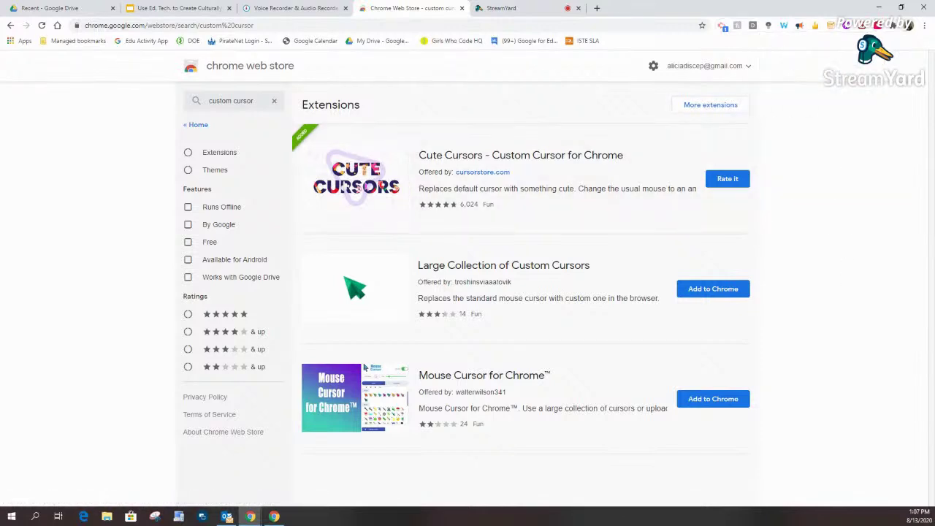
left_click(880, 27)
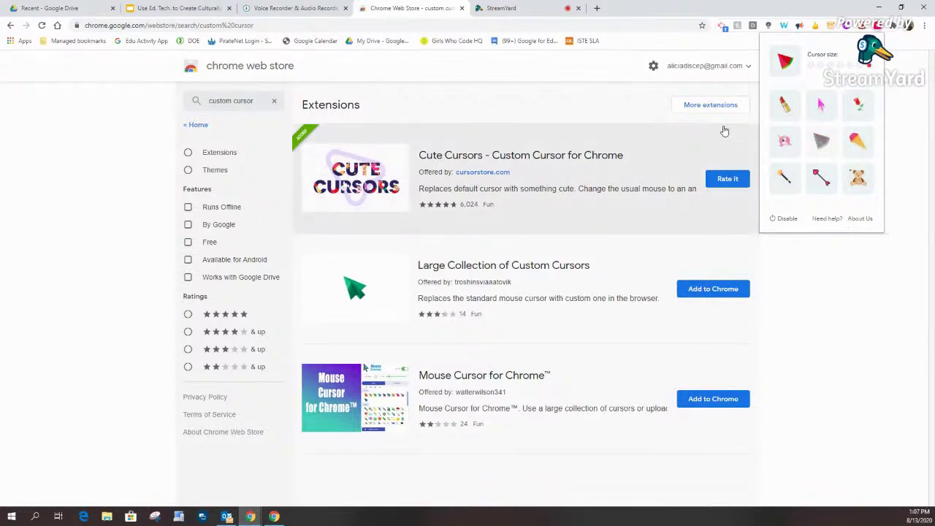
left_click(545, 11)
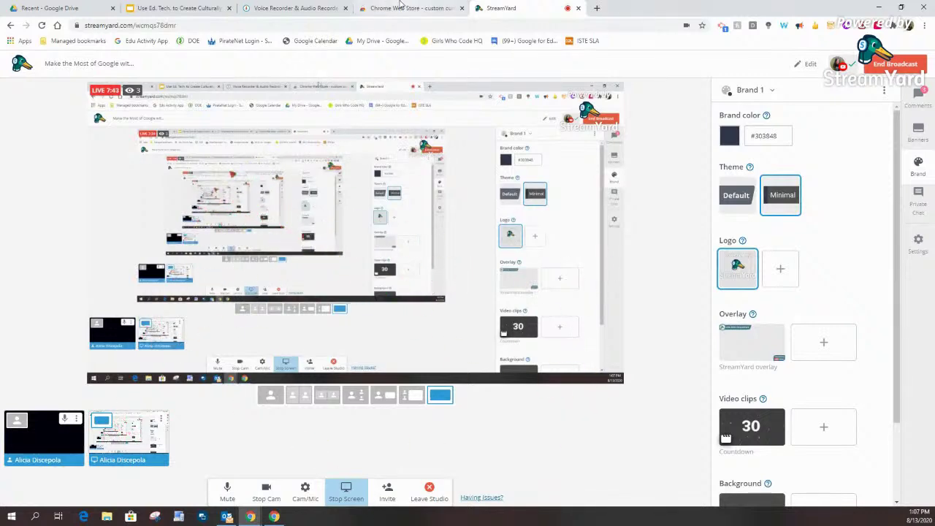
Step: Show the live viewer comments in the StreamYard studio
left_click(388, 5)
left_click(500, 5)
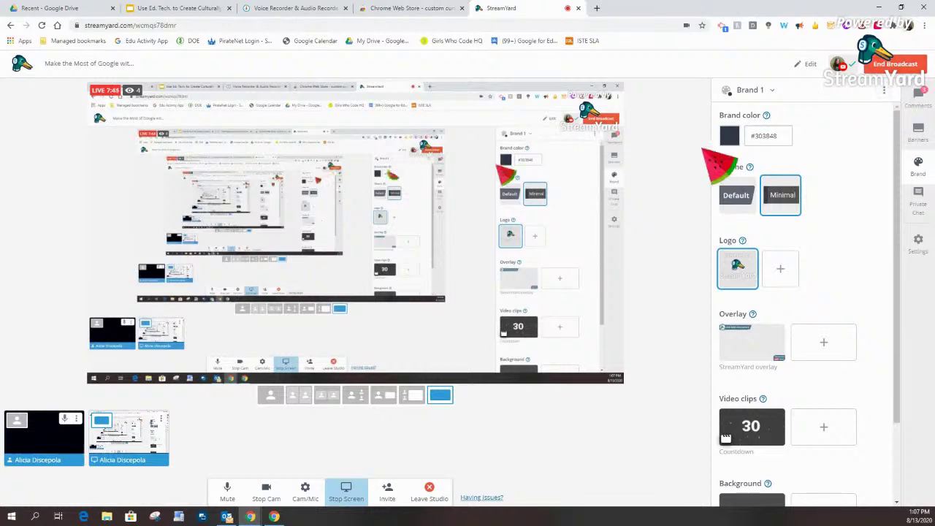
left_click(884, 90)
left_click(918, 99)
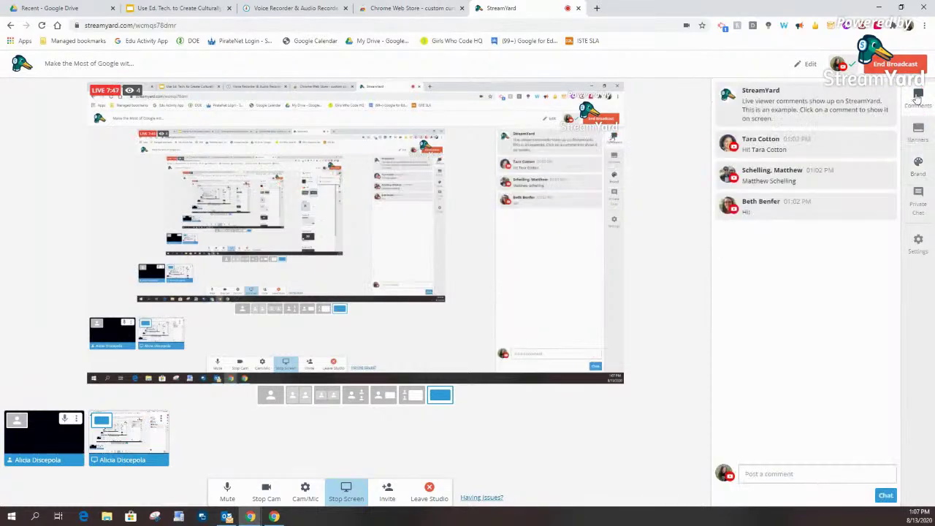
left_click(362, 7)
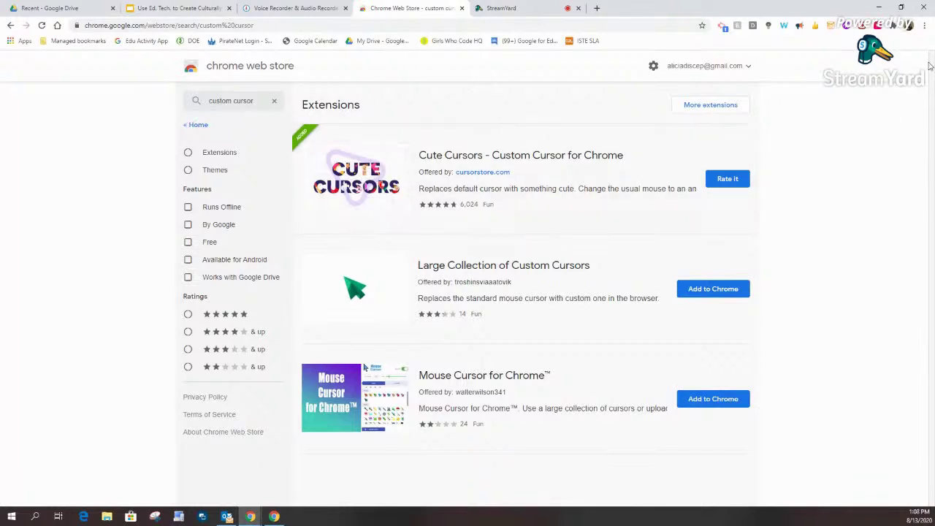
left_click(487, 8)
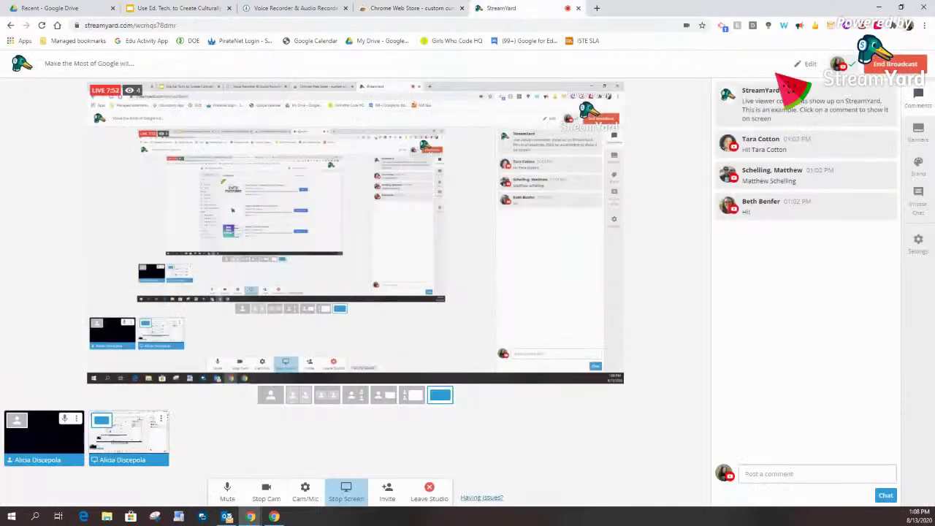
Step: Turn off Cute Cursors, remove it from Chrome, and return to the custom cursor results
left_click(877, 26)
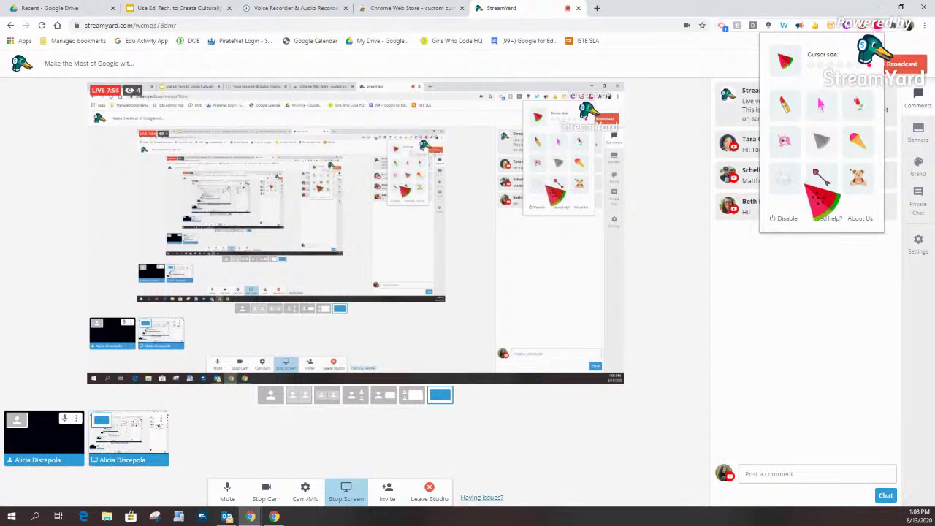
left_click(781, 219)
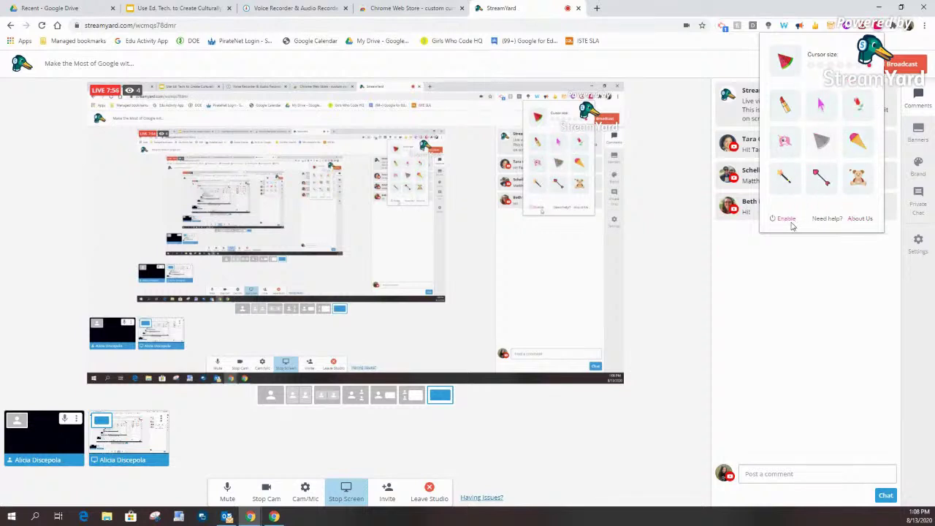
right_click(879, 27)
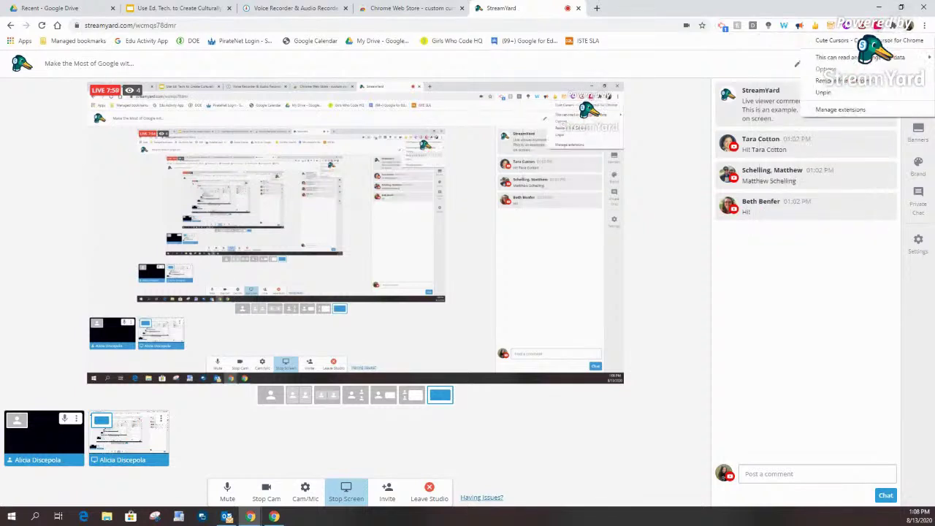
left_click(833, 82)
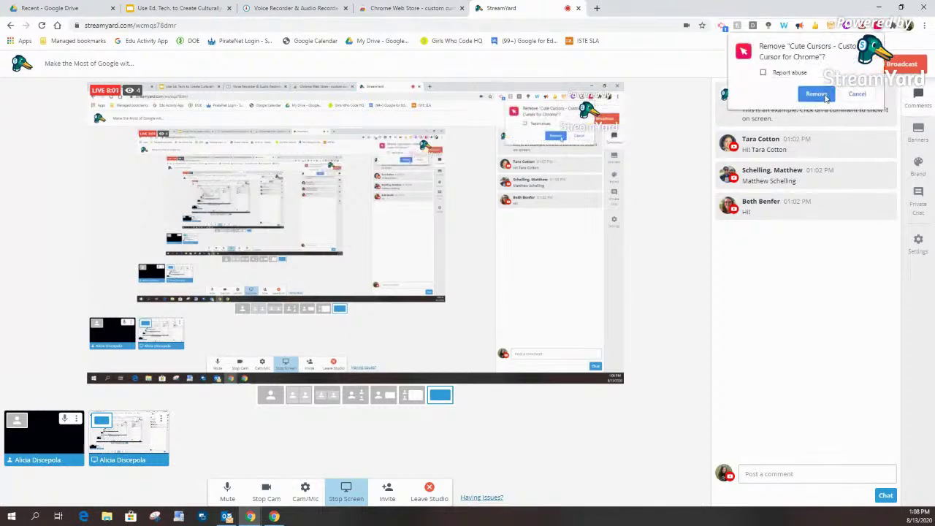
left_click(825, 94)
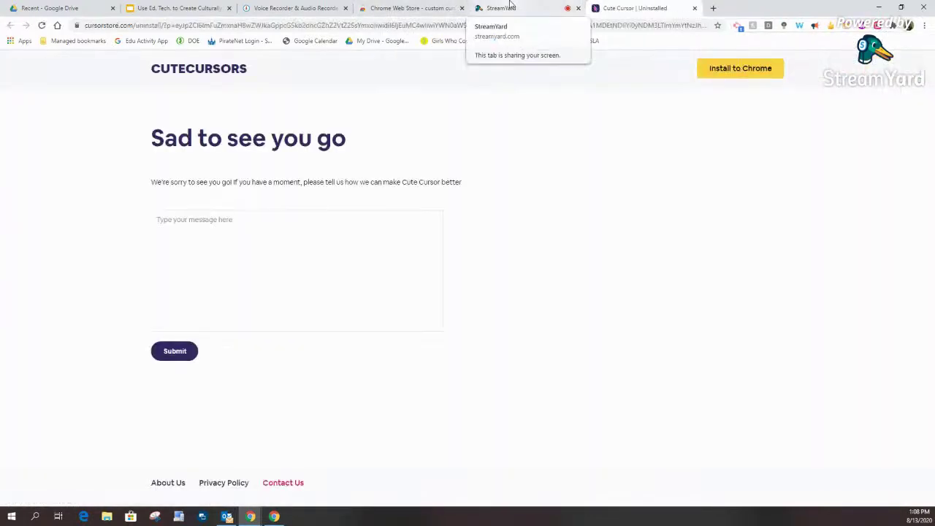
left_click(694, 8)
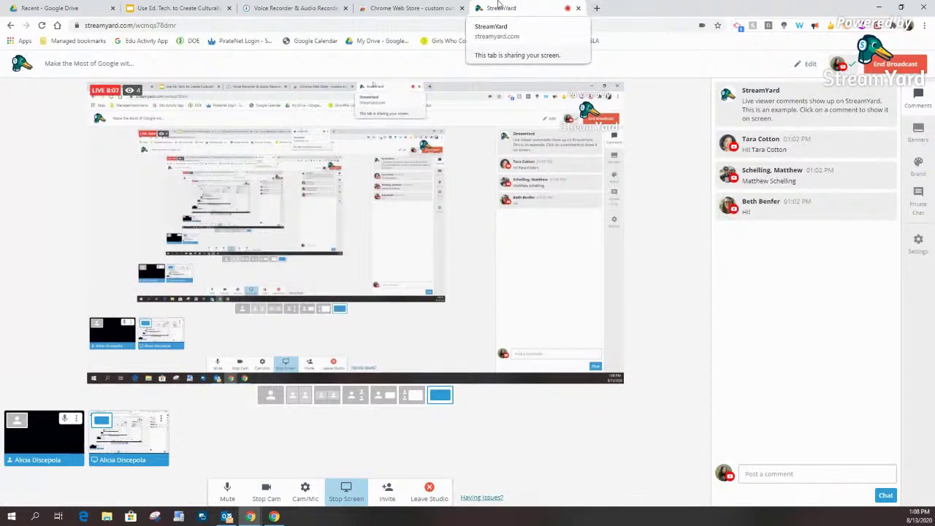
left_click(444, 8)
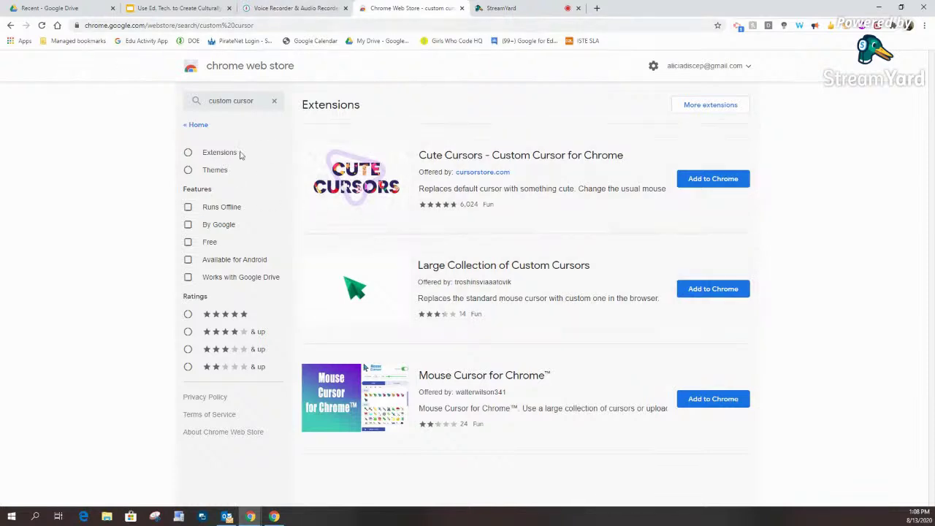
Step: Open the Cute Cursors - Custom Cursor for Chrome page and copy a Bitly short link to it
left_click(429, 156)
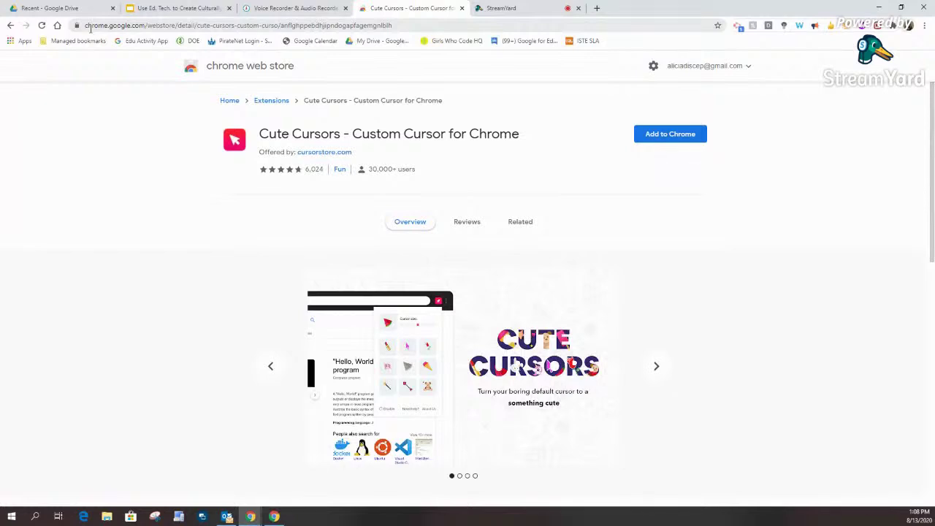
left_click(409, 26)
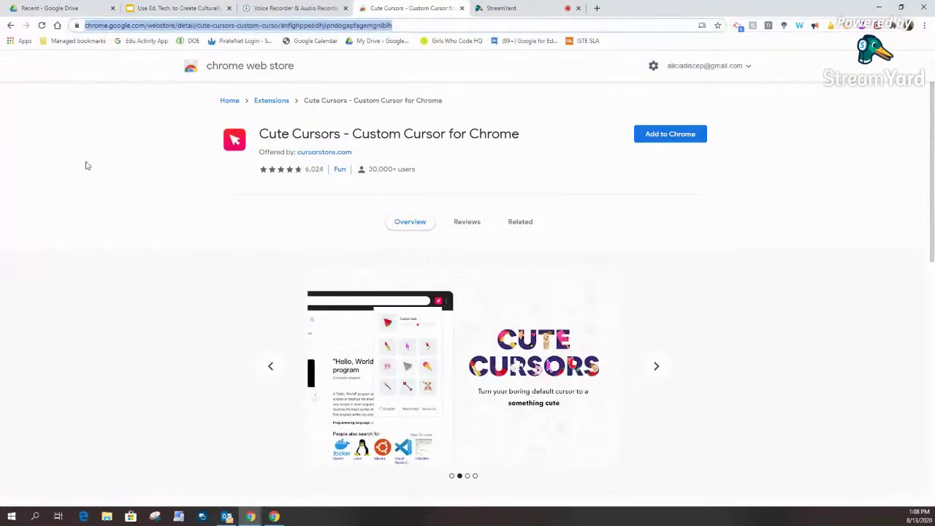
left_click(110, 127)
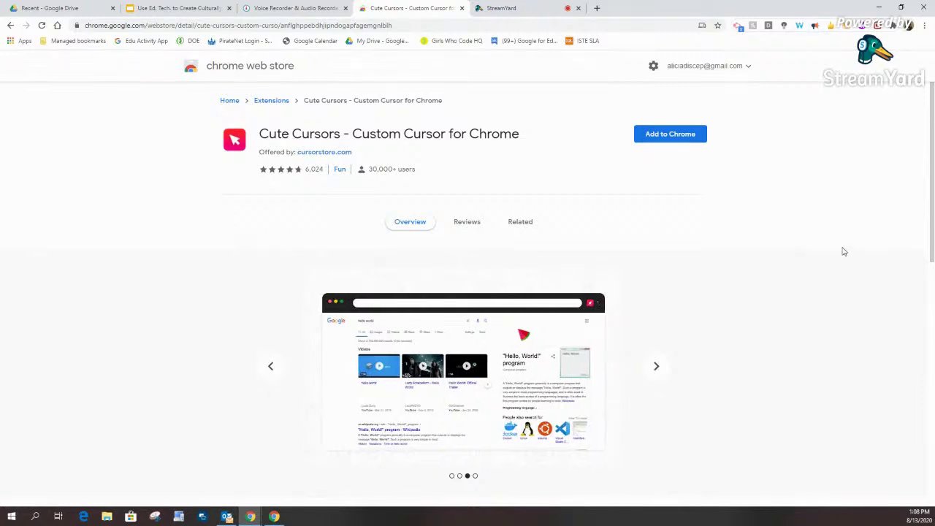
left_click(849, 26)
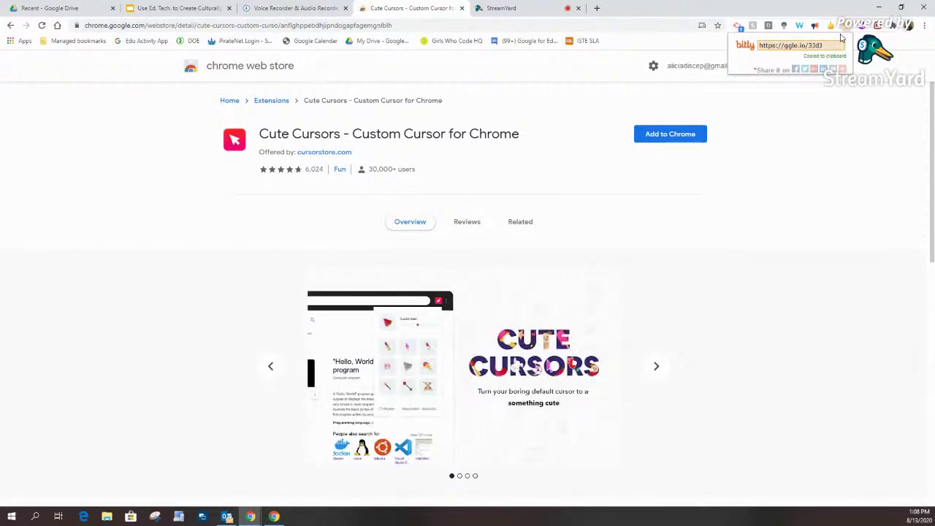
left_click(857, 118)
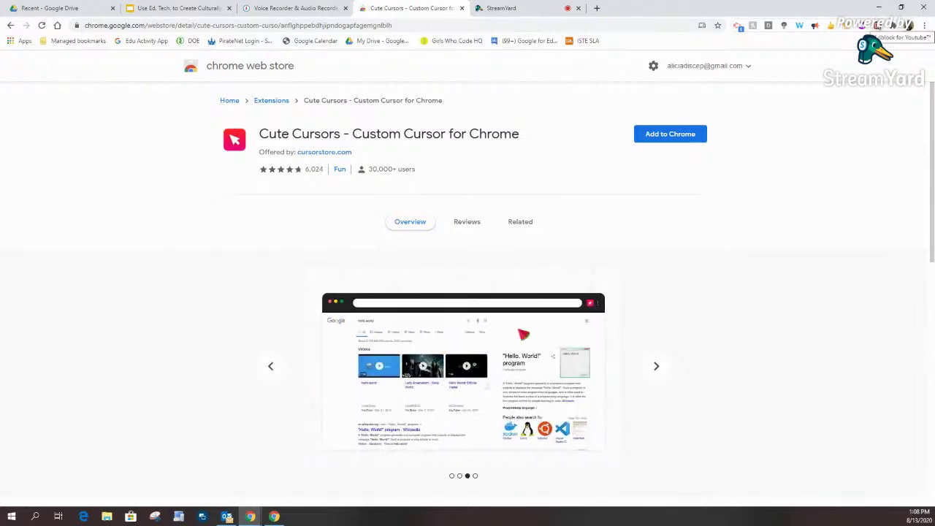
Step: Go to YouTube in a new tab, then play and pause the Weasel Chapter 12 Part 2 video
left_click(596, 8)
type("you")
key("Return")
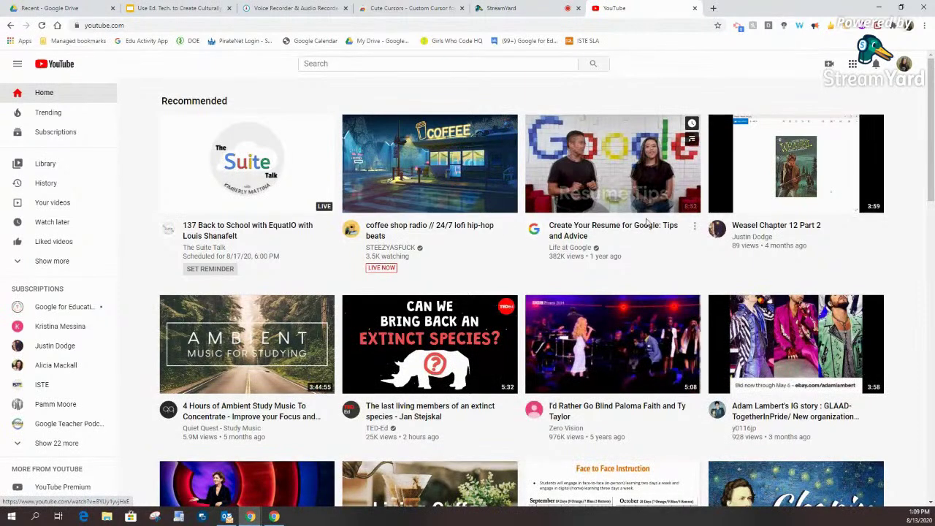
left_click(774, 227)
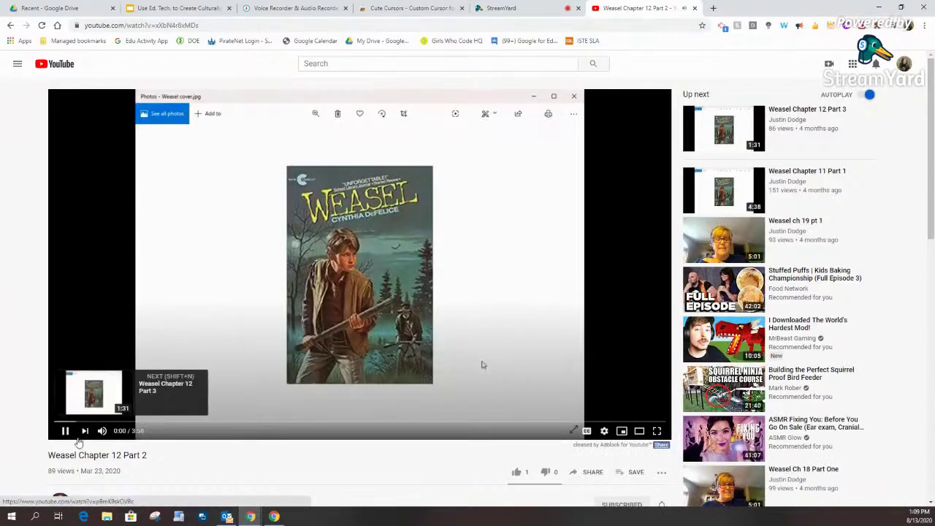
left_click(65, 431)
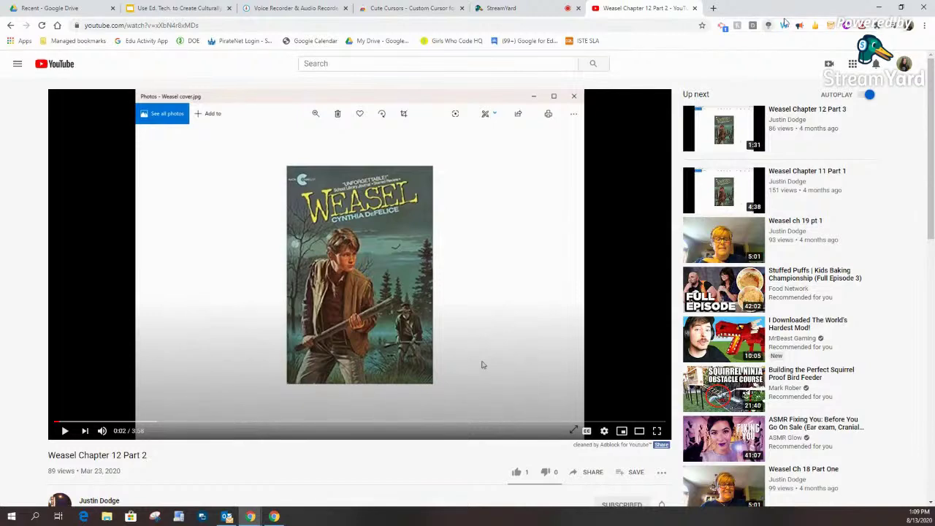
Step: Toggle Turn Off the Lights on and back off, then bring up Screencastify's recording setup
left_click(769, 26)
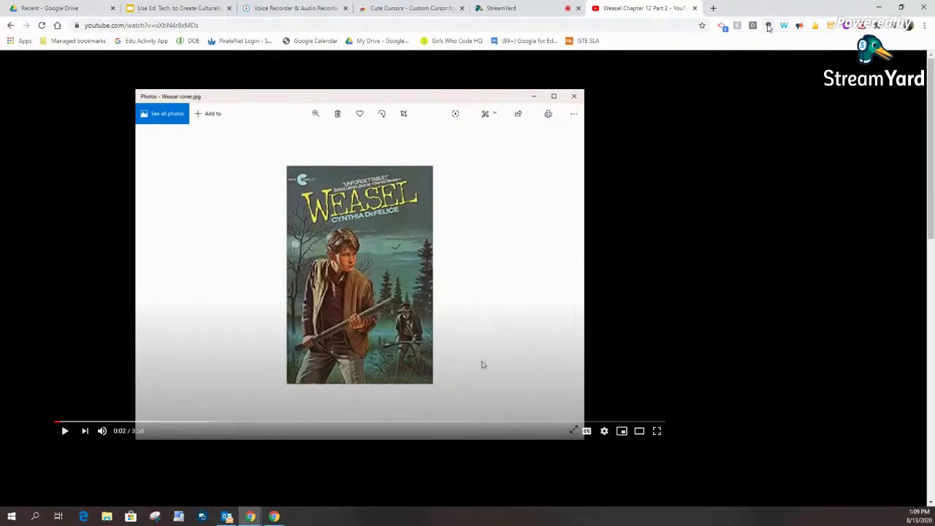
left_click(780, 137)
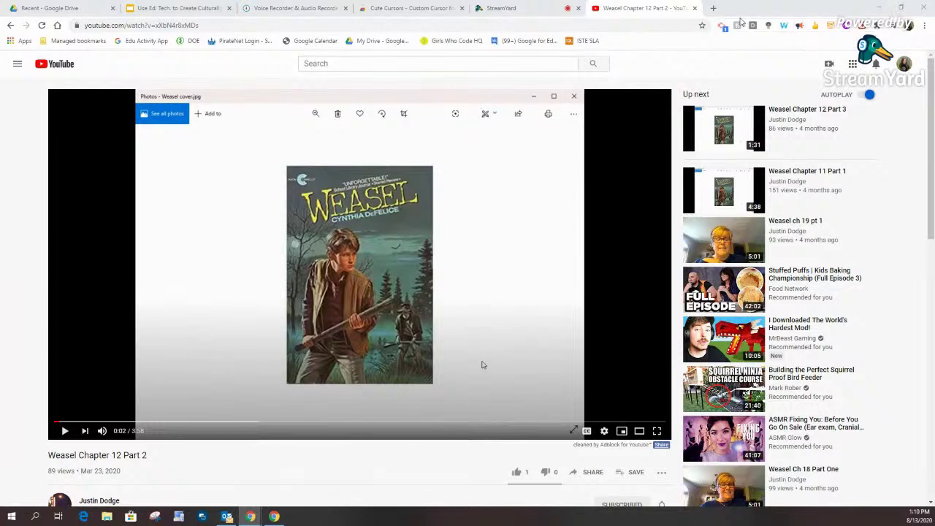
left_click(722, 25)
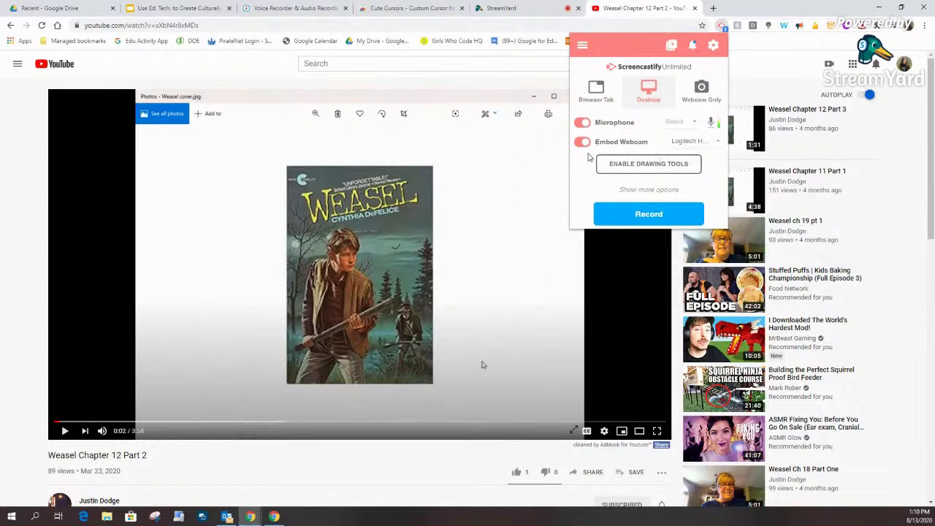
Step: Record the desktop with Embed Webcam off, pausing at 7 seconds and then stopping to save
left_click(585, 144)
left_click(649, 214)
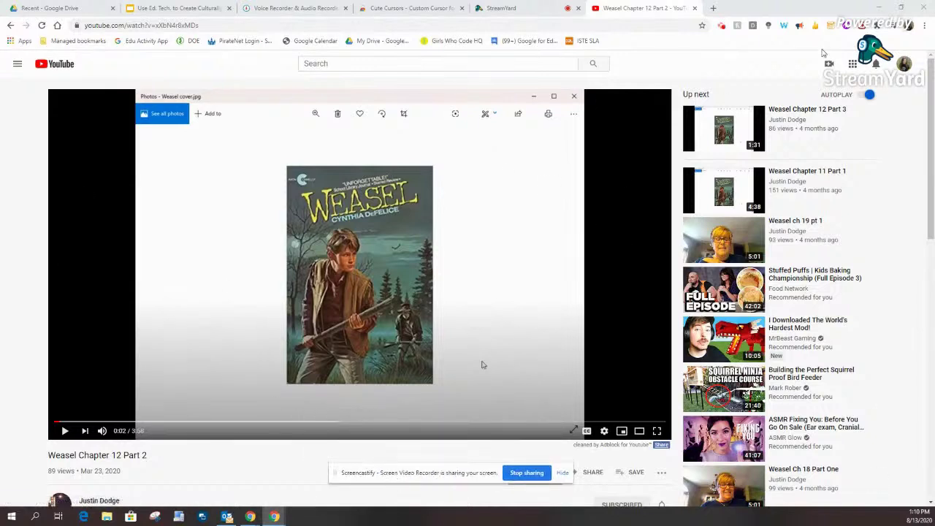
left_click(721, 26)
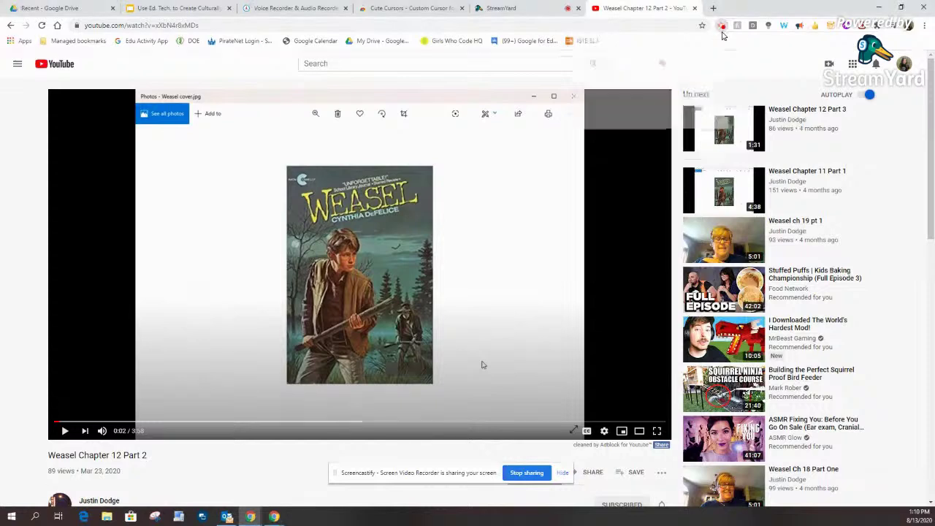
left_click(662, 128)
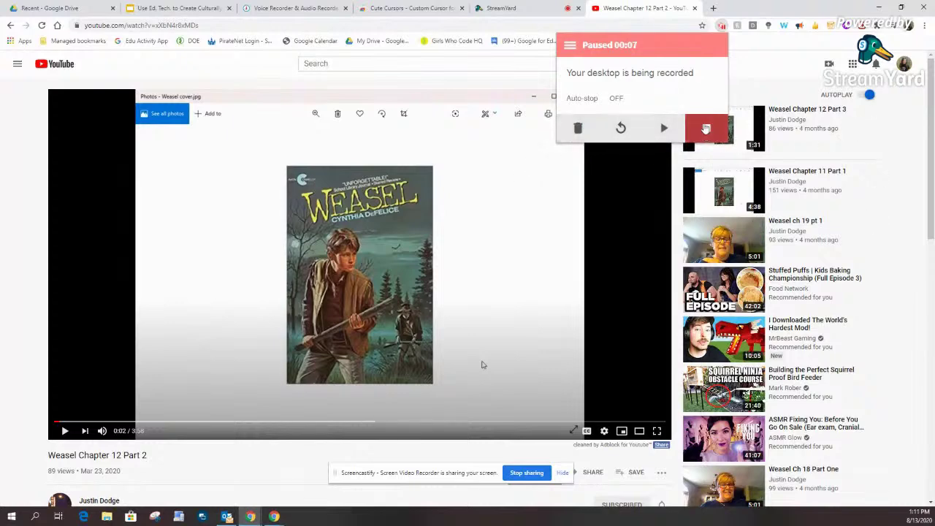
left_click(705, 128)
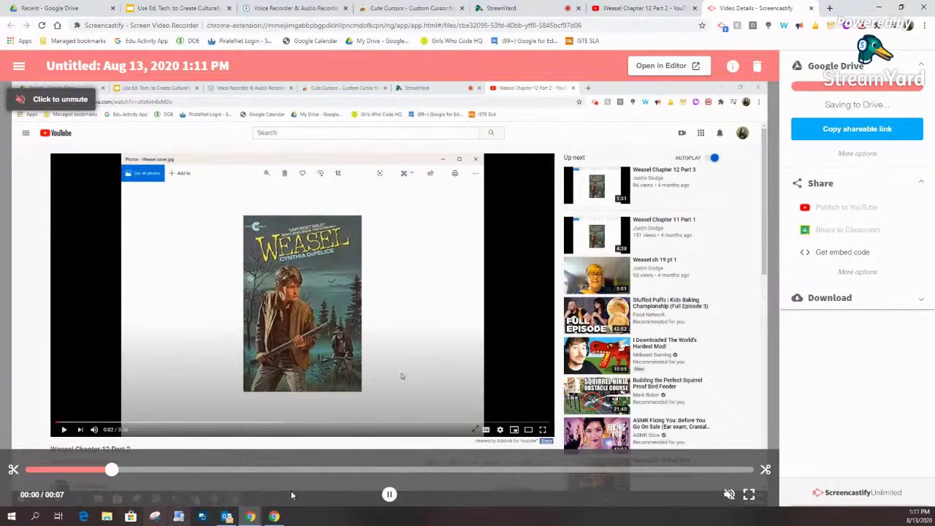
Step: Preview the 7-second clip with sound unmuted, pause it, and open it in the Screencastify Editor
left_click(730, 494)
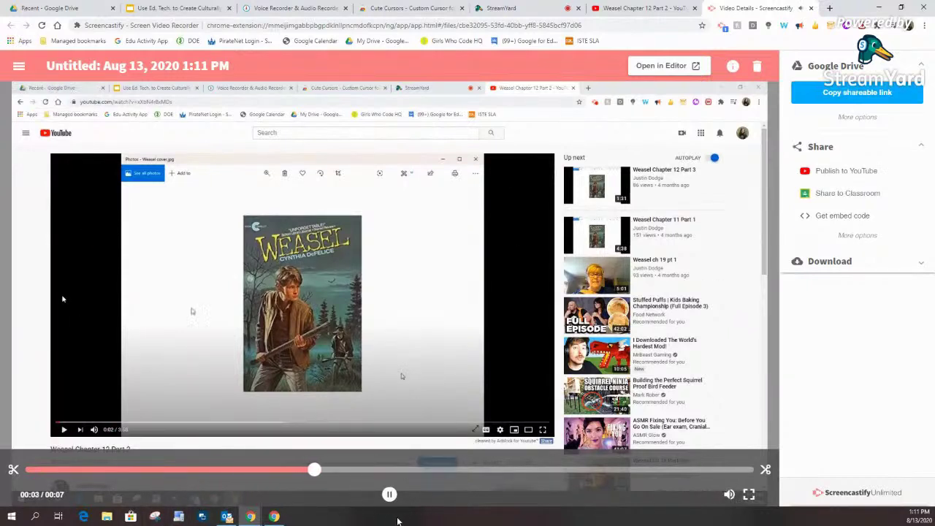
left_click(387, 494)
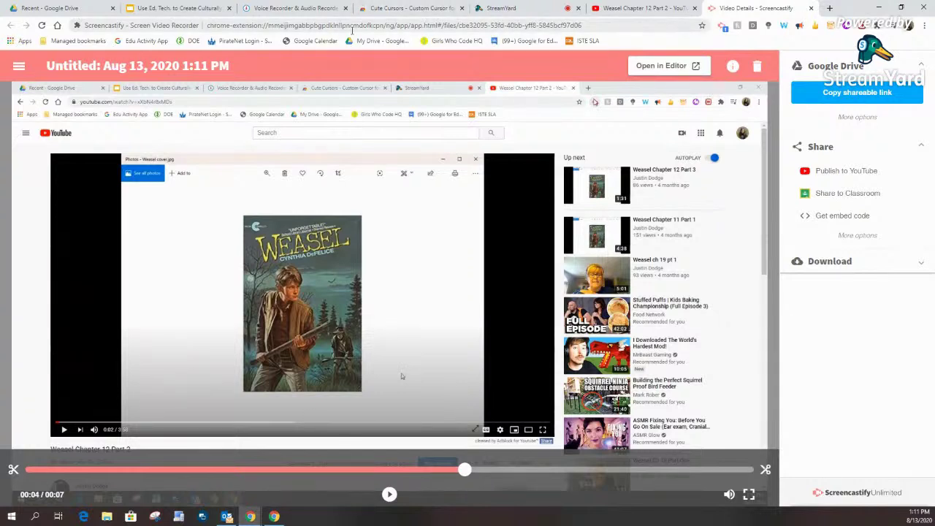
left_click(669, 67)
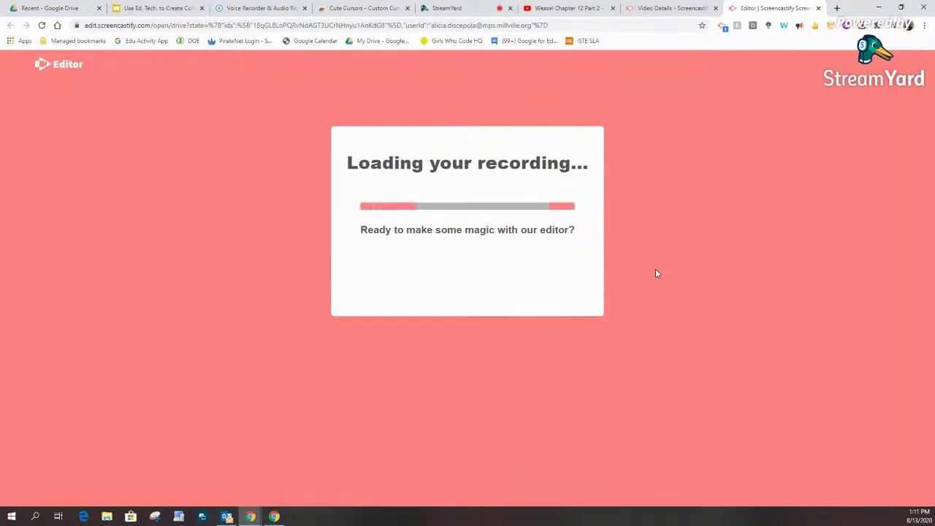
left_click(3, 7)
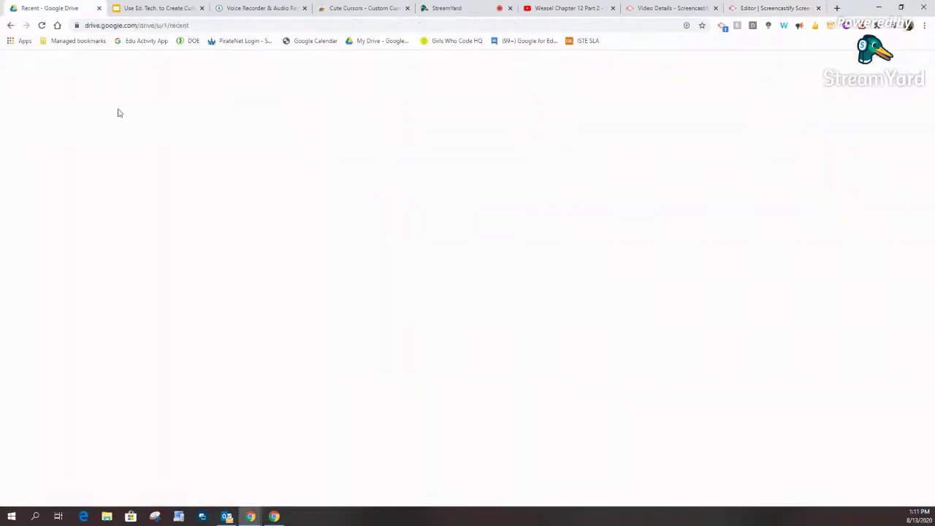
left_click(59, 146)
scroll(226, 246, "down", 9)
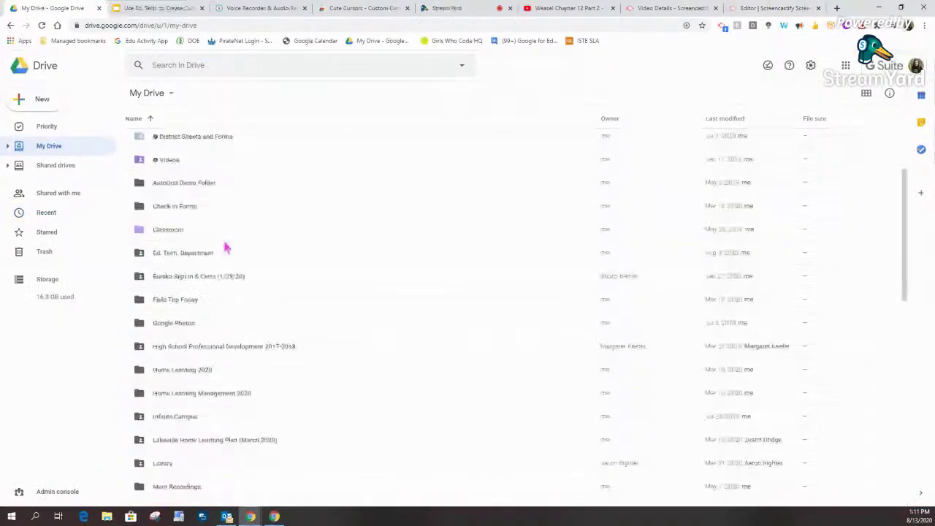
scroll(226, 248, "down", 3)
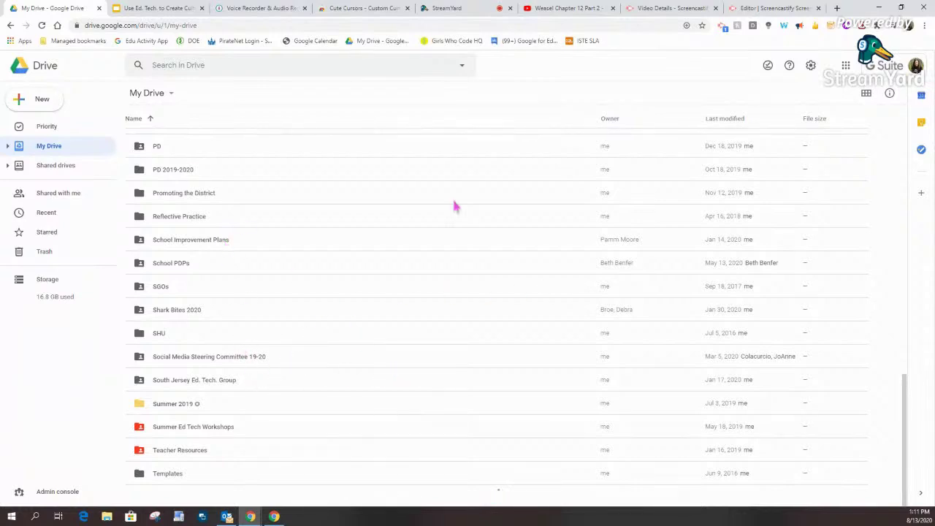
left_click(753, 6)
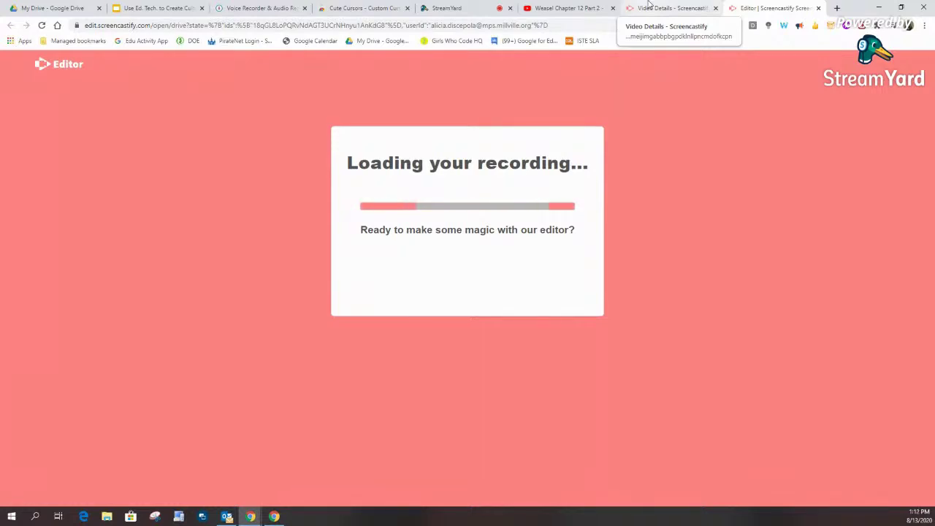
Step: Change the recording's Drive visibility from Private to Public on the Video Details page
left_click(648, 6)
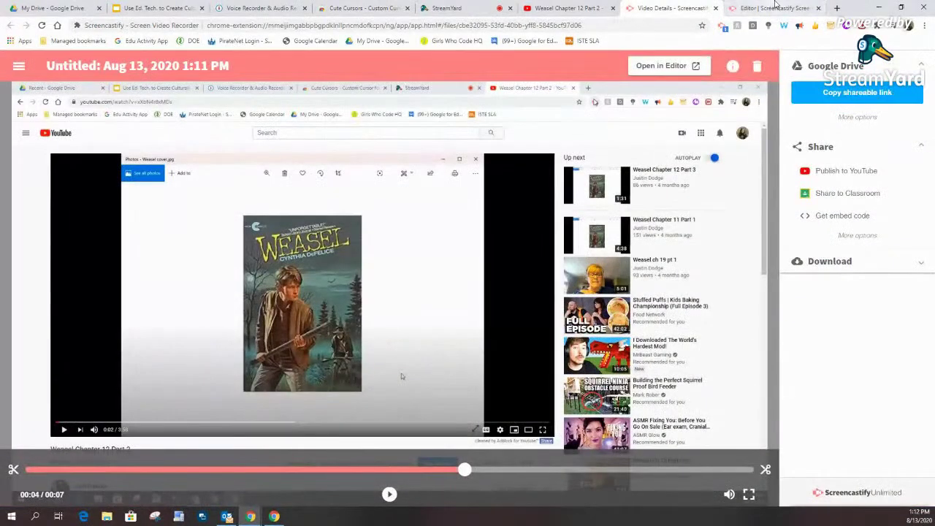
left_click(774, 8)
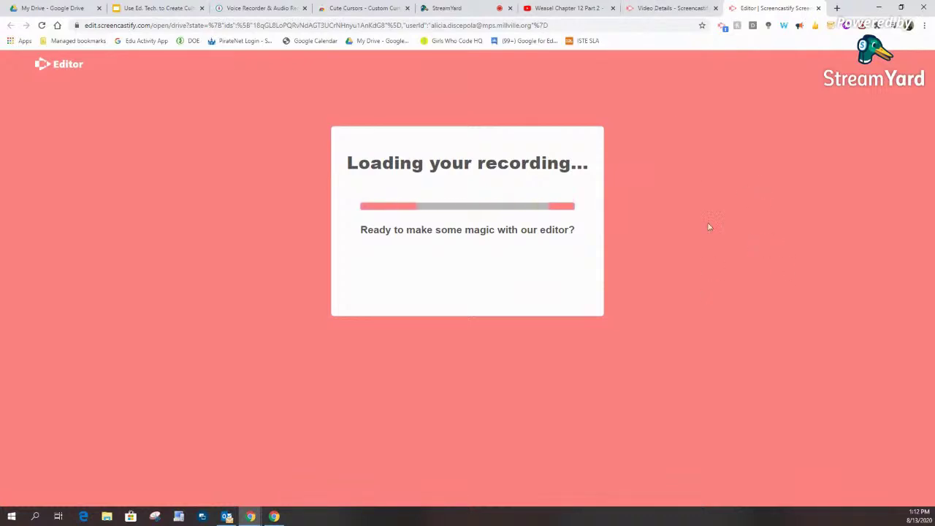
left_click(664, 8)
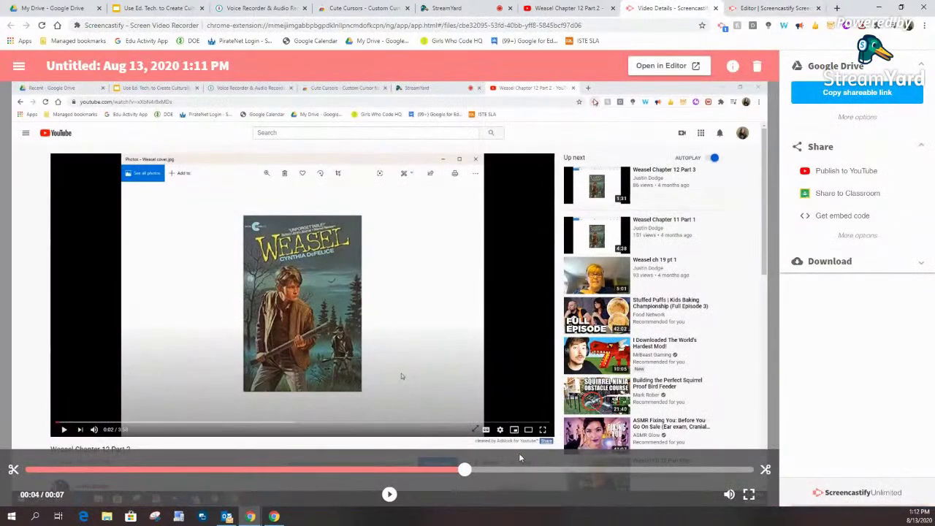
left_click(868, 118)
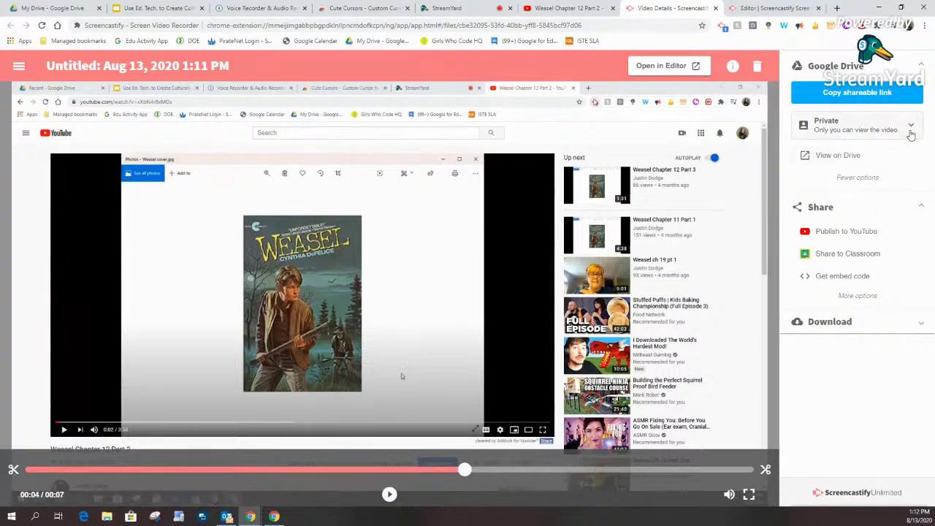
left_click(911, 126)
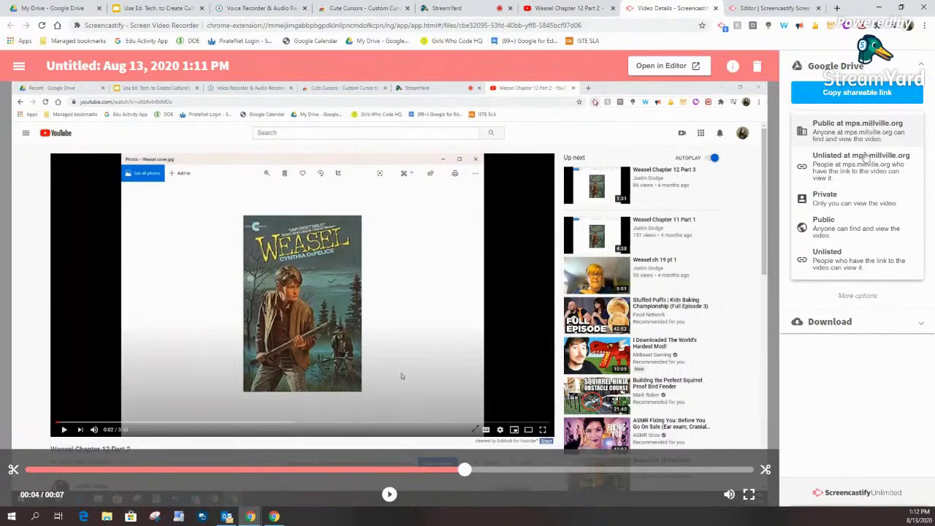
left_click(828, 231)
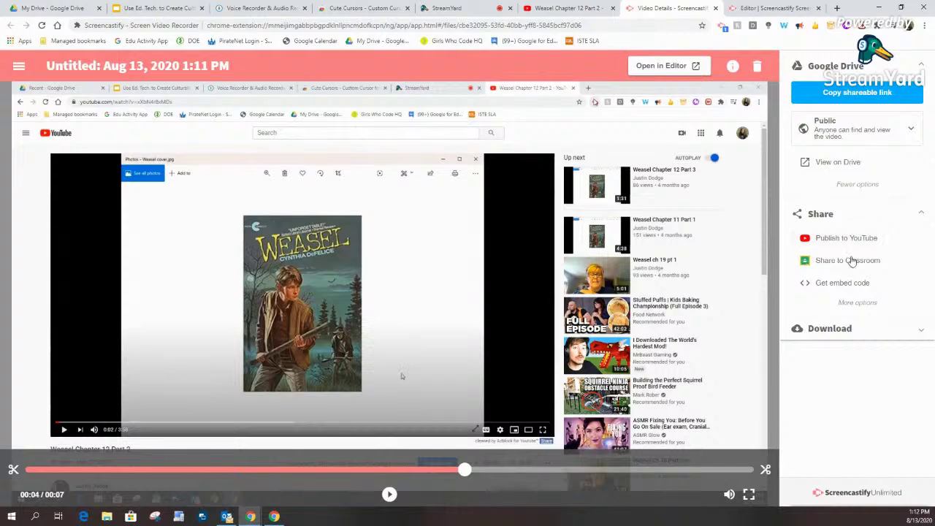
Step: Bring up the delete confirmation for the 'Untitled: Aug 13, 2020 1:11 PM' screencast
left_click(767, 8)
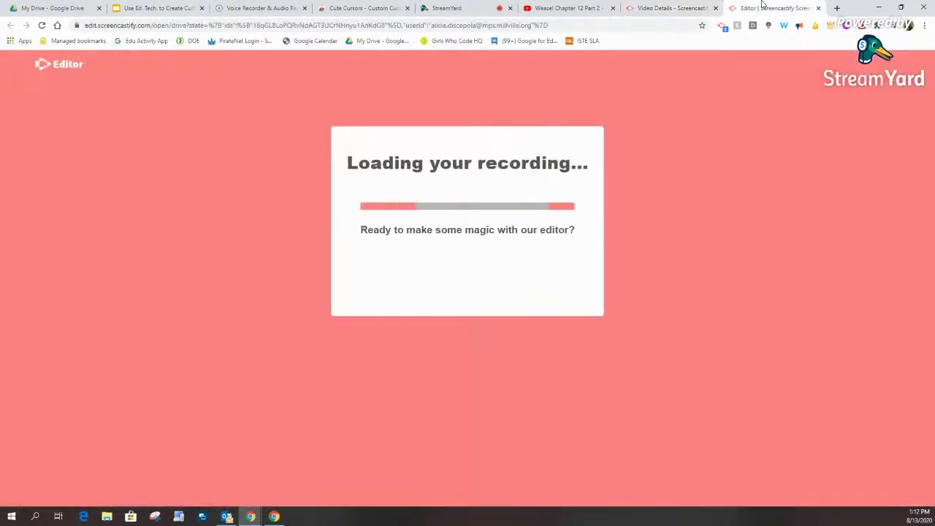
left_click(819, 8)
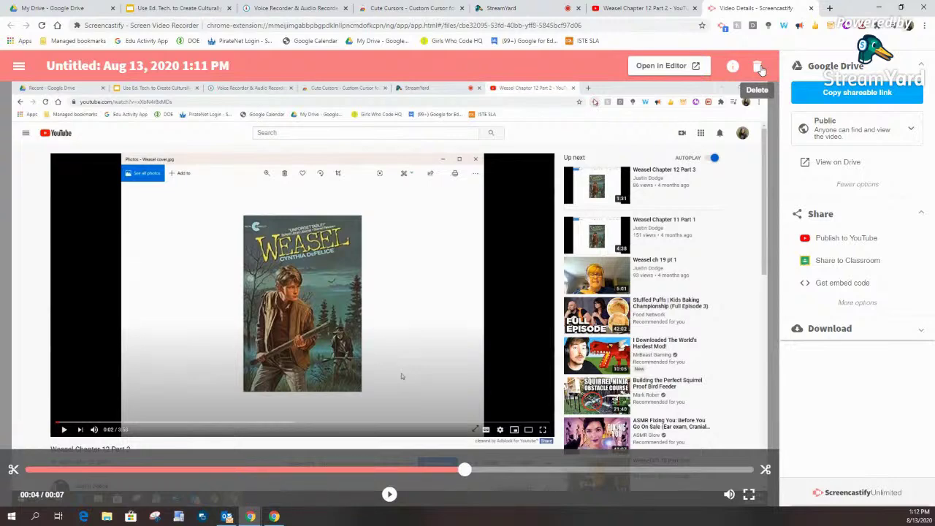
left_click(759, 67)
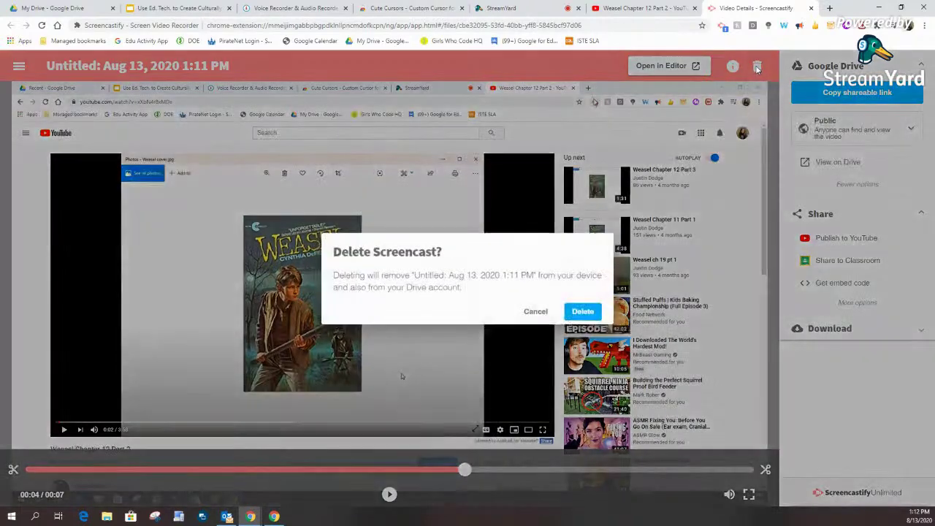
left_click(581, 314)
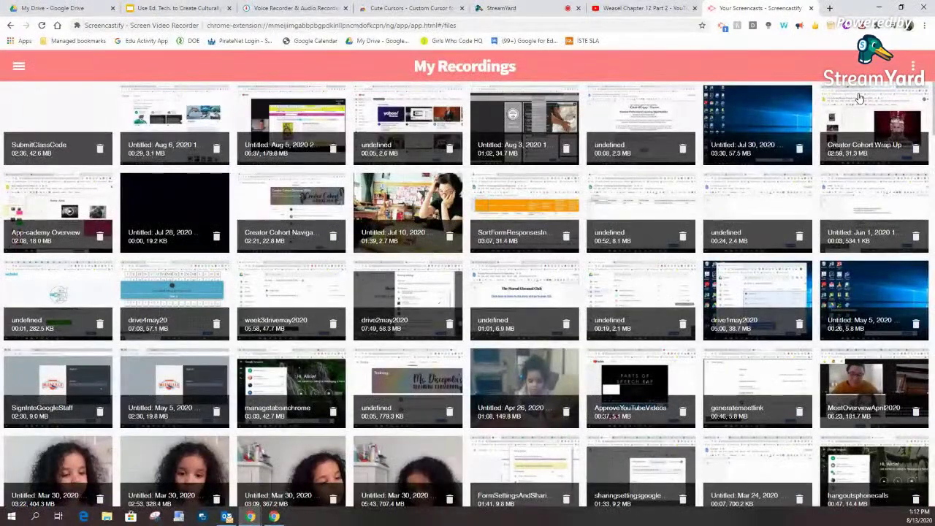
left_click(811, 8)
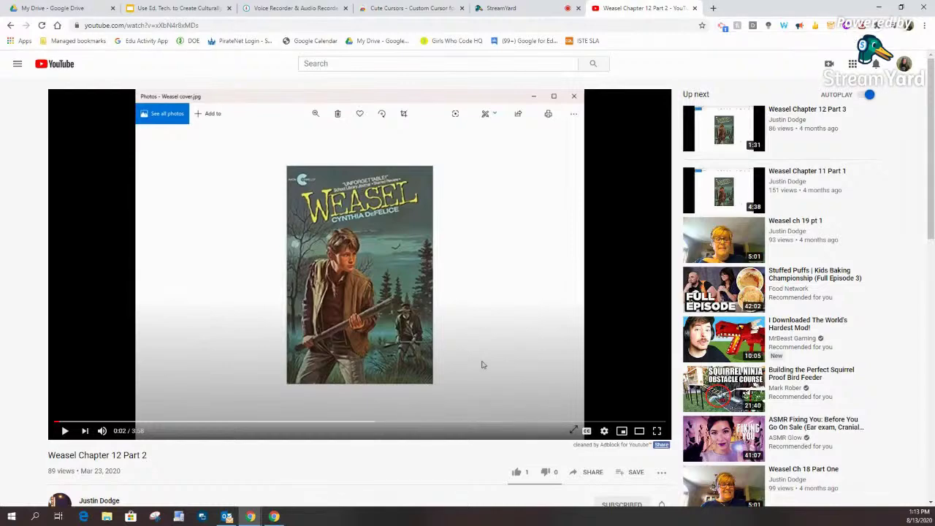
Step: Restore the summer PD document full-screen and select the Extensions and Add Ons session description
left_click_drag(0, 99, 371, 111)
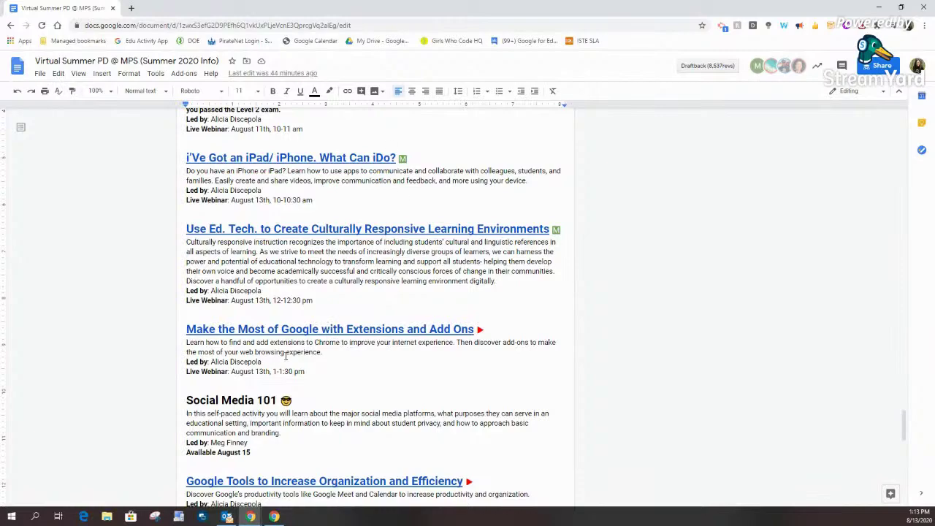
scroll(309, 366, "down", 4)
scroll(309, 366, "up", 3)
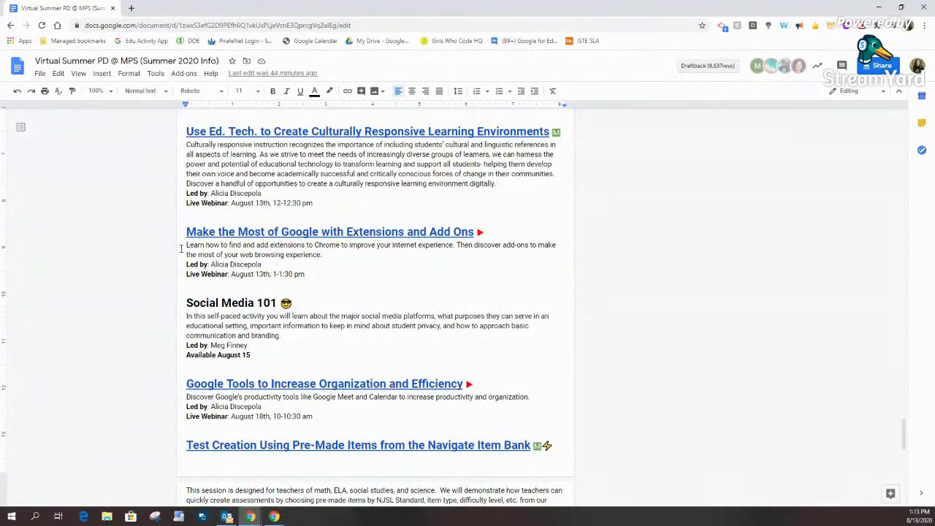
left_click_drag(187, 245, 362, 254)
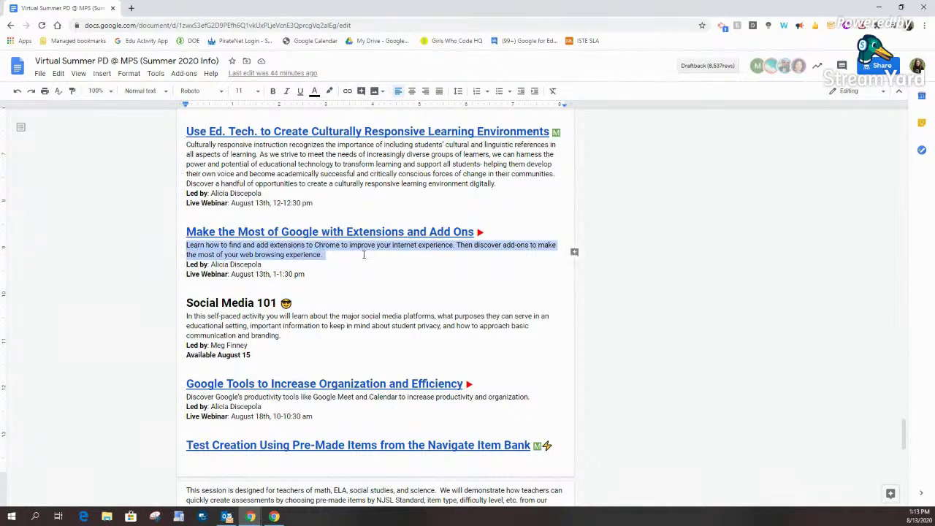
Step: Add a comment on the selected paragraph and start a Mote voice note in it
left_click(575, 253)
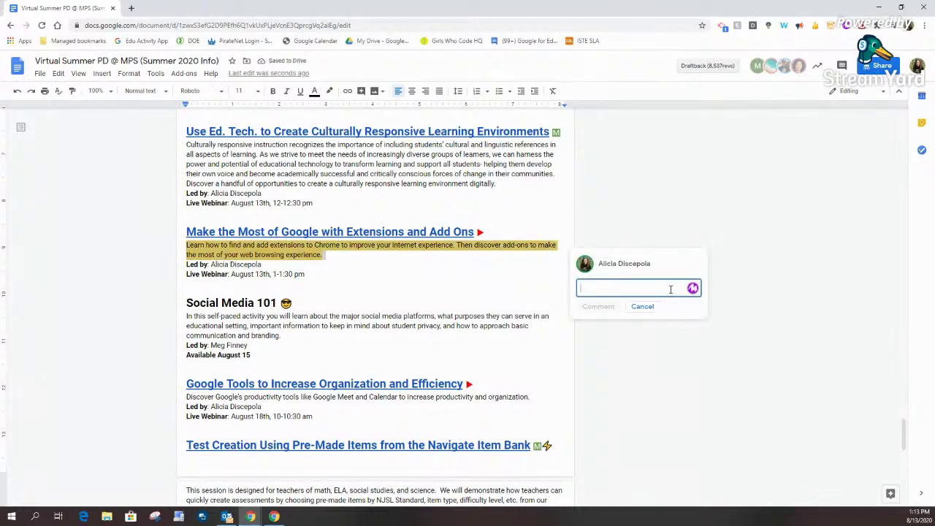
type("You;re")
key("BackSpace")
key("BackSpace")
key("BackSpace")
key("BackSpace")
key("BackSpace")
key("BackSpace")
left_click(692, 289)
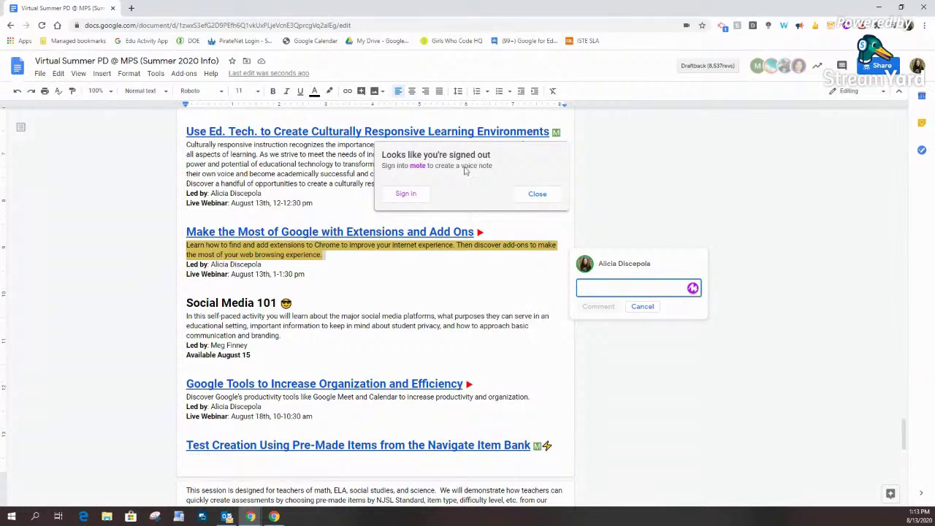
Step: Sign in to Mote with the school Google account as 18 or older, accepting the terms, then close the login tab
left_click(414, 193)
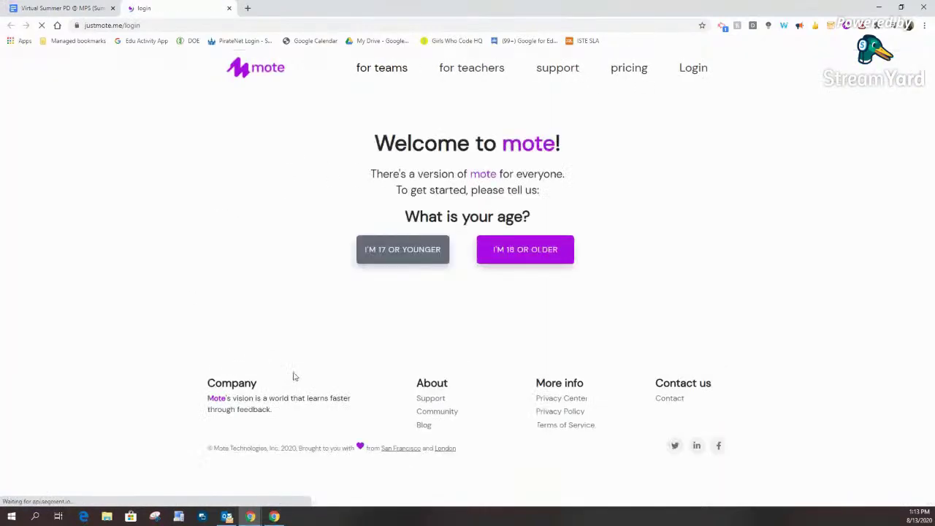
left_click(515, 252)
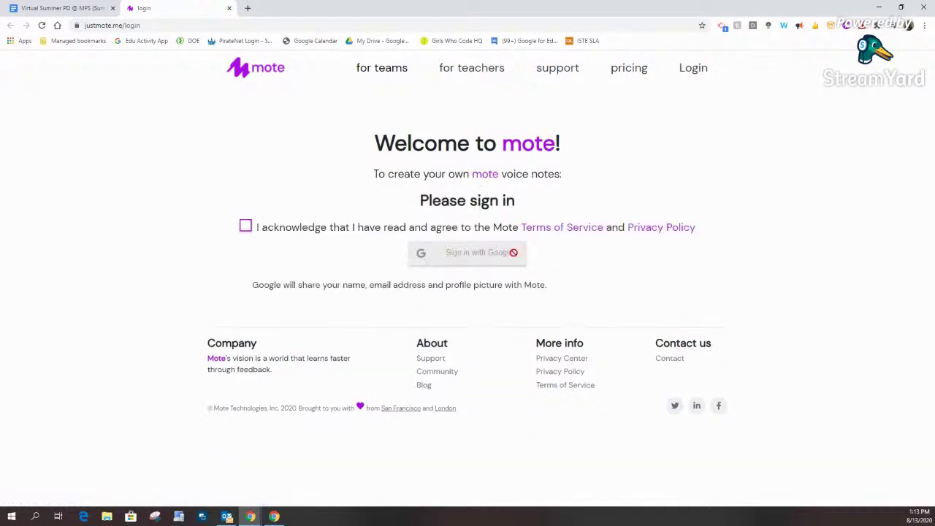
left_click(245, 227)
left_click(494, 255)
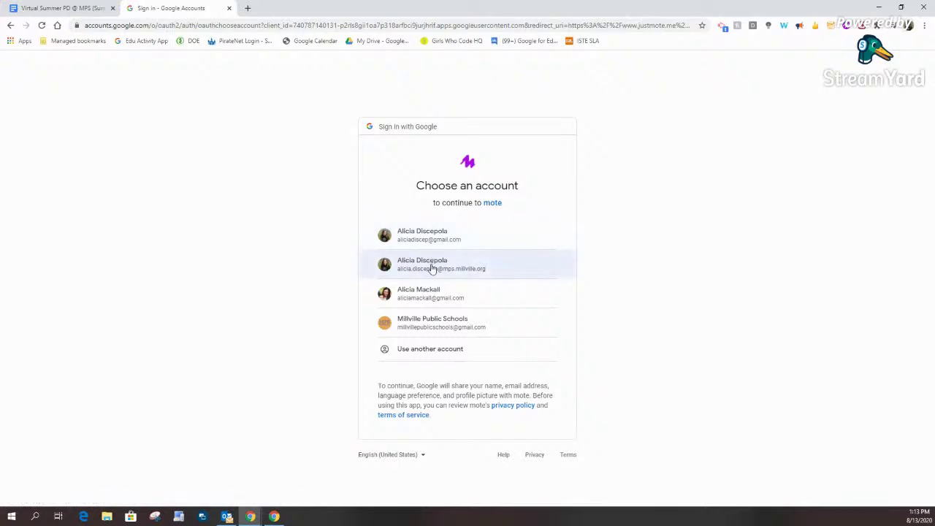
left_click(433, 266)
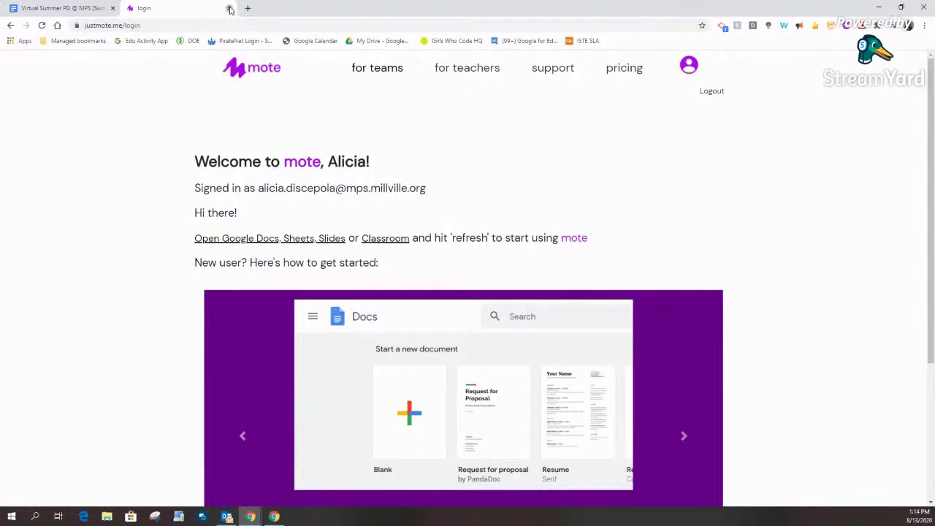
left_click(229, 8)
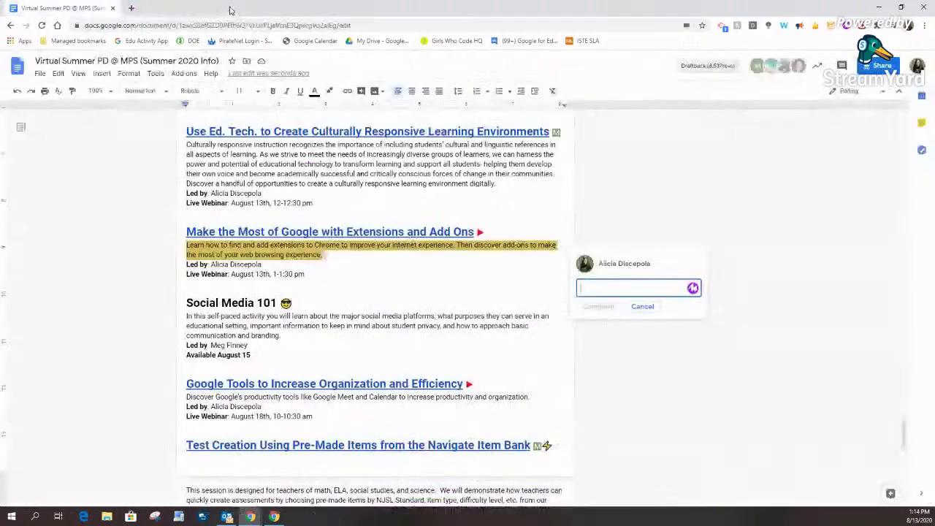
Step: Record an 11-second Mote voice note, post it as a comment, play it back, and resolve it
left_click(692, 288)
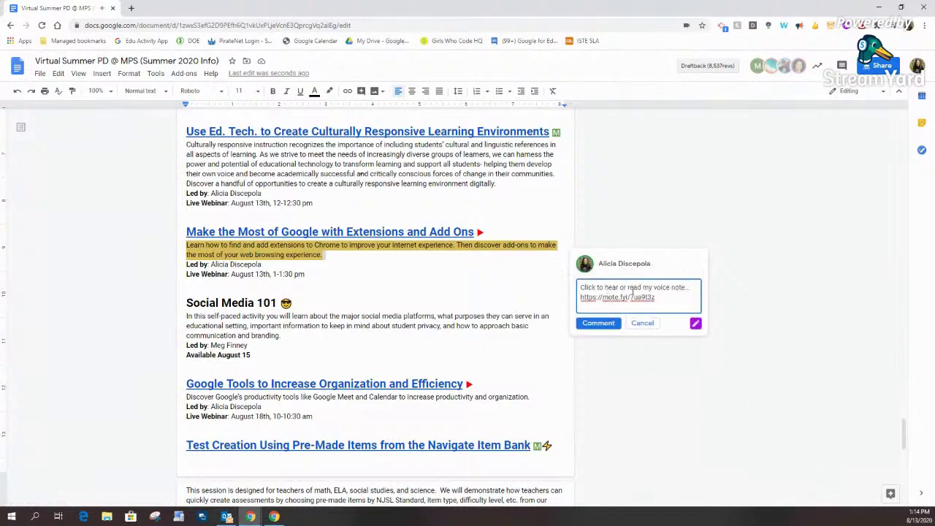
left_click(598, 323)
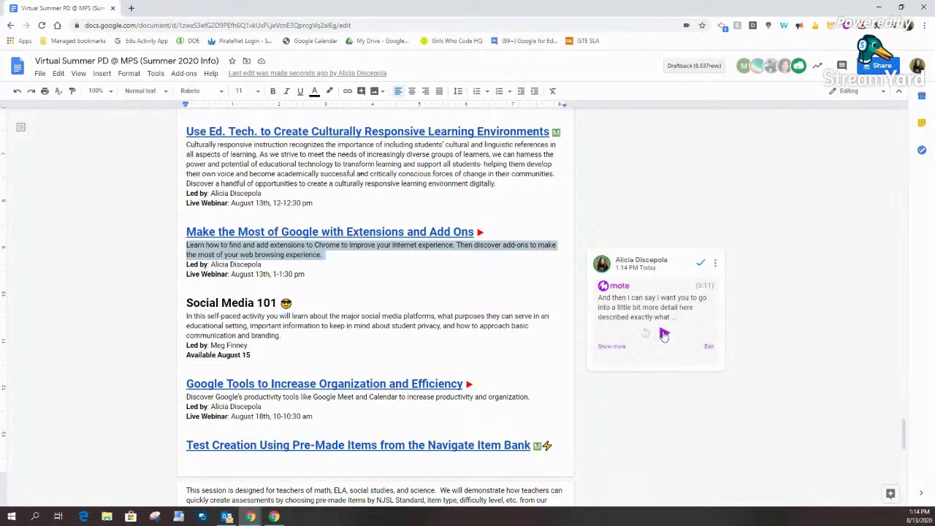
left_click(664, 332)
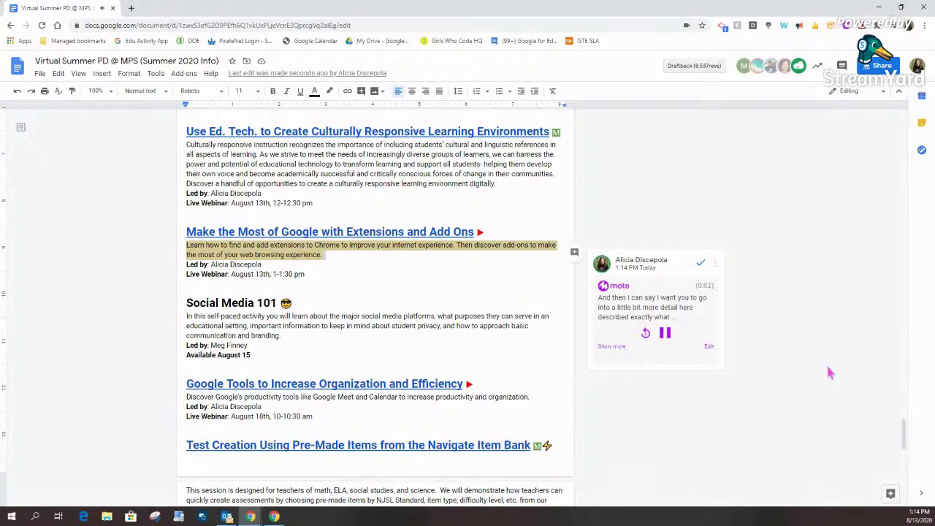
left_click(700, 263)
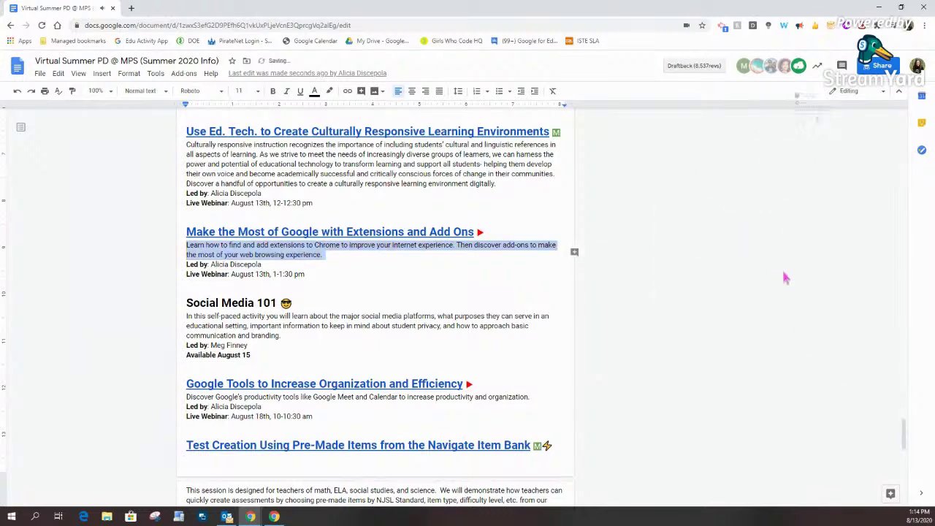
left_click(641, 321)
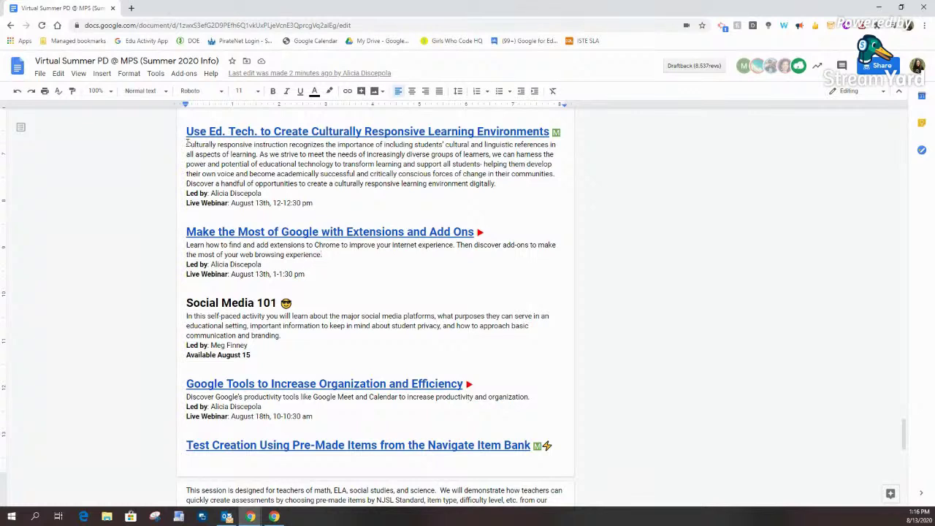
Step: Have Read Aloud read the Culturally responsive instruction paragraph, pausing and resuming it
left_click_drag(188, 144, 497, 184)
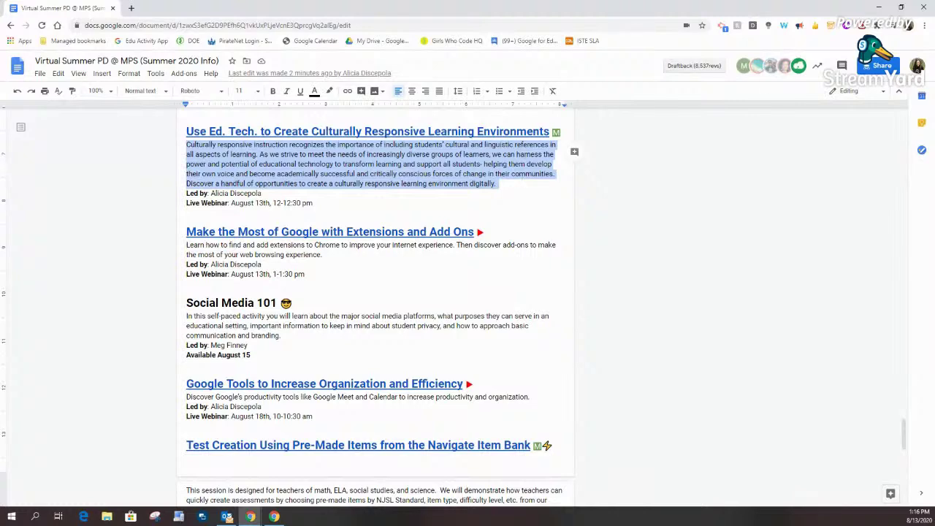
left_click(799, 26)
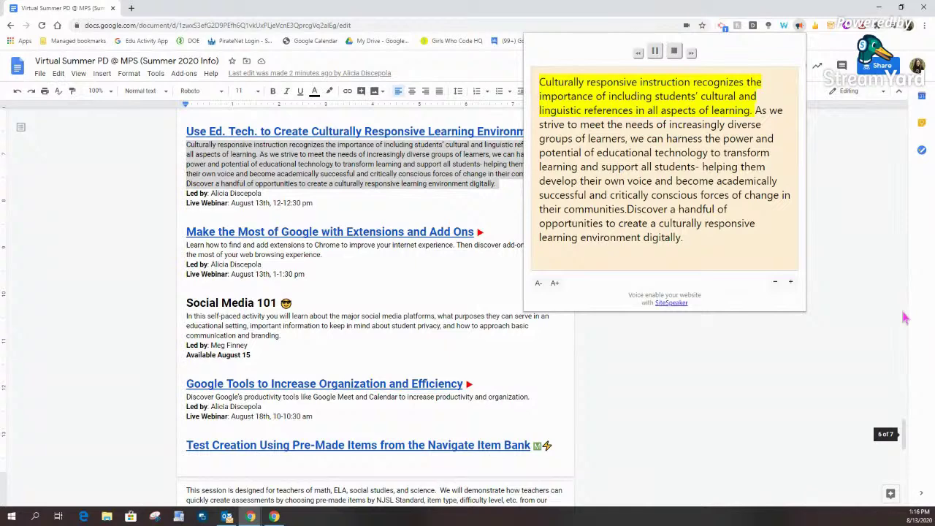
left_click(654, 51)
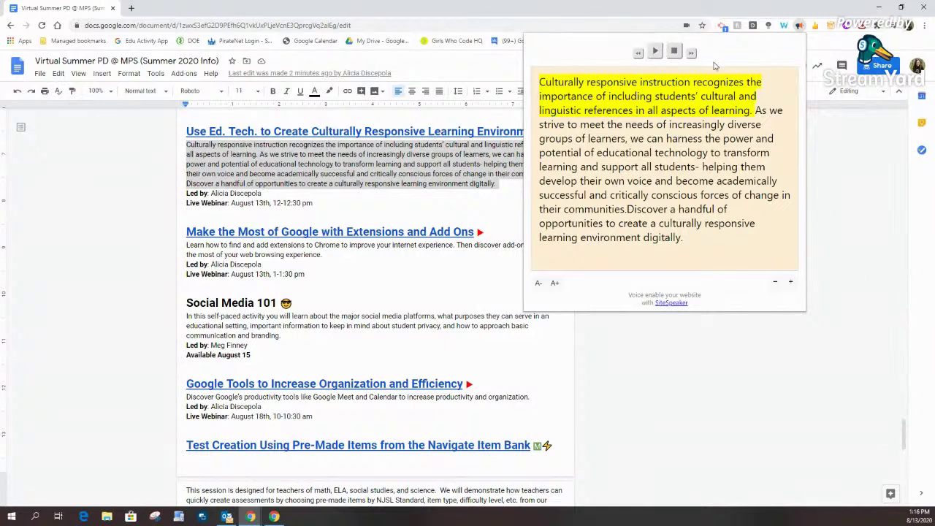
left_click(282, 336)
left_click(799, 26)
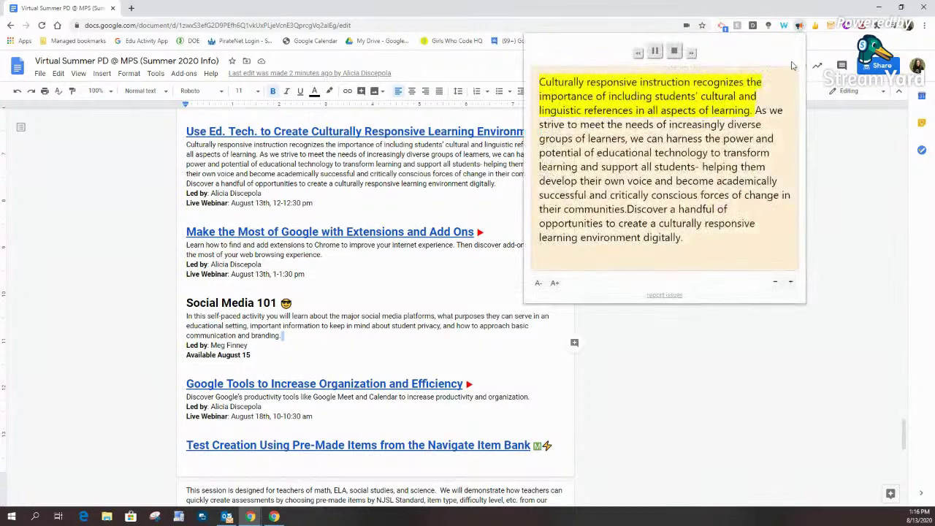
left_click(654, 52)
Step: Stop the reading and open Read Aloud's voice settings panel
right_click(802, 27)
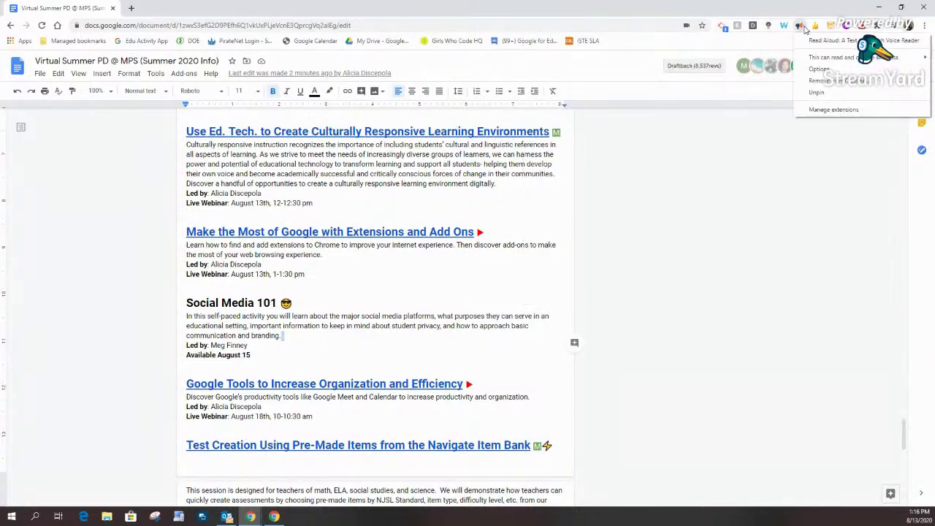
left_click(801, 27)
left_click(673, 51)
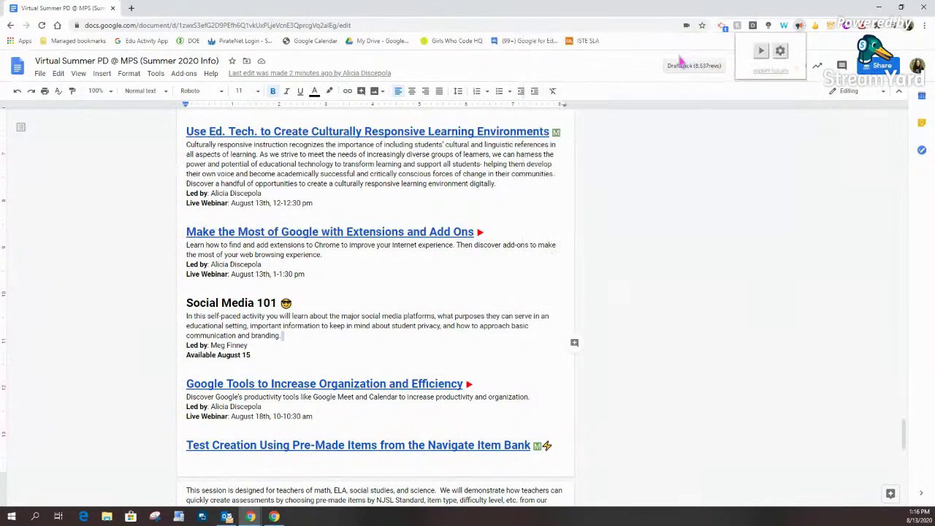
left_click(799, 27)
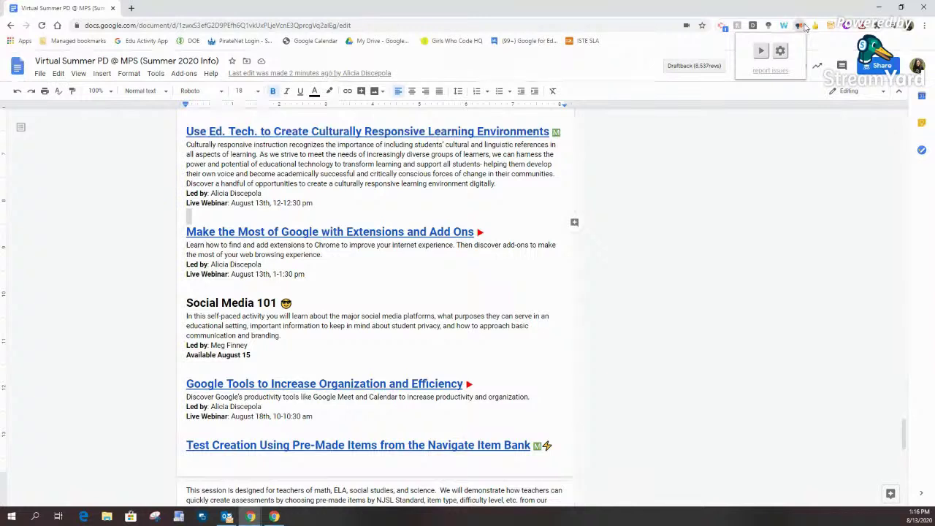
left_click(780, 51)
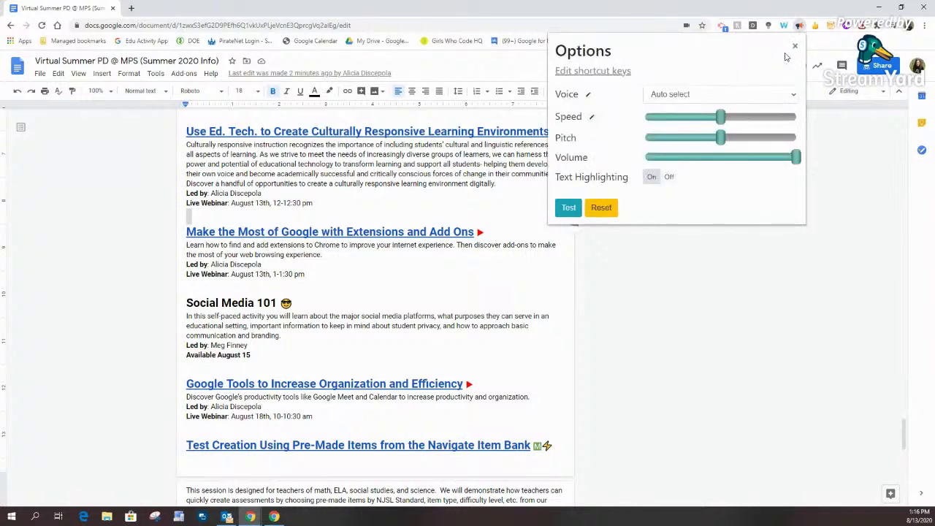
Step: Raise speed near maximum, drop pitch near minimum, lower volume slightly, test, and browse the voice list
left_click_drag(721, 117, 781, 113)
left_click_drag(721, 156, 668, 156)
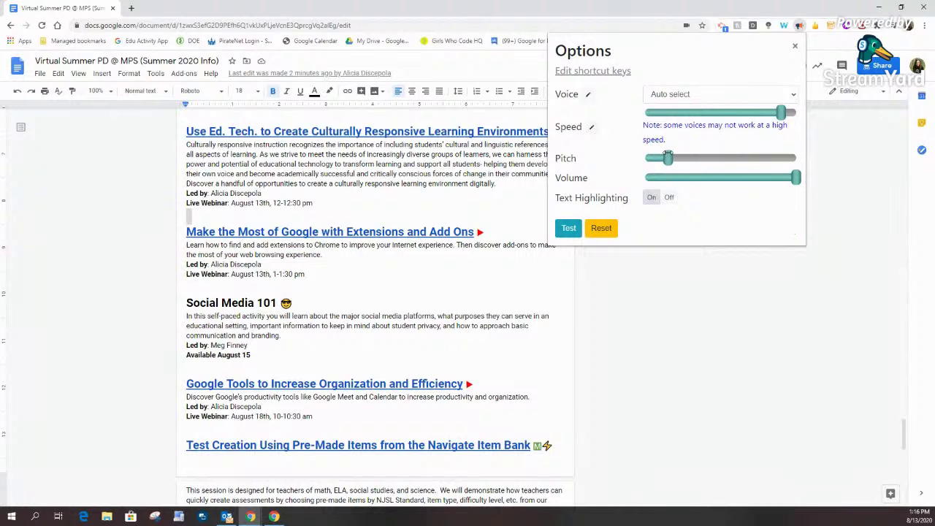
left_click_drag(796, 177, 769, 177)
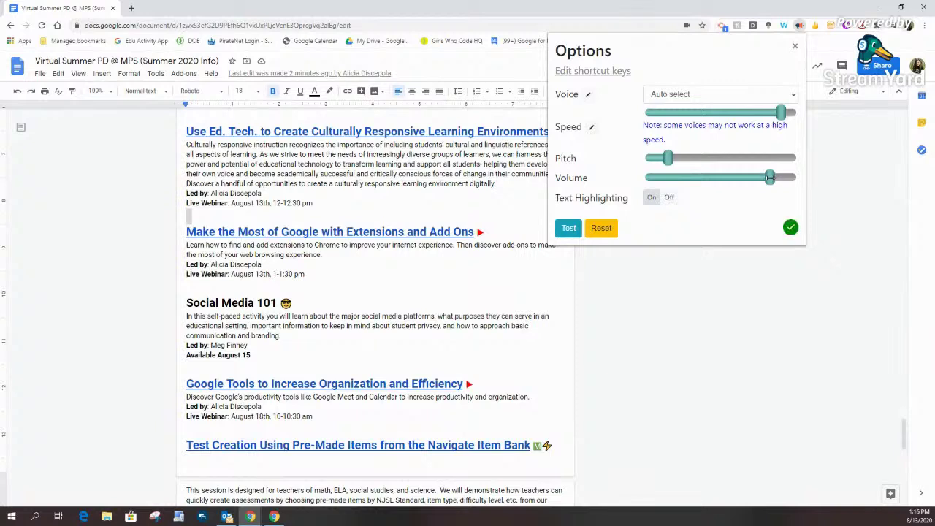
left_click(567, 229)
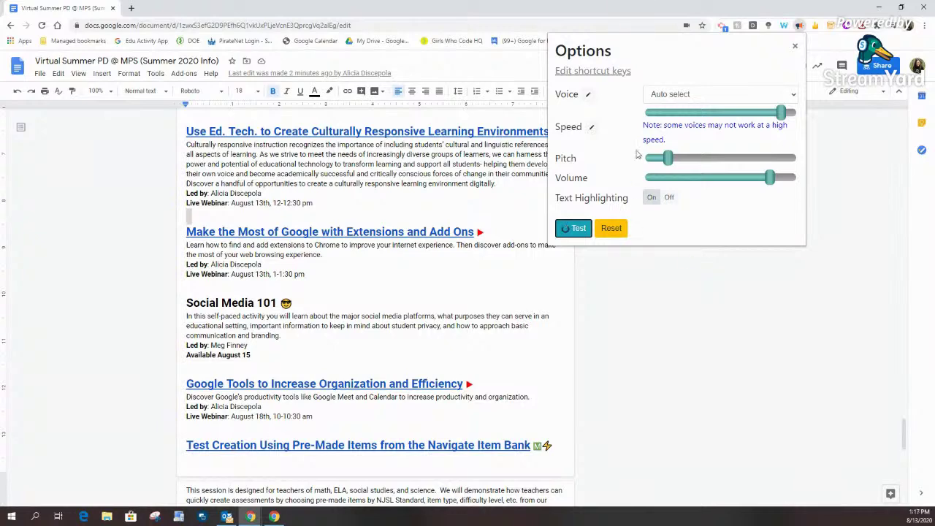
left_click(670, 95)
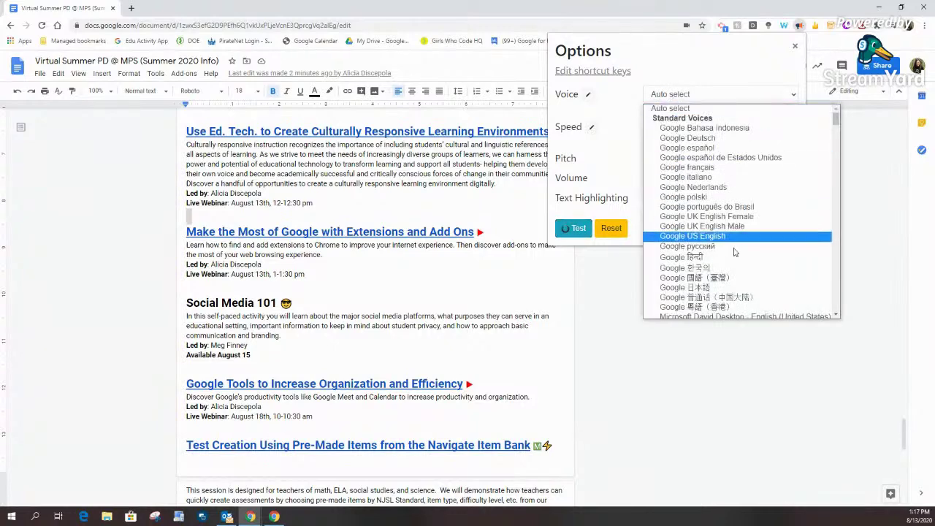
left_click_drag(836, 119, 838, 234)
left_click(575, 287)
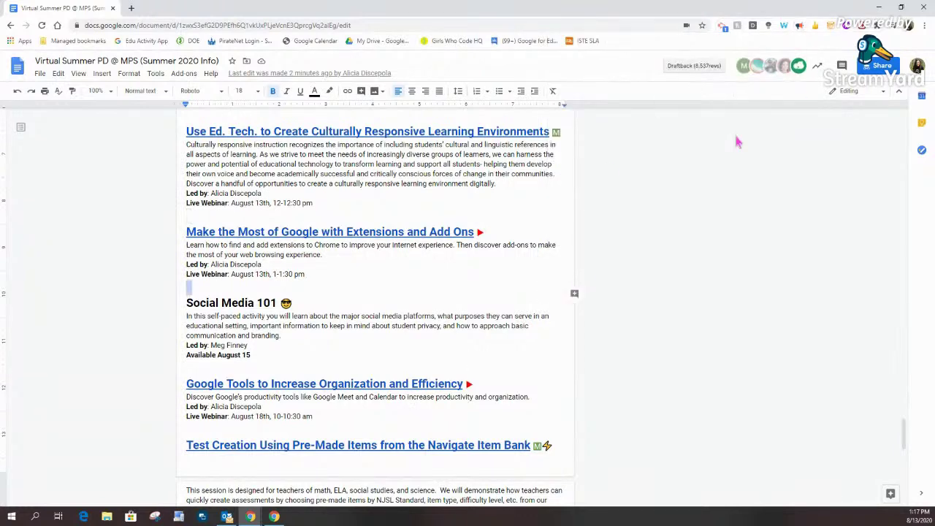
Step: Have Read Aloud read part of the paragraph's opening sentence, then stop it
left_click_drag(390, 144, 195, 144)
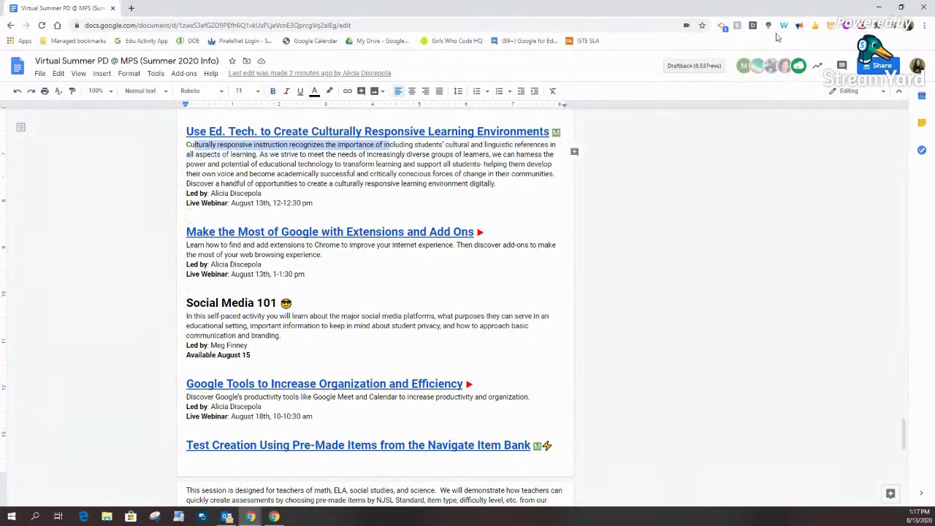
left_click(799, 27)
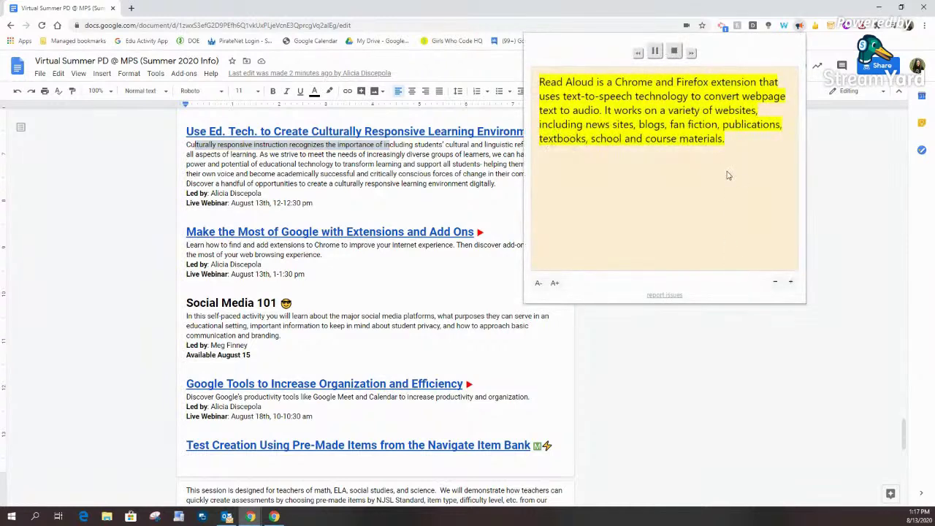
left_click(780, 53)
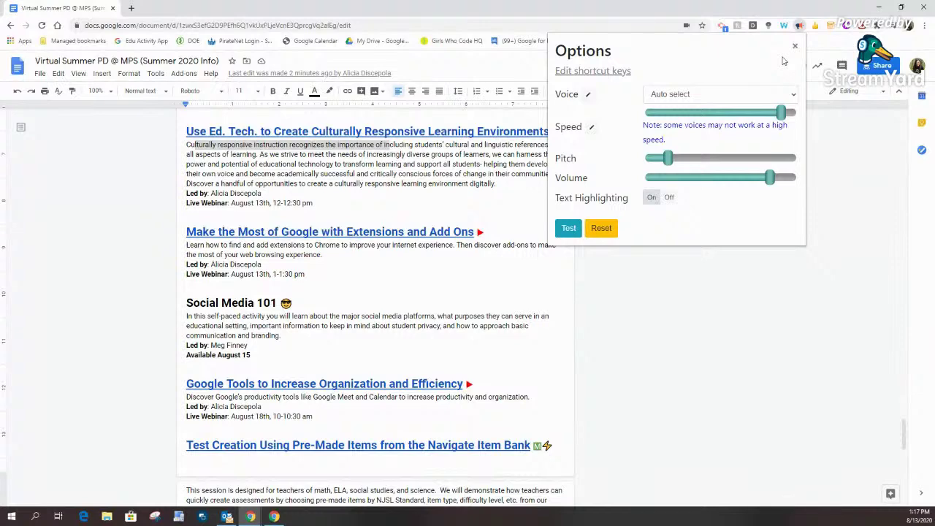
left_click(795, 45)
left_click(758, 50)
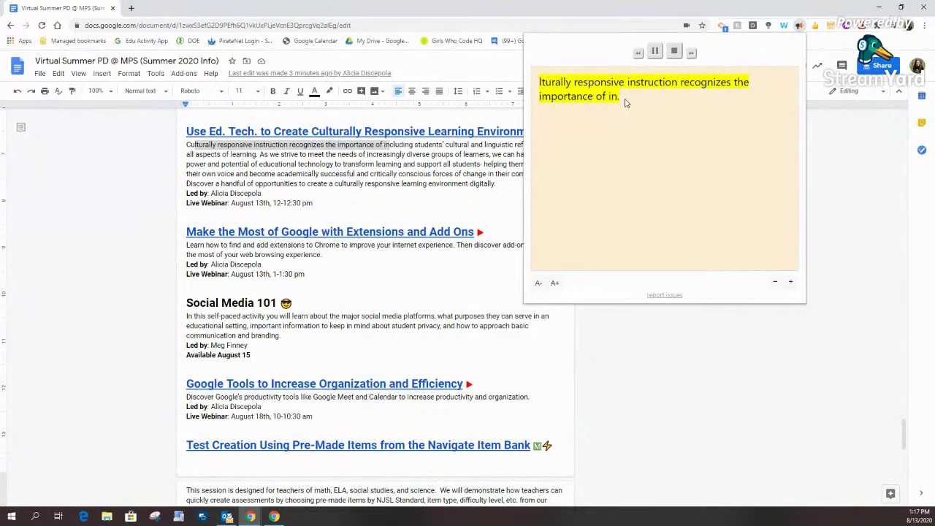
left_click(674, 51)
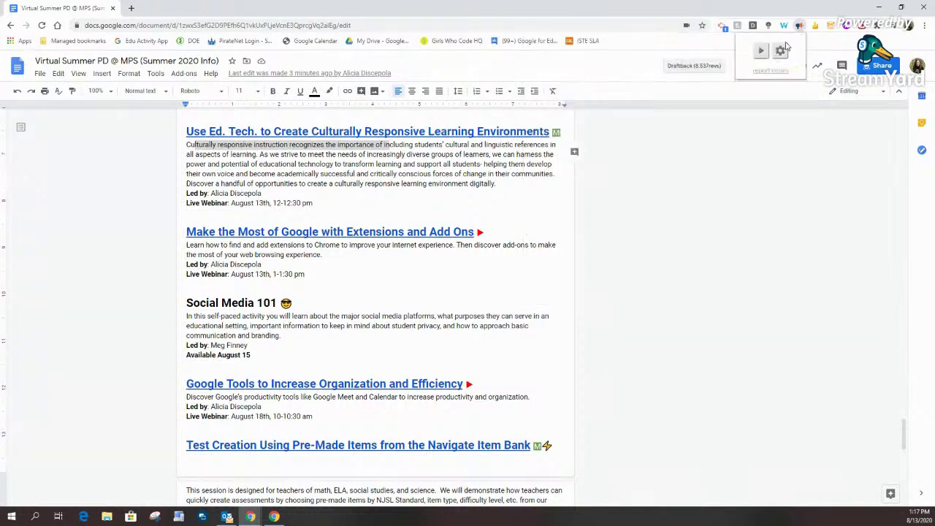
Step: Lower the reading speed, play a voice test at the new speed, then stop it
left_click(781, 50)
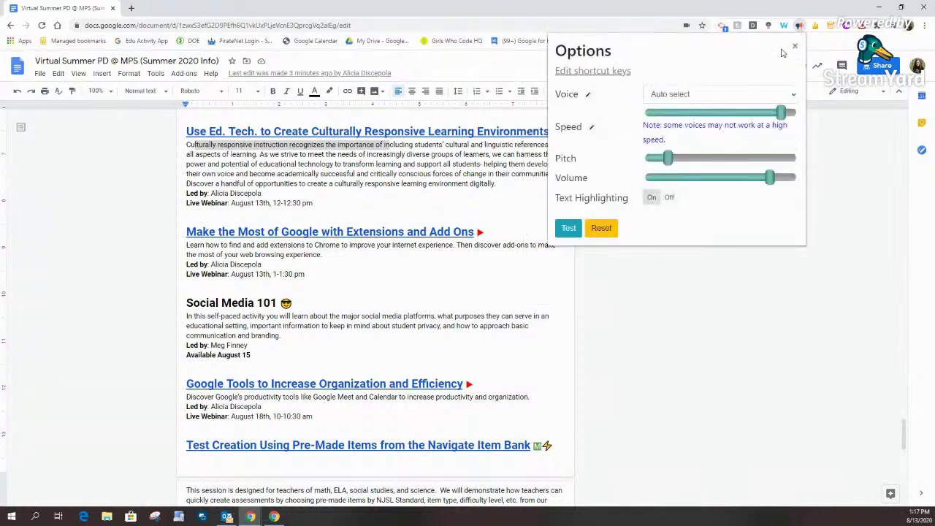
left_click(735, 113)
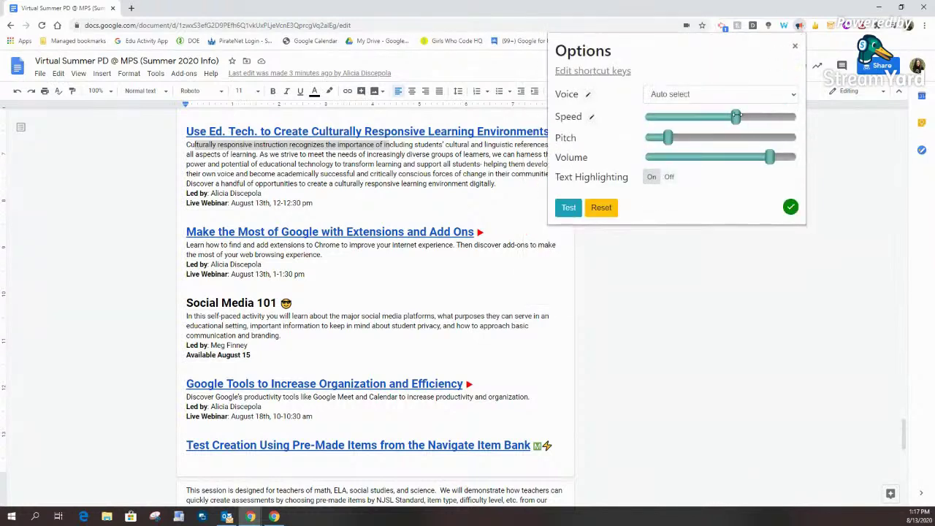
left_click(569, 209)
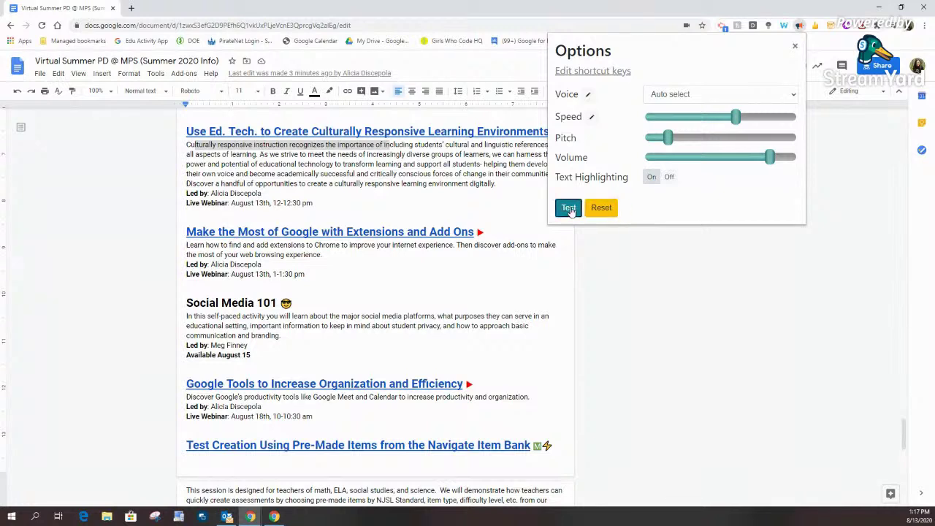
left_click(605, 275)
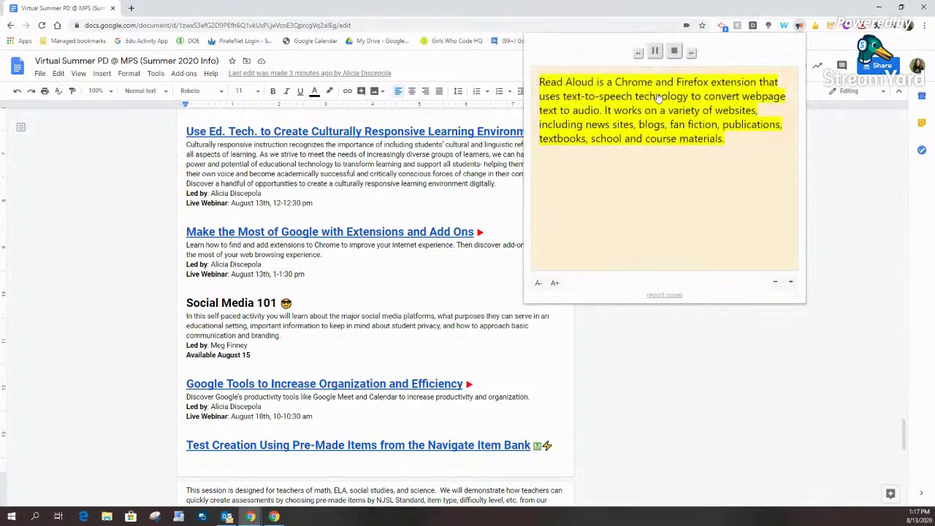
left_click(673, 51)
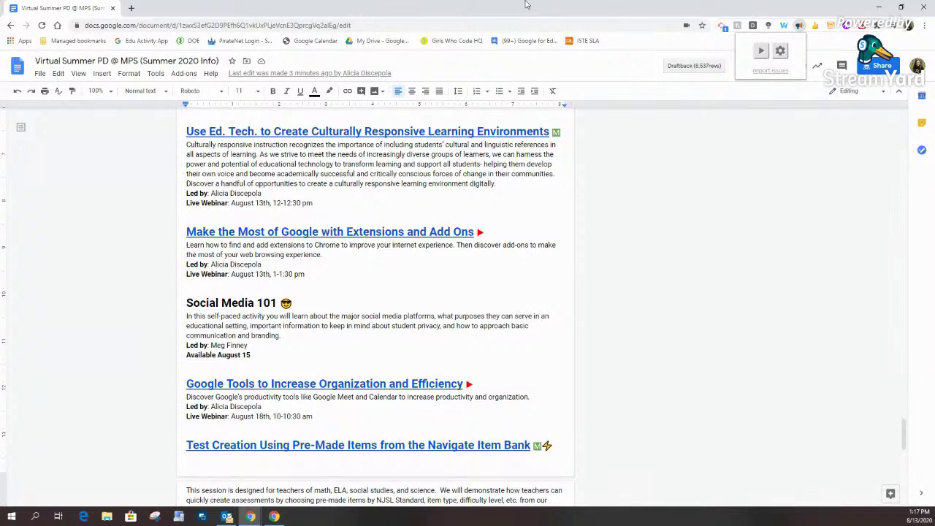
Step: Replay and stop Read Aloud, close its popup, and scroll back to the Summer PD title page
left_click(799, 27)
left_click(800, 27)
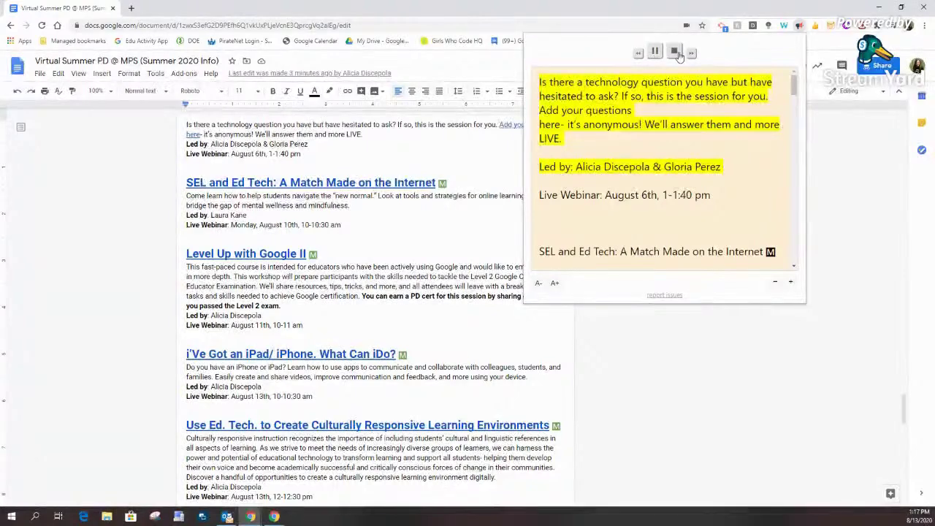
left_click(675, 52)
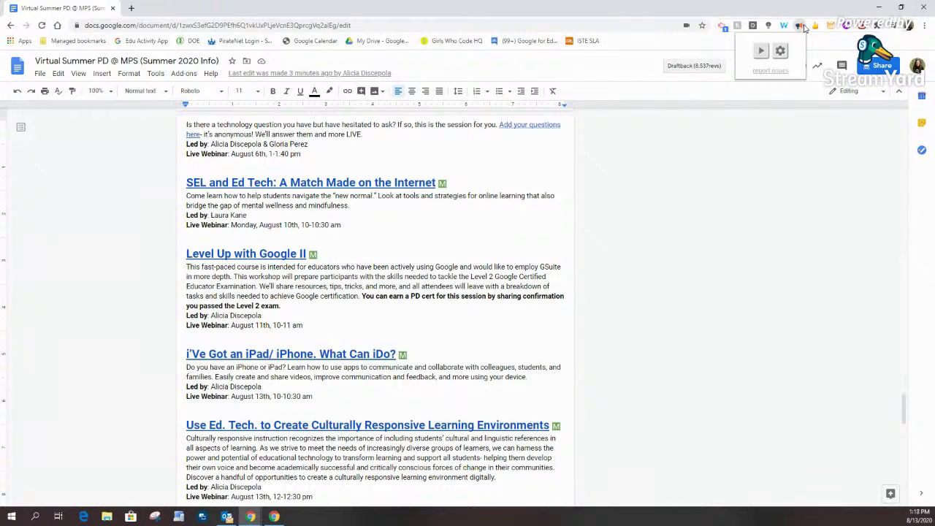
left_click(811, 246)
left_click(539, 196)
left_click_drag(905, 385, 701, 98)
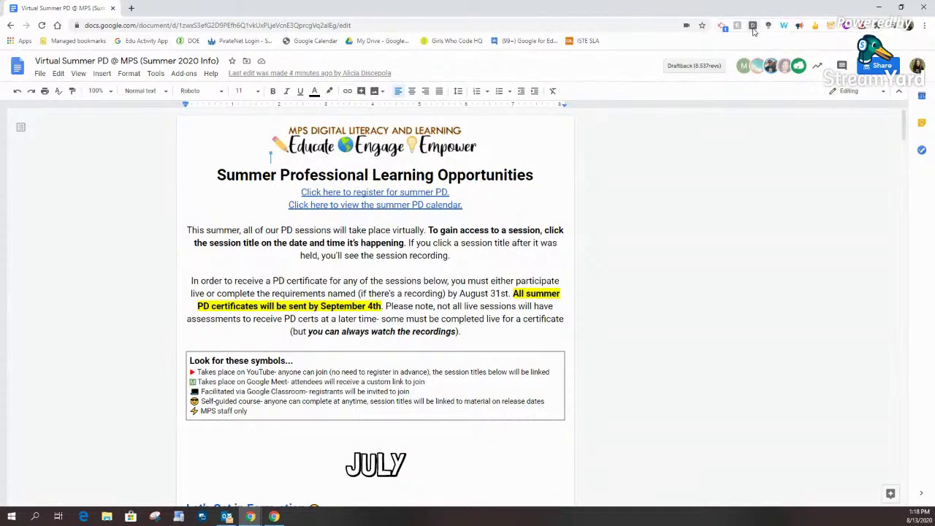
right_click(753, 29)
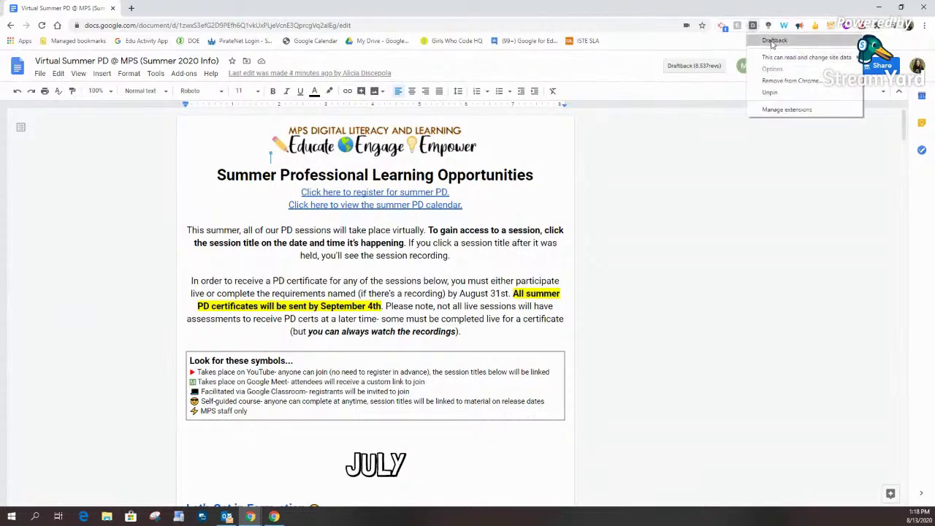
mouse_move(804, 57)
left_click(801, 44)
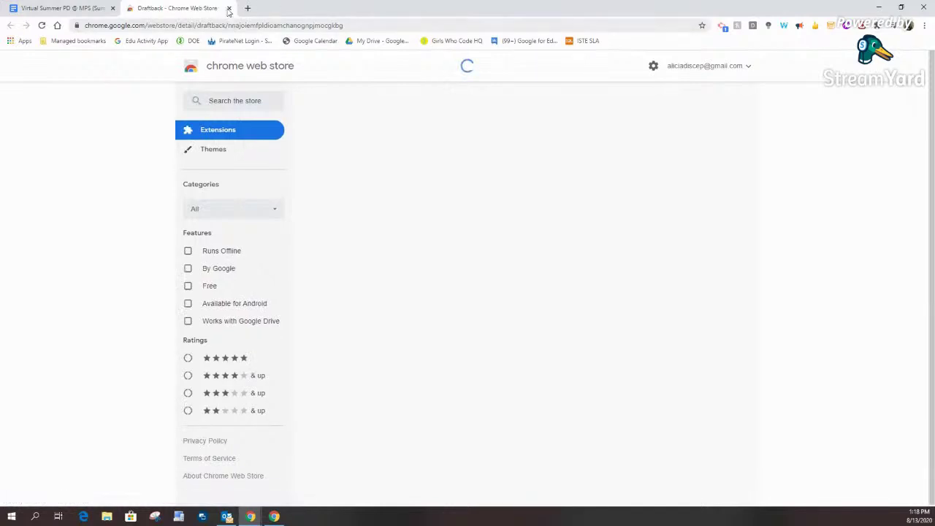
left_click(230, 9)
right_click(752, 27)
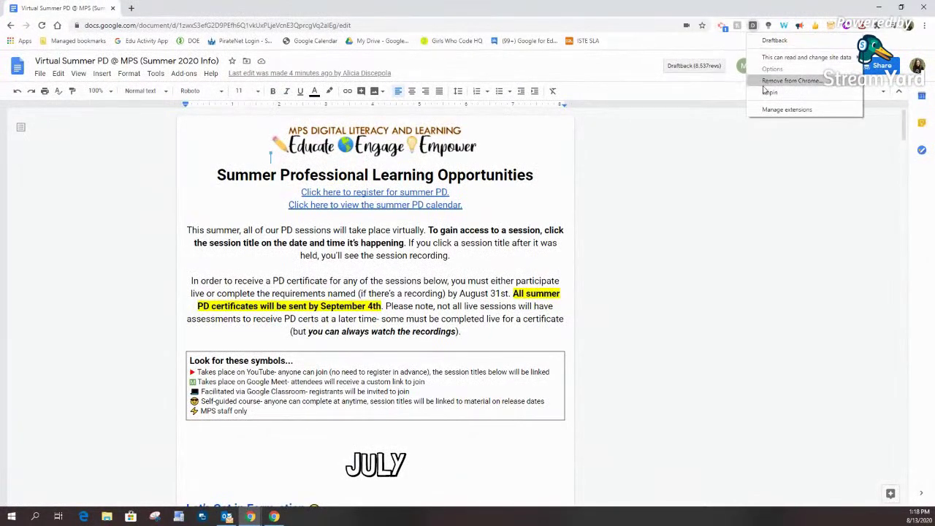
left_click(660, 204)
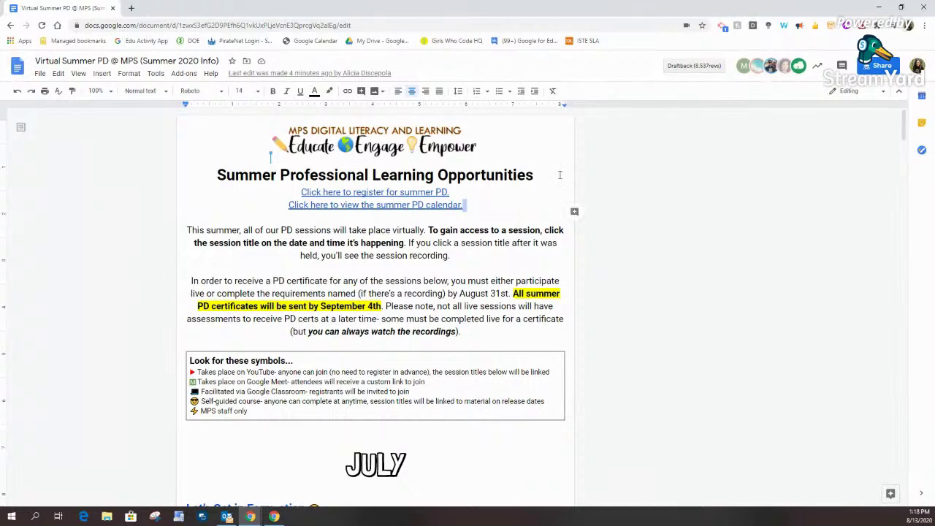
right_click(753, 30)
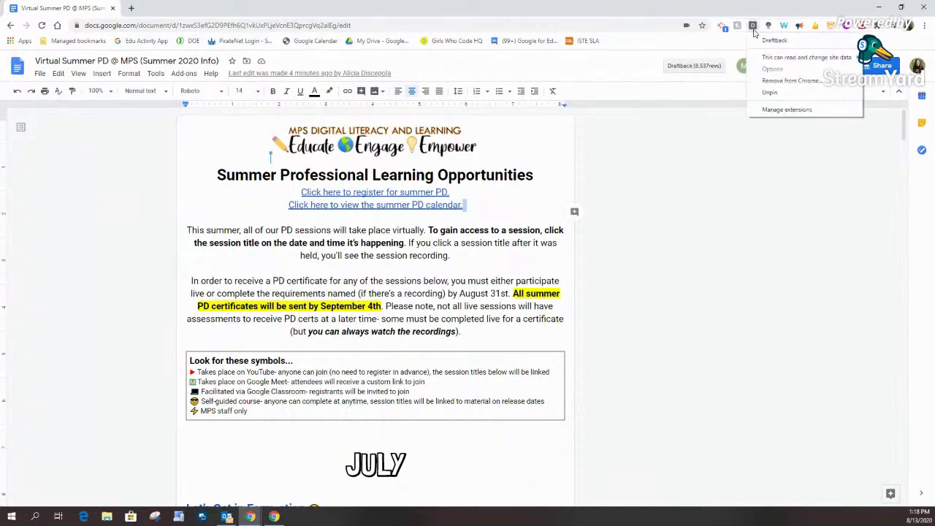
mouse_move(773, 61)
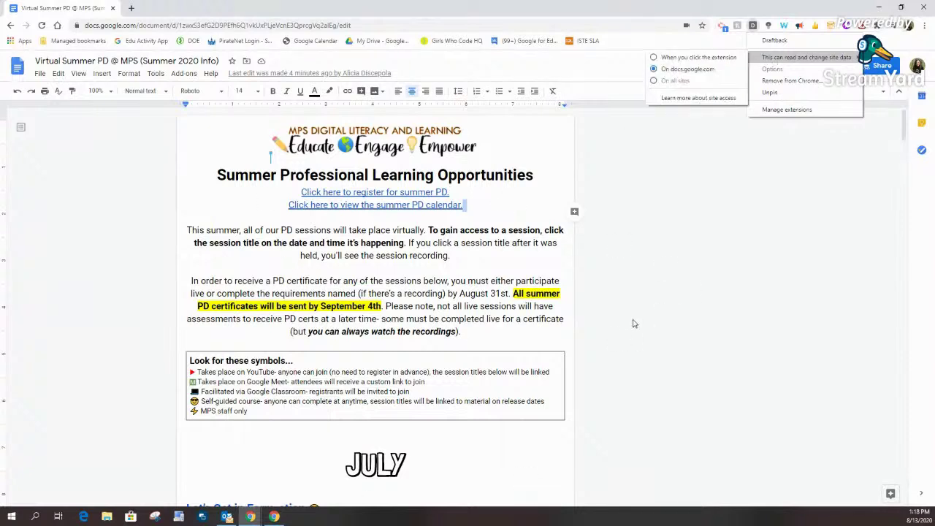
left_click(656, 57)
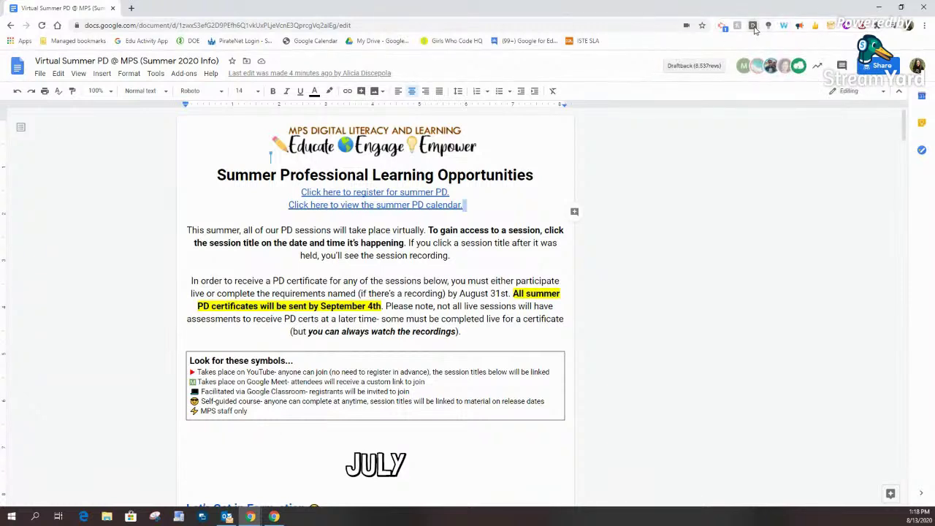
right_click(753, 26)
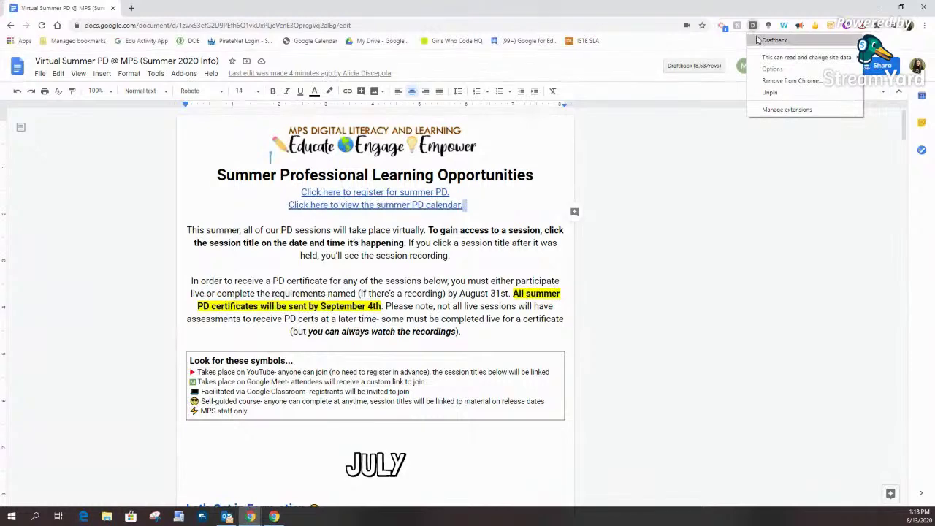
left_click(772, 41)
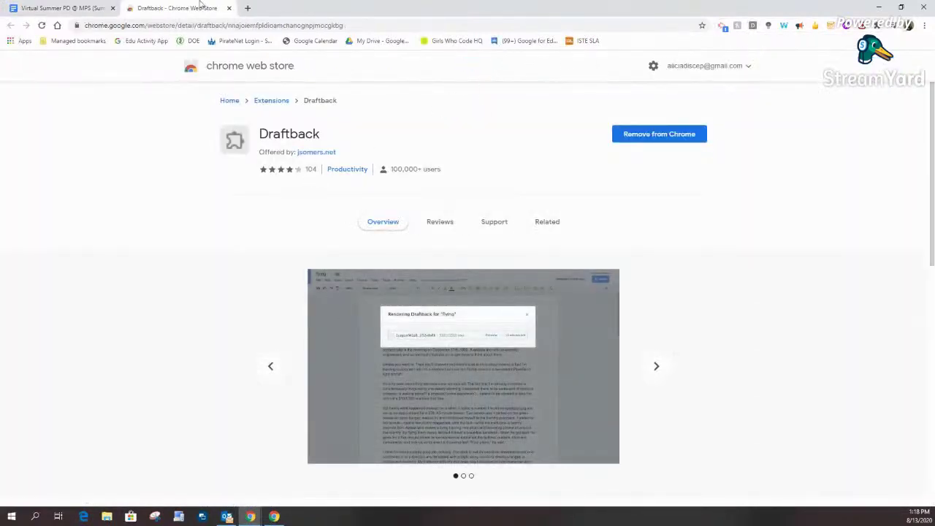
left_click(228, 8)
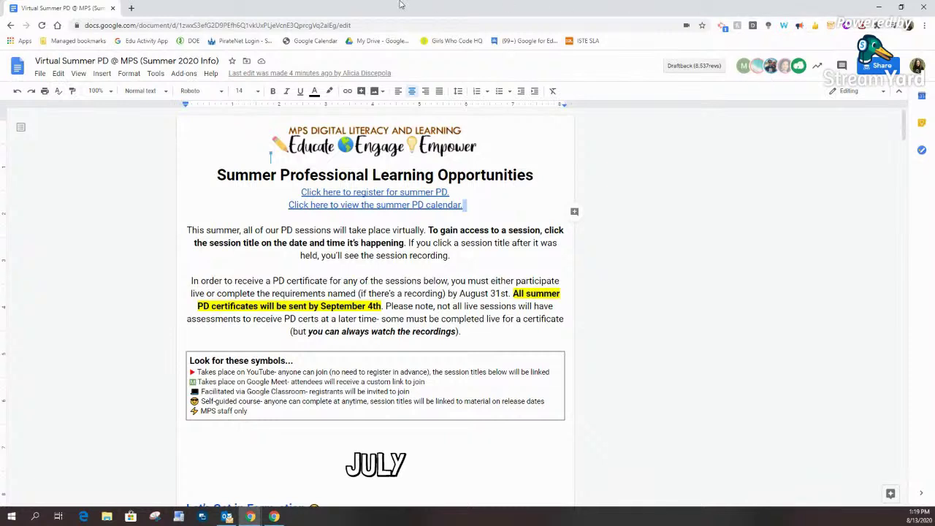
left_click(25, 41)
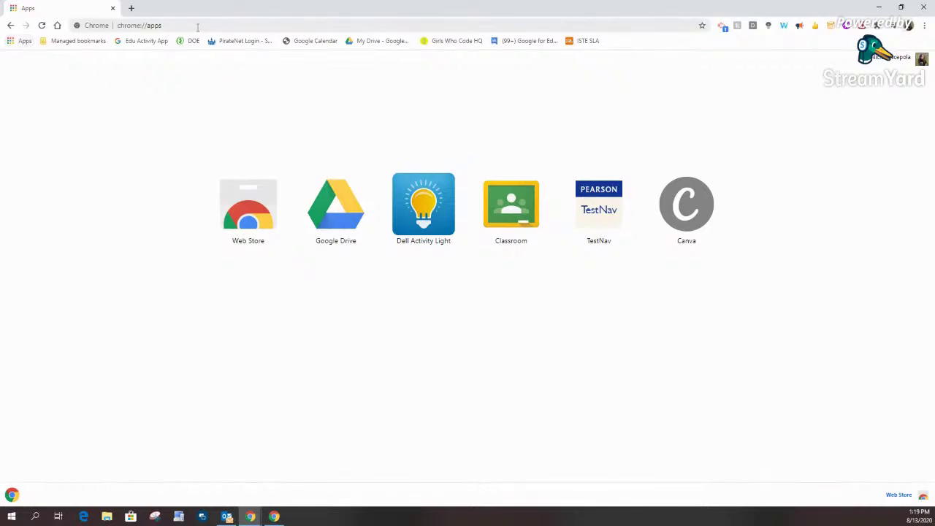
left_click(266, 225)
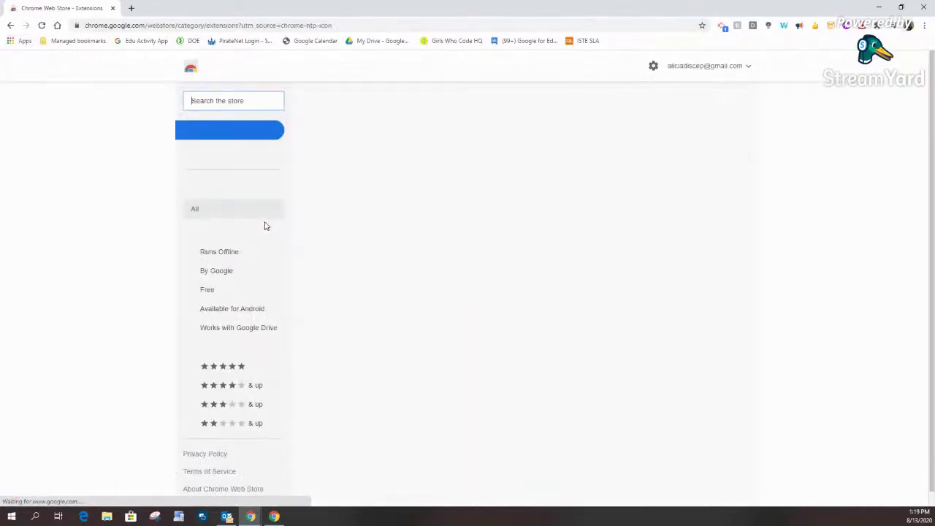
type("google meet")
key("Return")
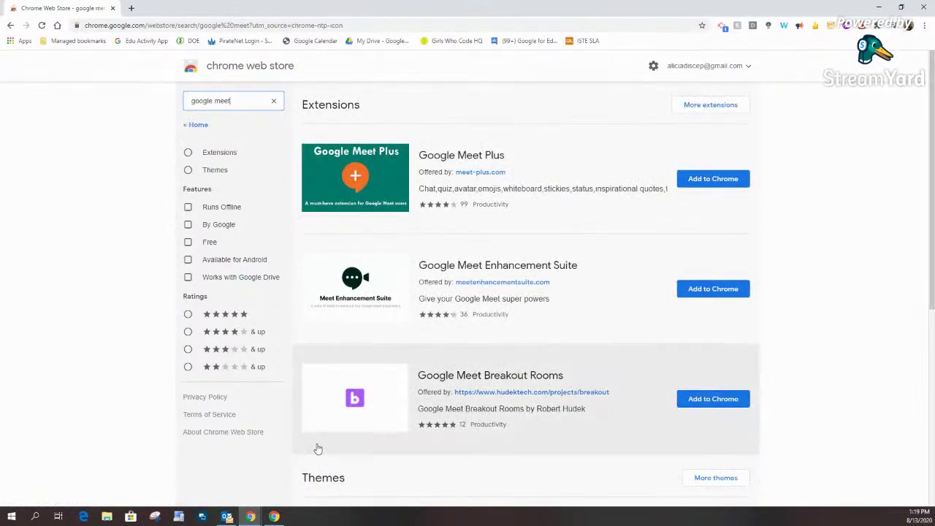
scroll(533, 307, "down", 3)
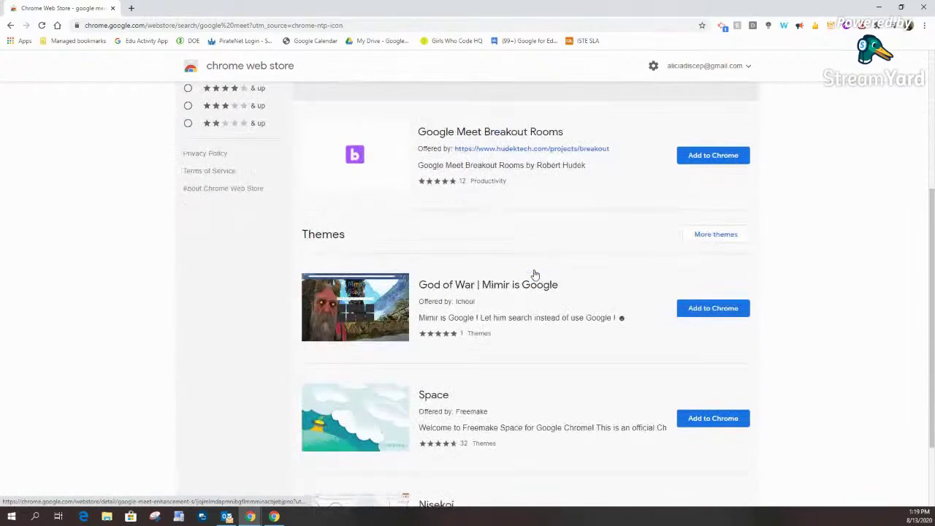
scroll(534, 274, "up", 2)
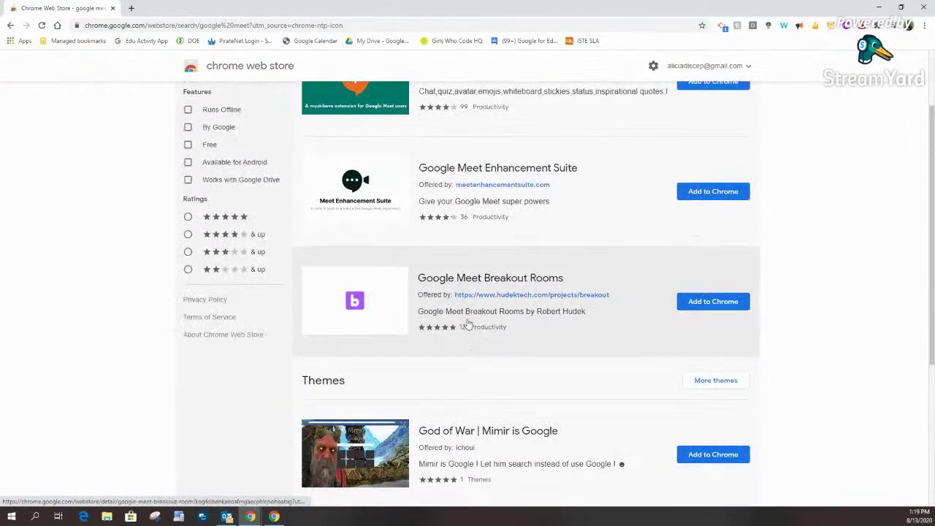
scroll(469, 324, "down", 3)
scroll(468, 324, "down", 1)
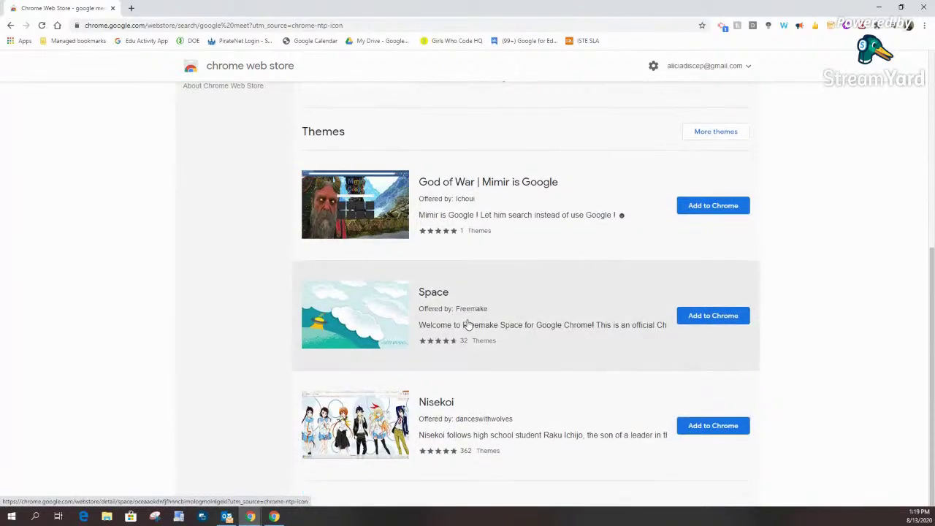
scroll(468, 324, "up", 4)
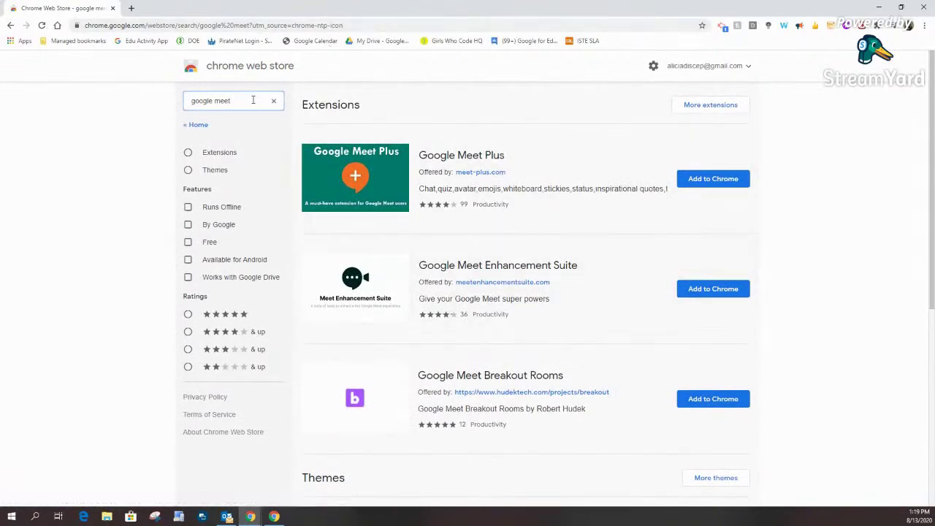
left_click_drag(231, 103, 190, 103)
type("ne")
Step: Search the Chrome Web Store for 'meet attendance' extensions
key("BackSpace")
key("BackSpace")
type("meet attendance")
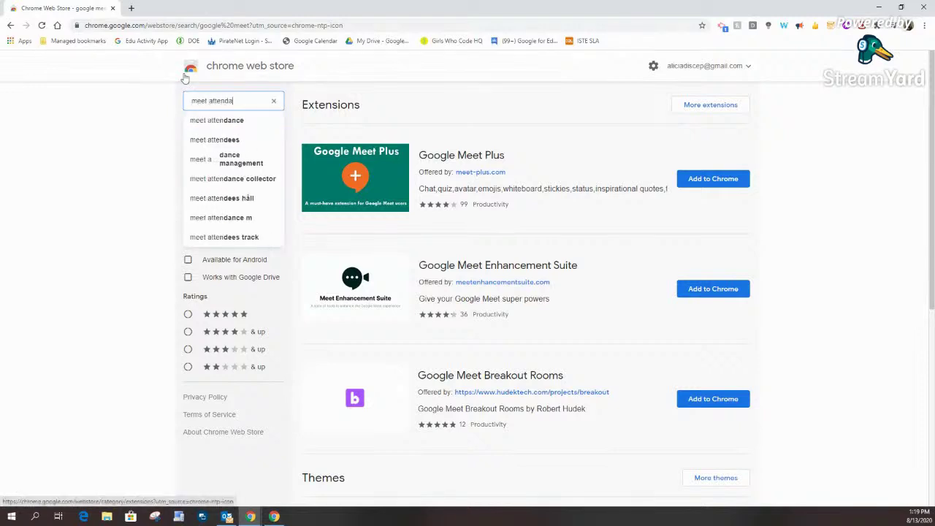
key("Return")
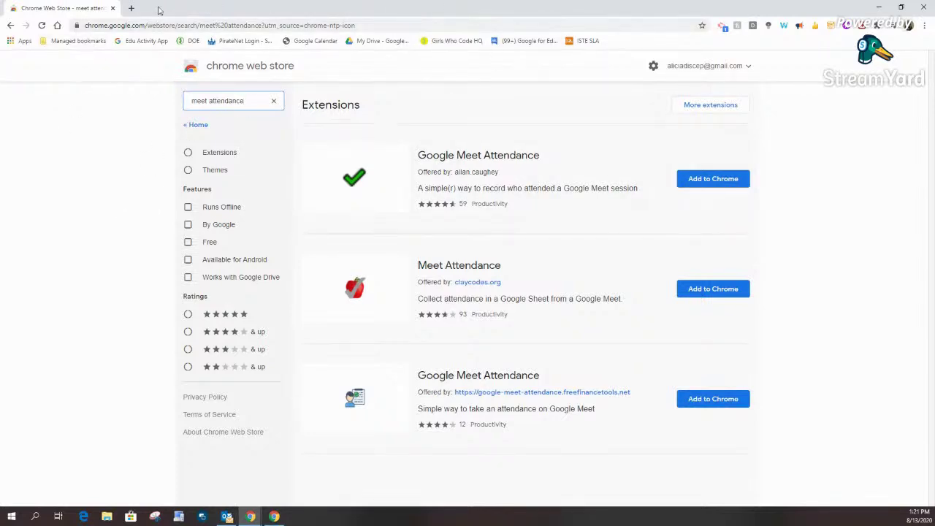
left_click(132, 7)
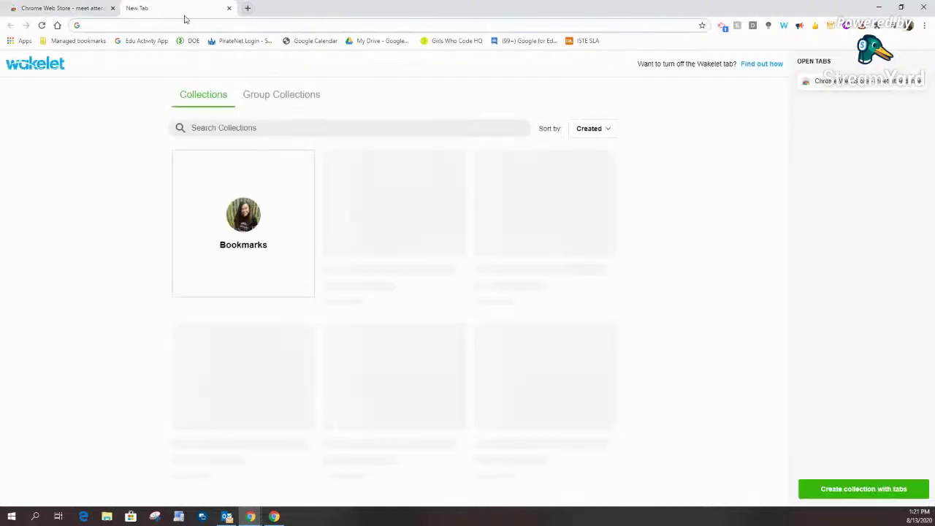
type("science ")
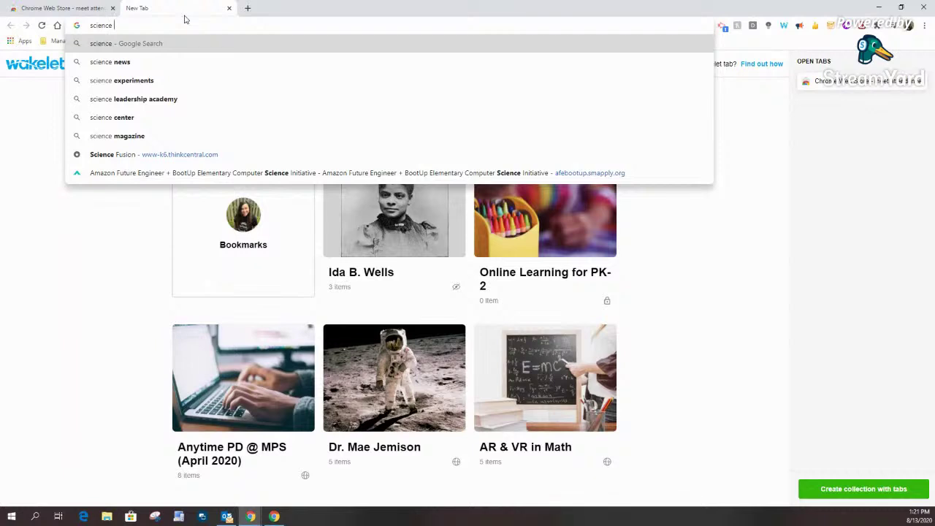
type("teacher chrome extensio")
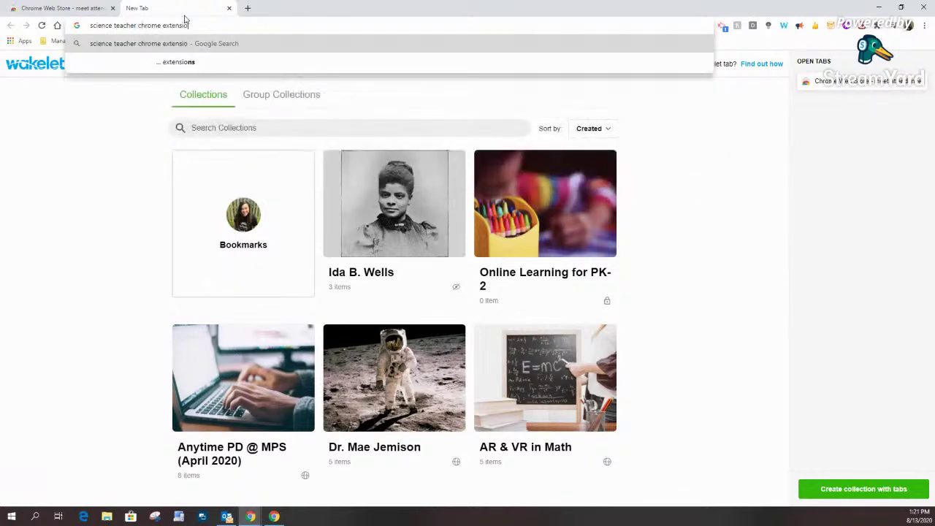
type("n")
key("Return")
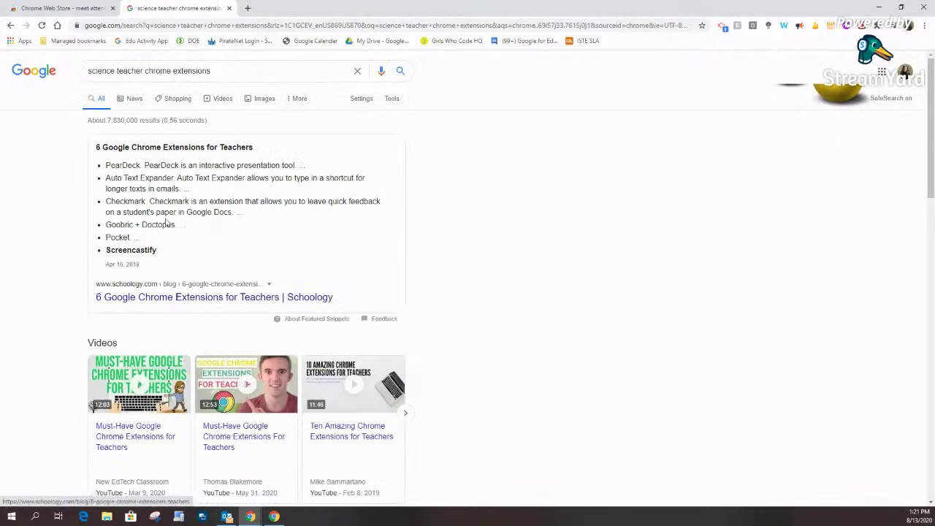
scroll(309, 375, "down", 7)
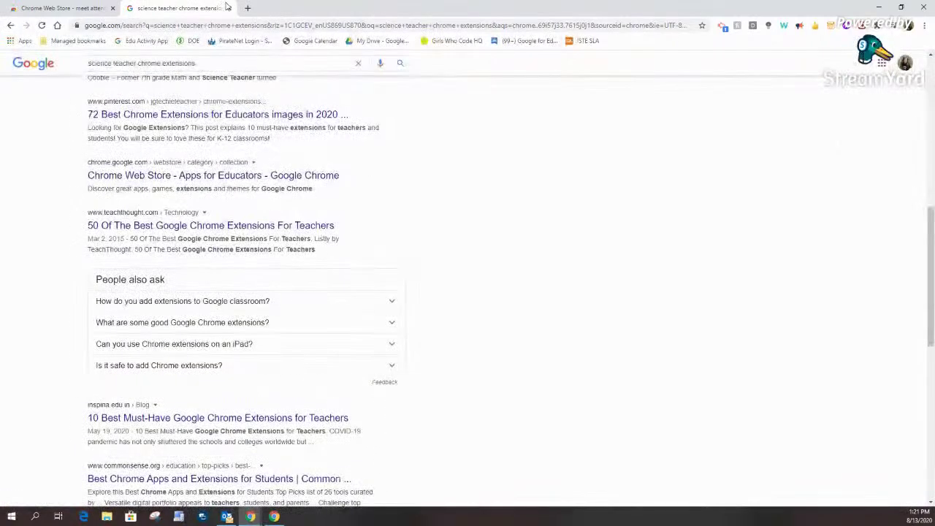
left_click(228, 9)
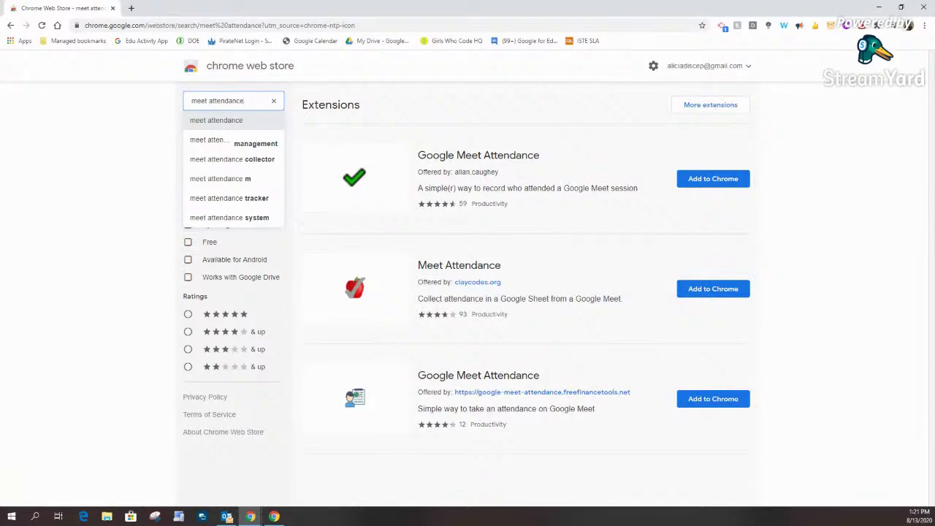
Step: Open the Virtual Summer PD document in a new tab from its tinyurl link
left_click(132, 8)
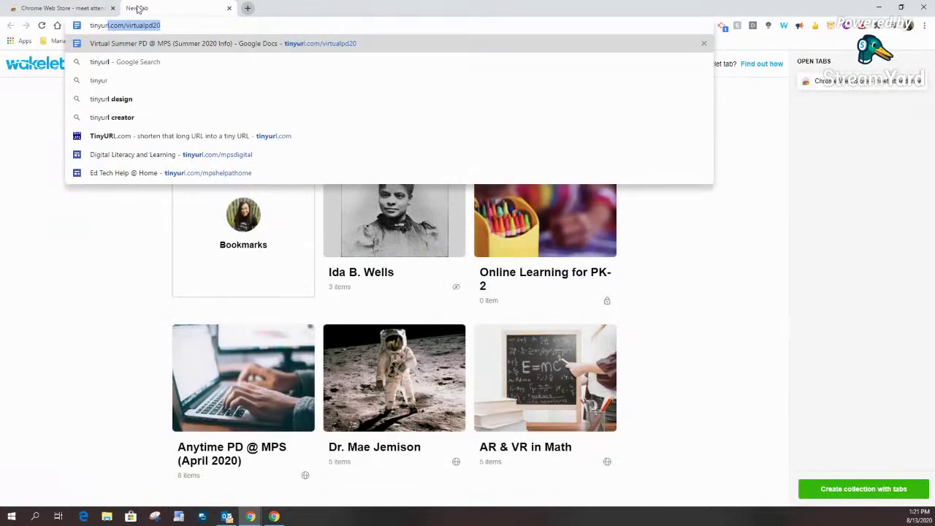
key("Return")
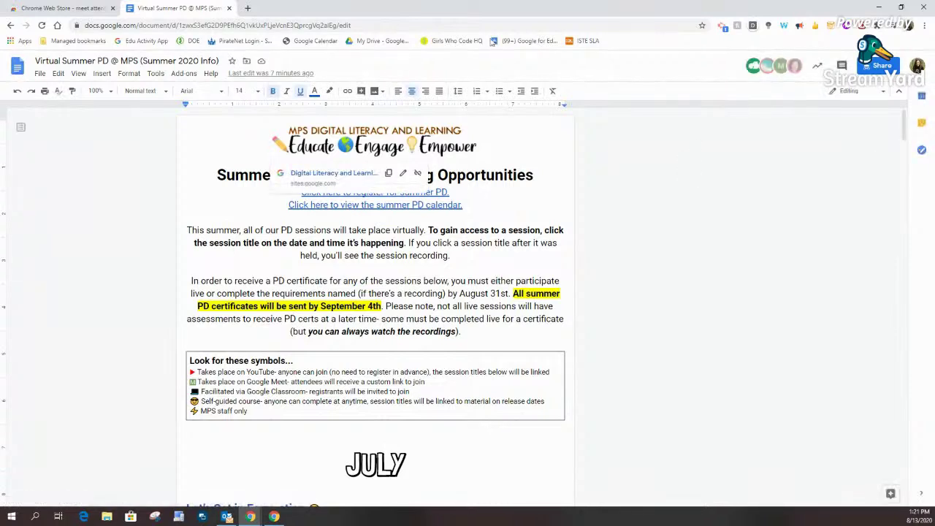
left_click(318, 153)
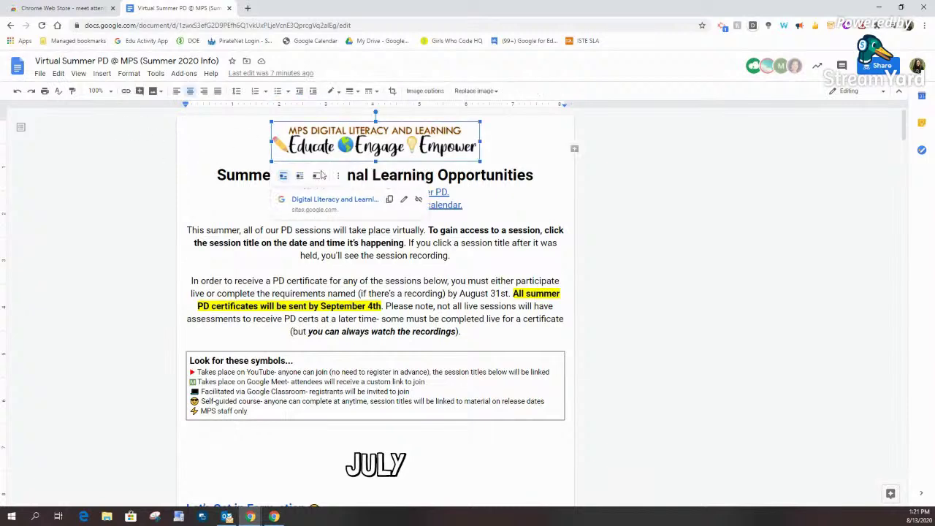
left_click(513, 207)
Step: Browse the G Suite Marketplace of Docs add-ons, then close it
left_click(183, 74)
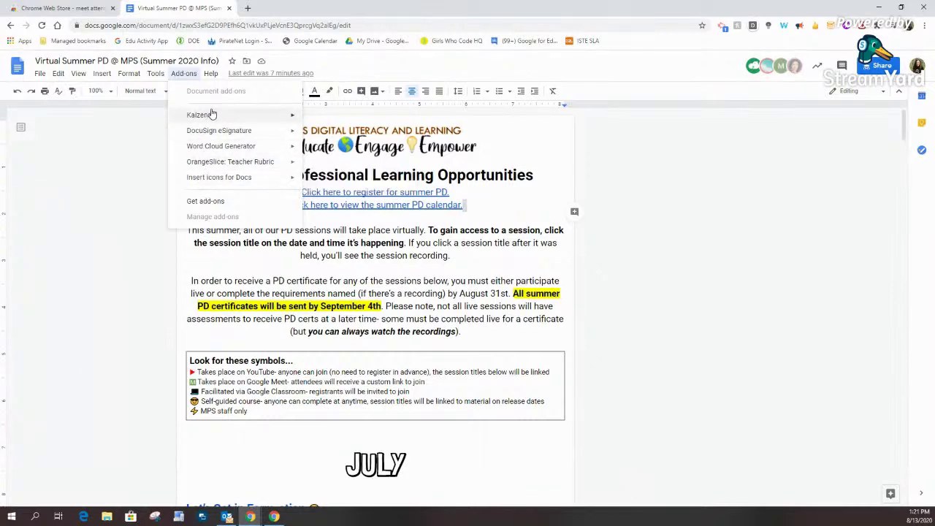
left_click(208, 201)
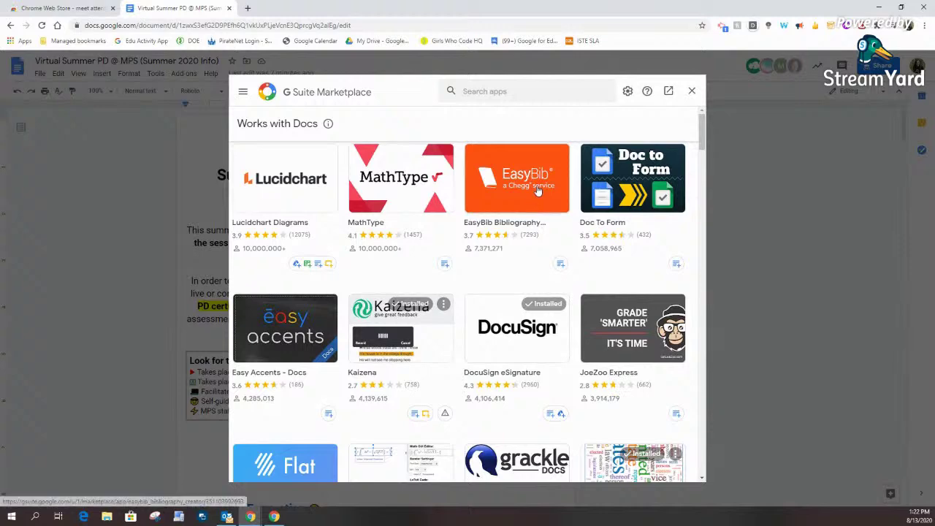
scroll(501, 322, "down", 1)
scroll(515, 293, "up", 1)
scroll(639, 212, "down", 5)
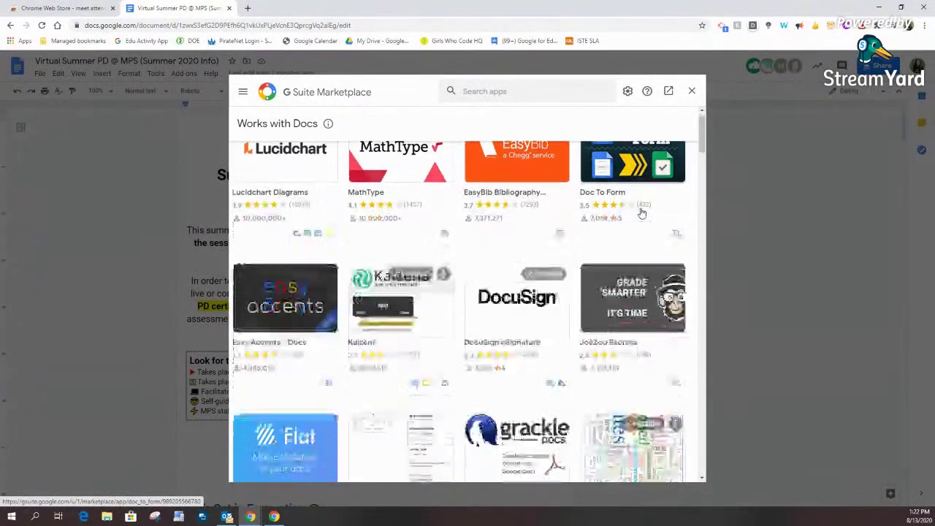
scroll(640, 212, "down", 3)
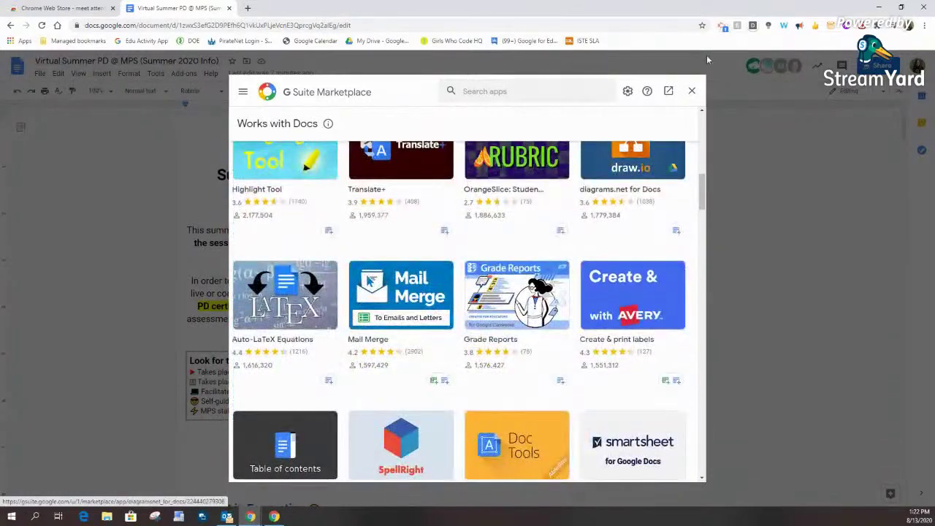
left_click(692, 91)
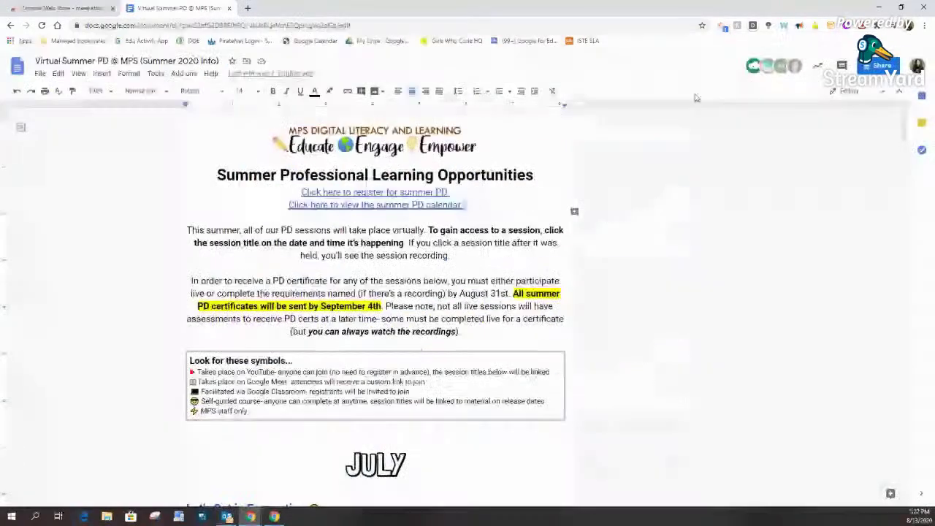
Step: Generate a classic Word Cloud Generator cloud of the document, led by google and webinar, then close it
left_click(184, 74)
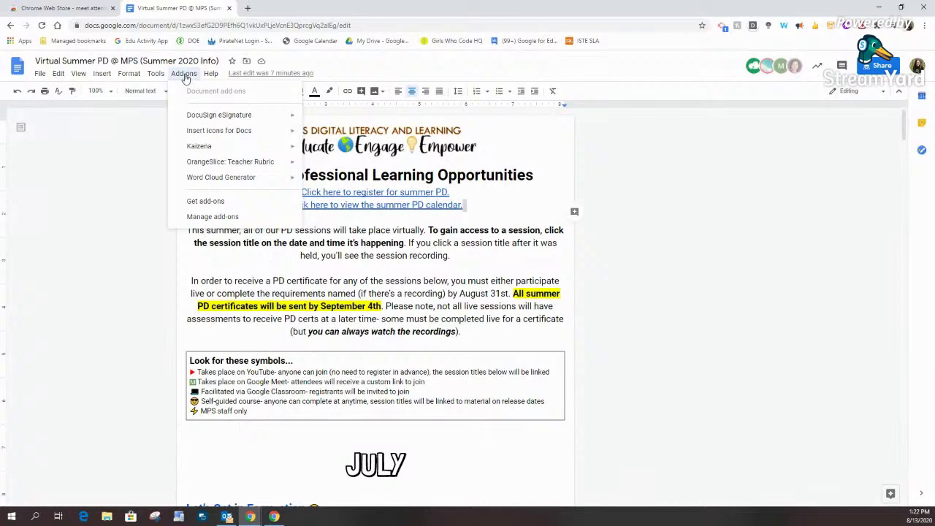
mouse_move(193, 153)
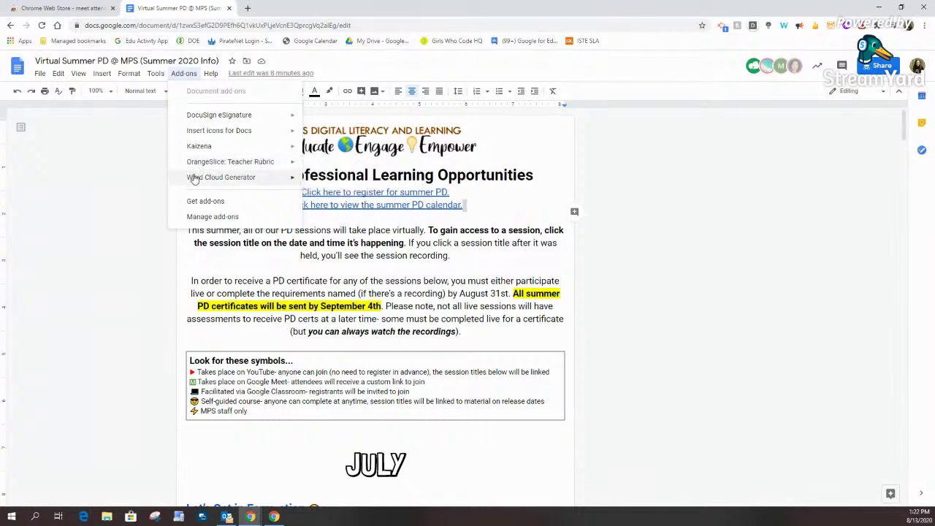
mouse_move(287, 182)
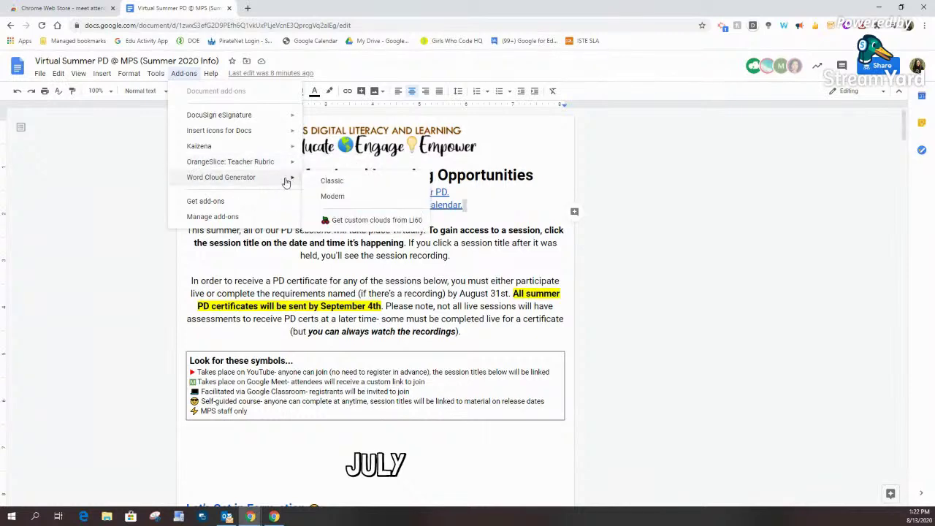
left_click(329, 181)
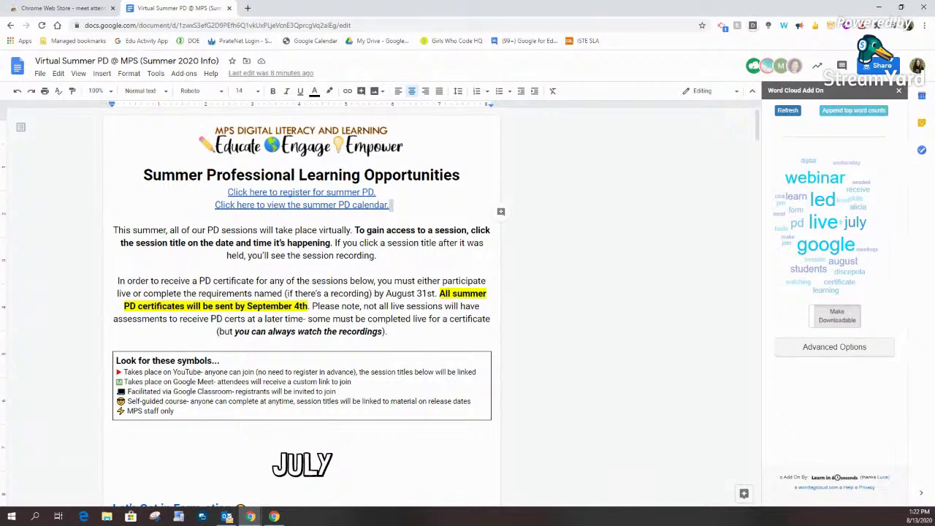
left_click(899, 90)
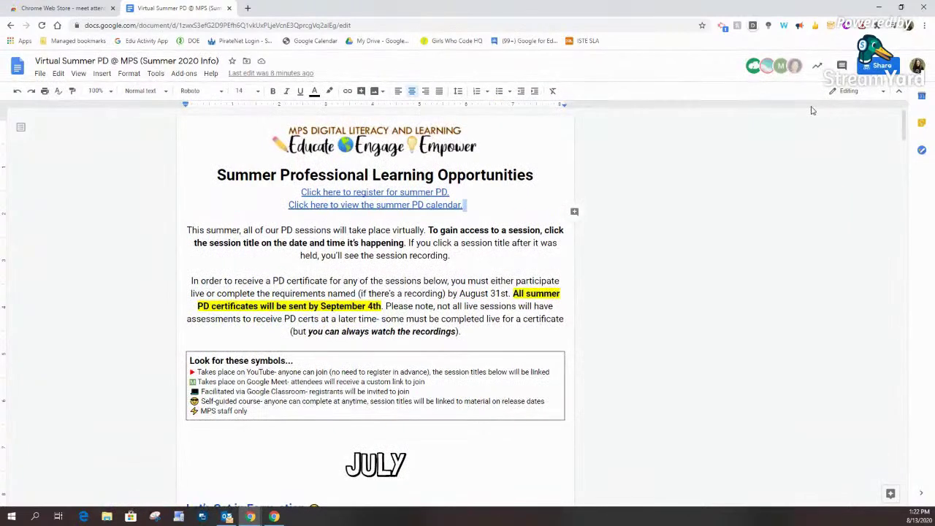
left_click(184, 73)
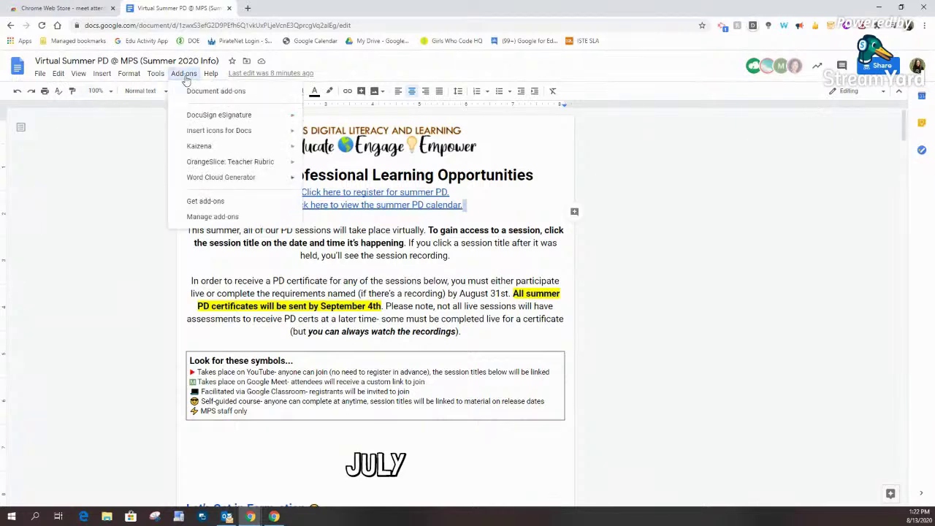
Step: Search the add-on marketplace for 'ez notification', then just 'ez', and clear the search
left_click(208, 207)
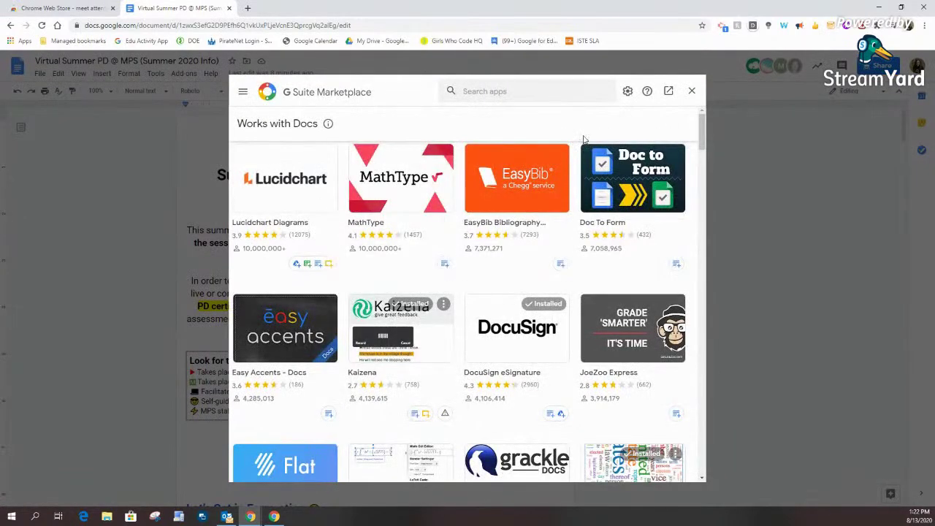
left_click(513, 93)
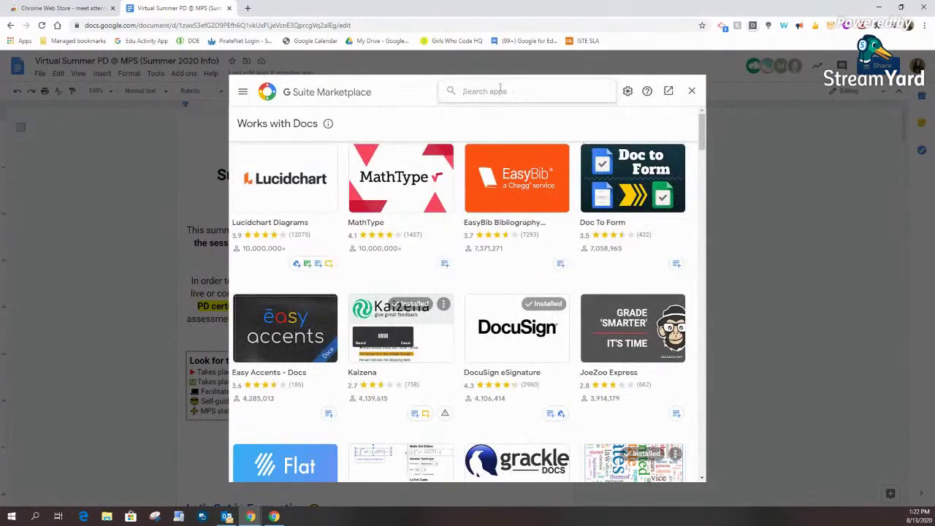
type("ex noz n")
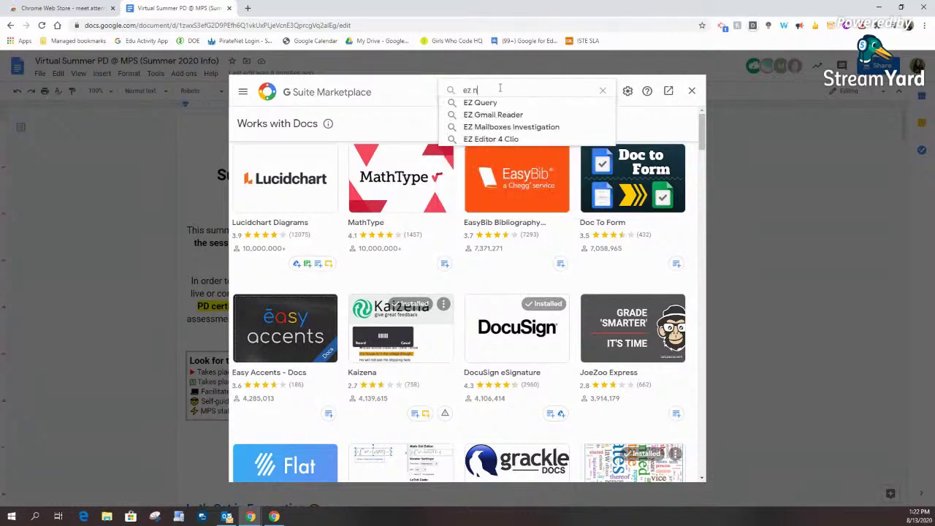
type("otification")
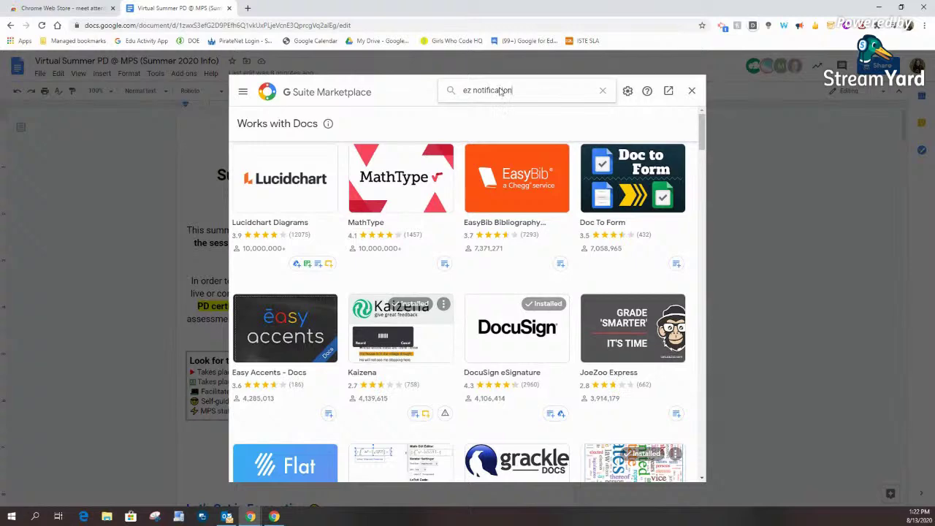
key("Return")
double_click(475, 95)
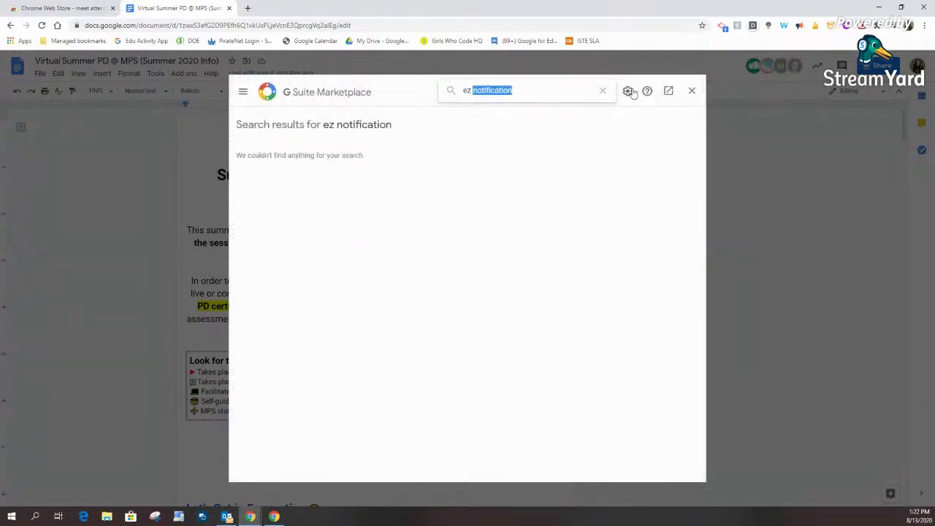
key("BackSpace")
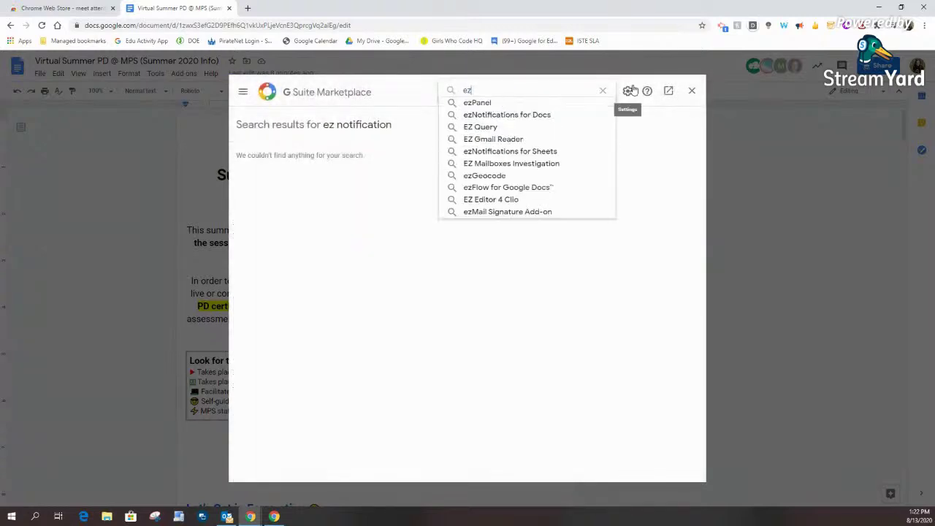
key("Return")
left_click_drag(545, 95, 423, 93)
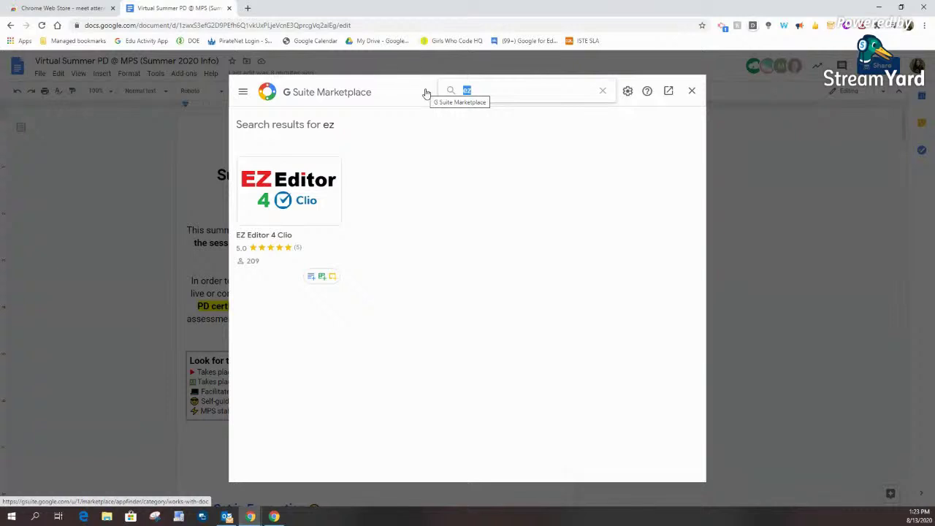
left_click(603, 91)
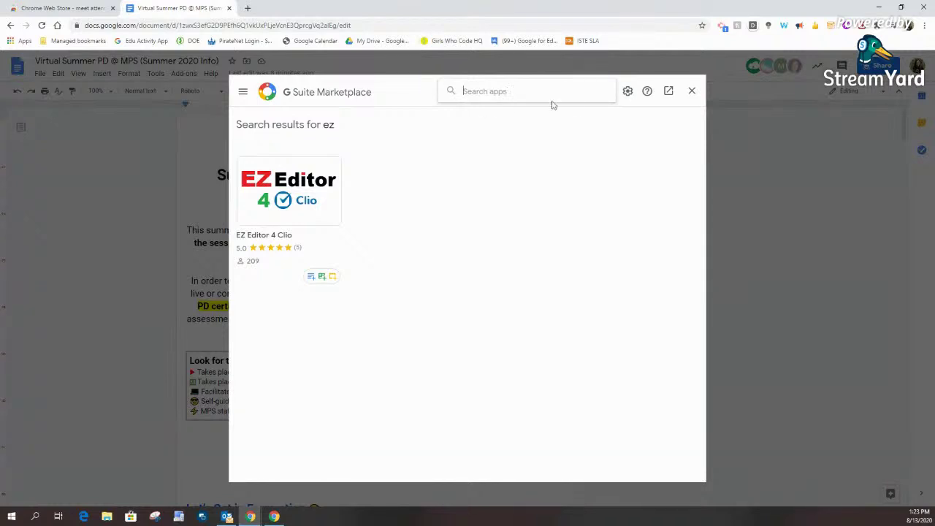
Step: Close the marketplace, reopen Get add-ons, and close it again to return to the document
left_click(692, 91)
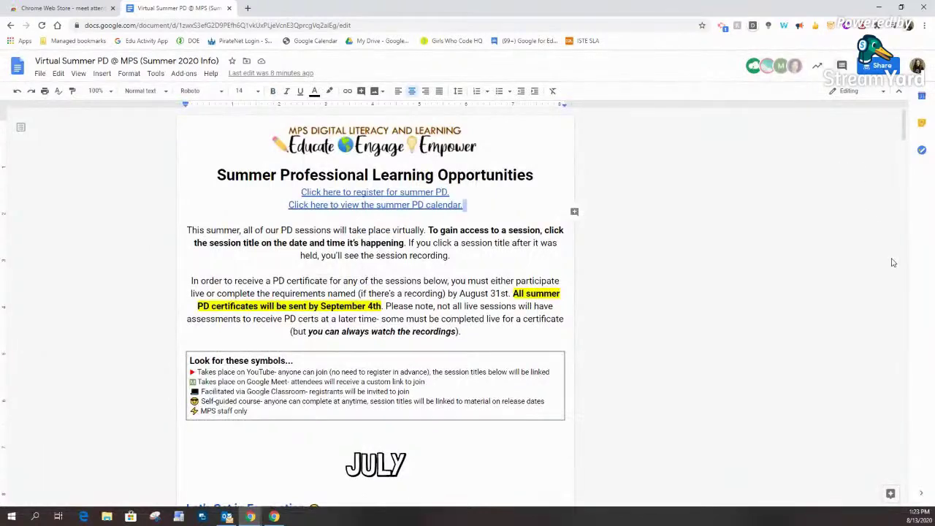
left_click(184, 73)
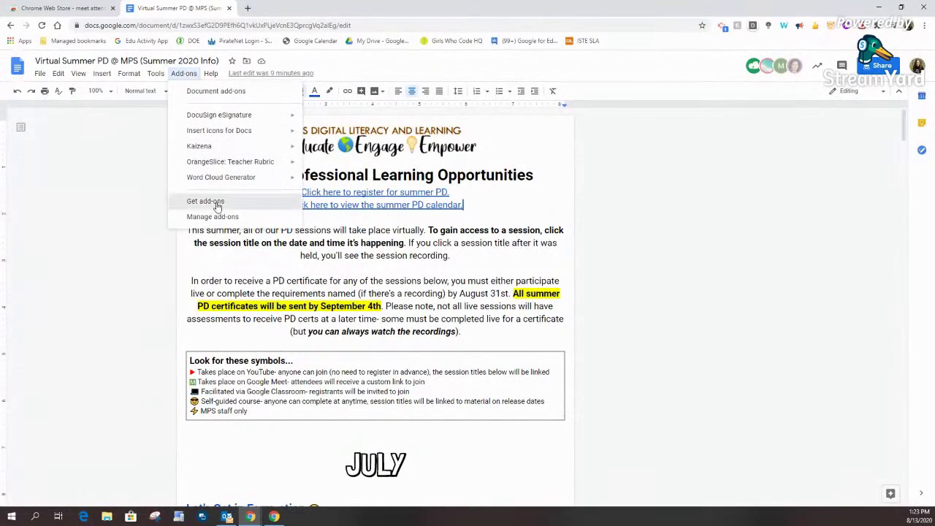
left_click(217, 202)
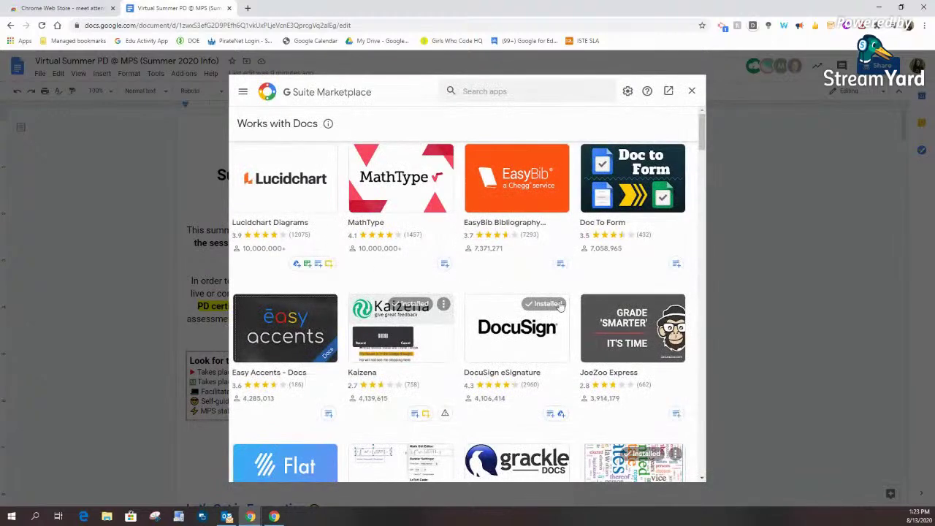
left_click(690, 90)
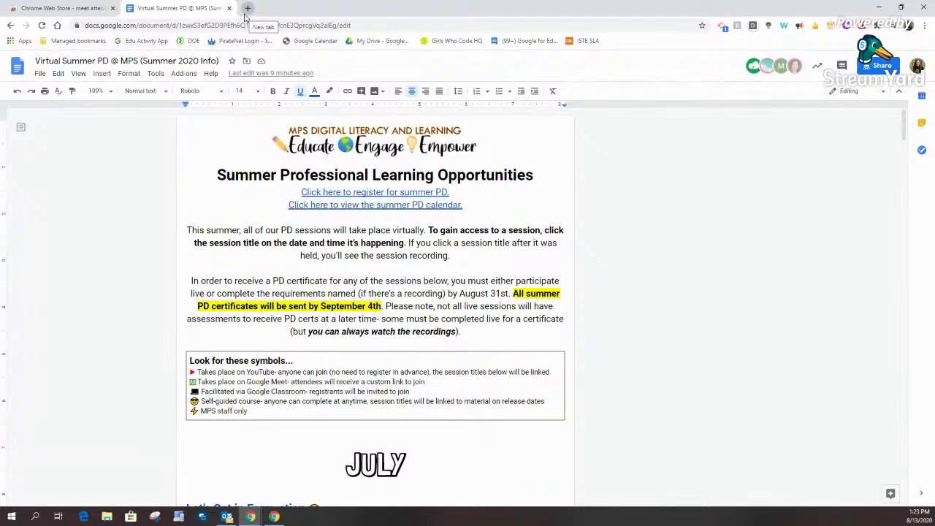
Step: Open Google Drive in a new tab and switch to the other signed-in account
left_click(247, 11)
type("dri")
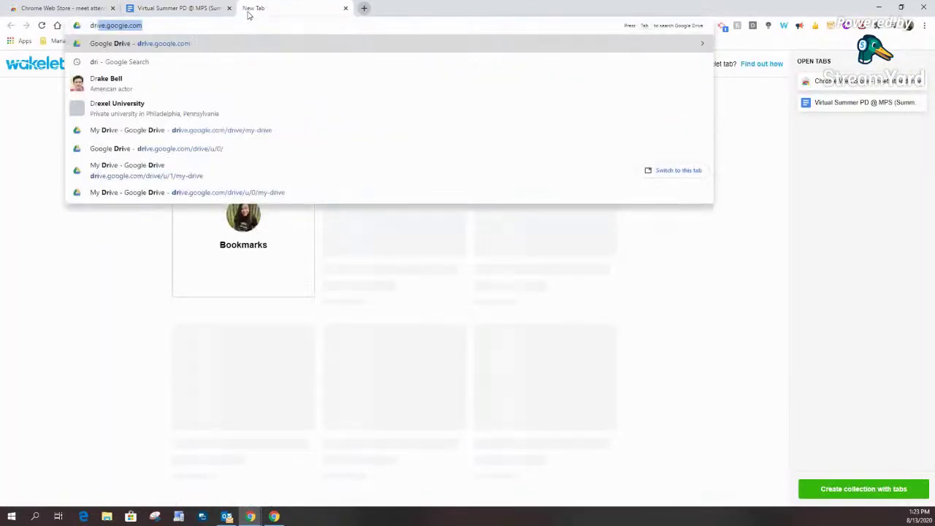
key("Return")
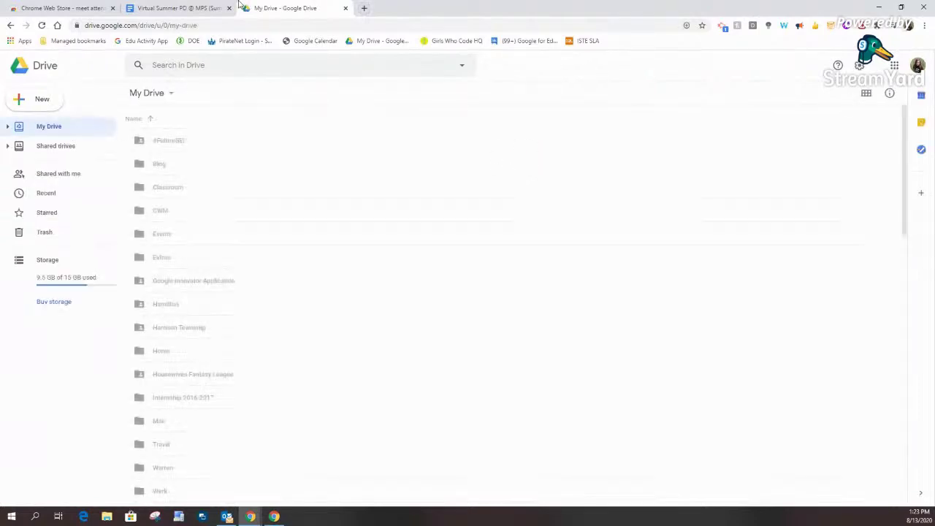
left_click(917, 65)
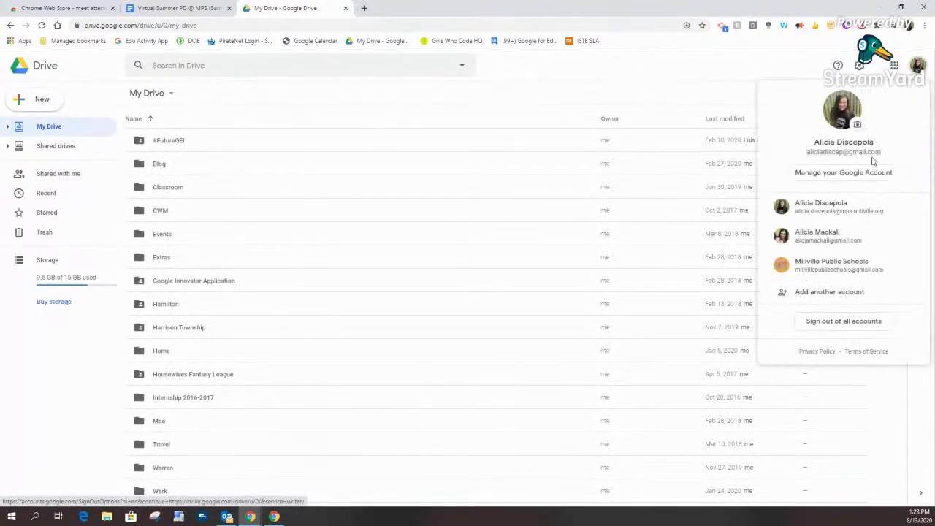
left_click(858, 216)
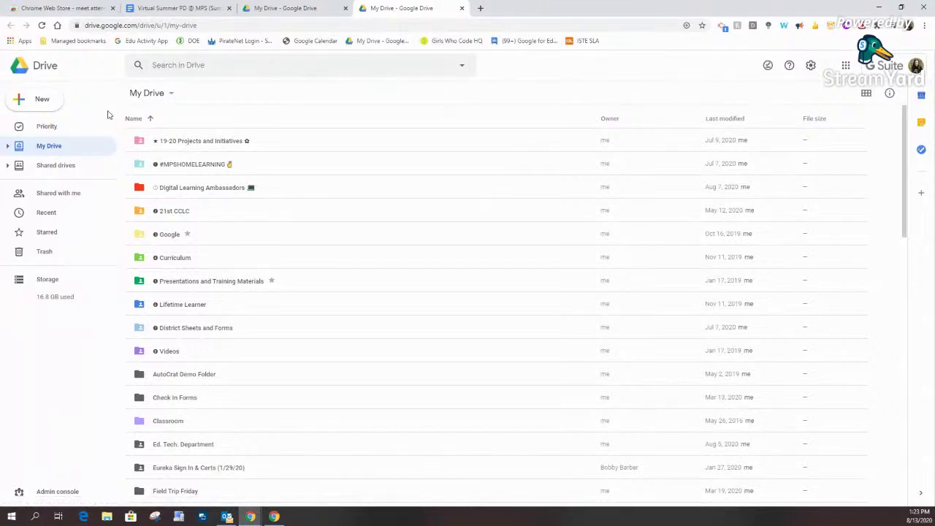
Step: Open the LIVE SESSIONS (generate PD certs) (Responses) sheet from Recent files
left_click(63, 213)
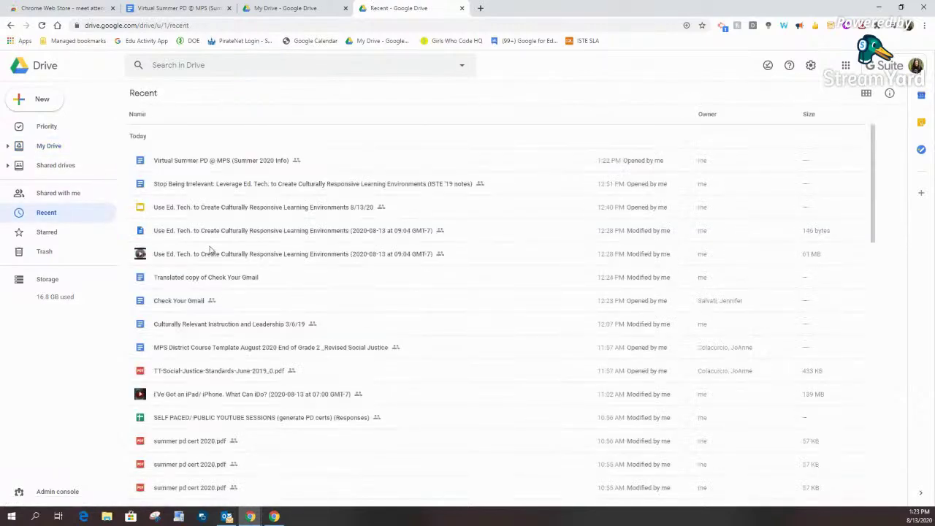
scroll(209, 250, "down", 3)
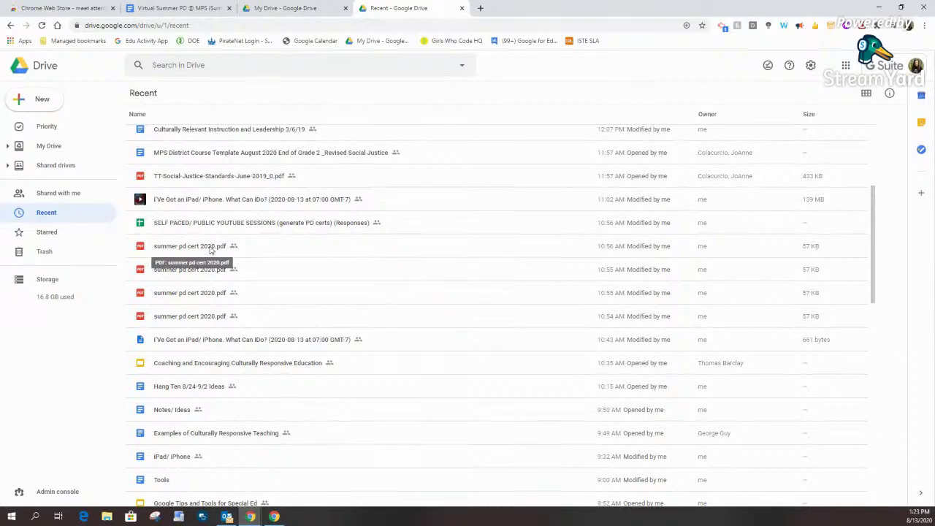
scroll(209, 250, "down", 4)
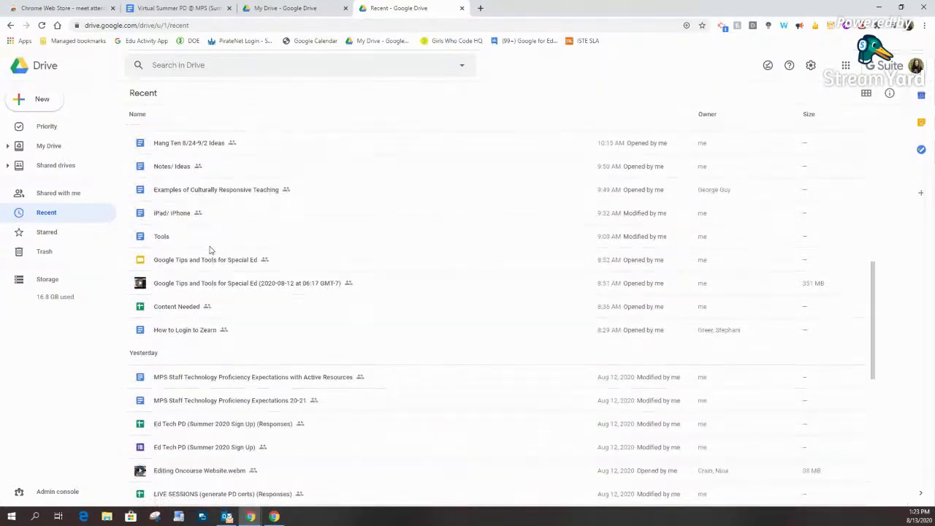
scroll(261, 341, "down", 2)
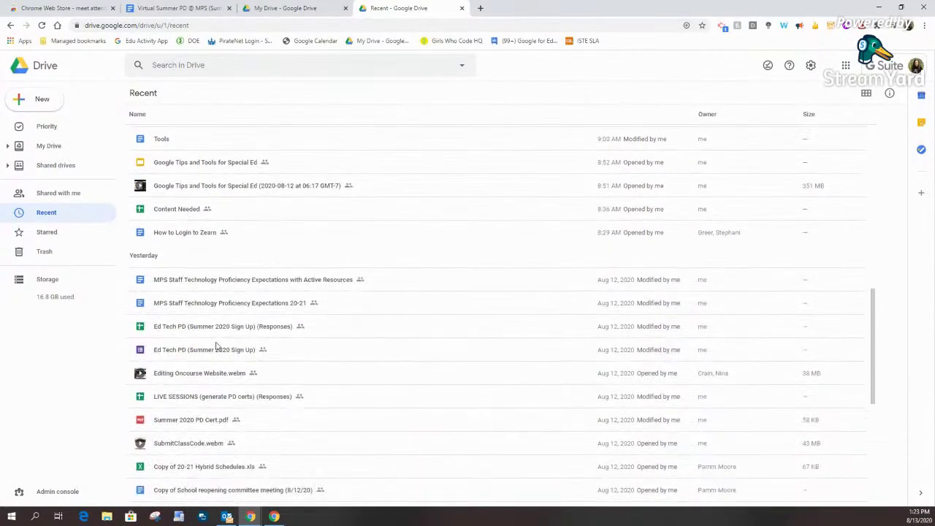
double_click(233, 398)
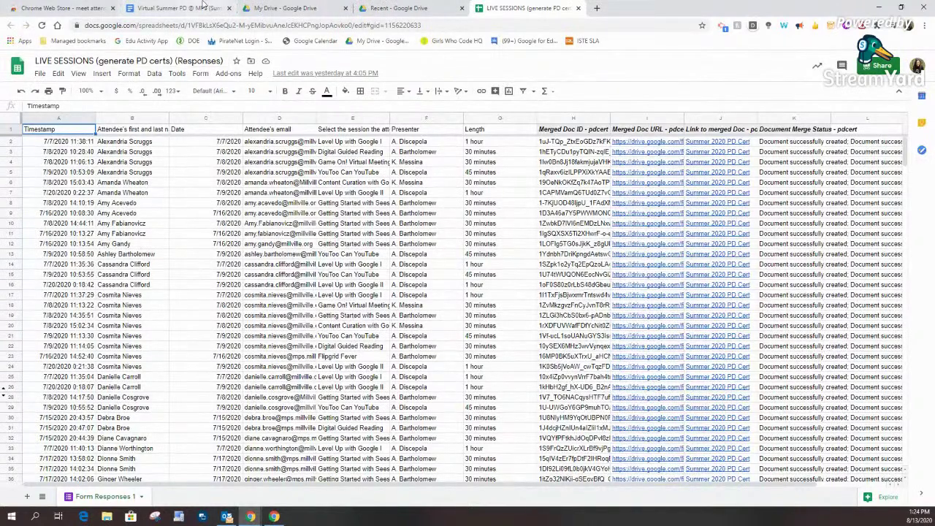
Step: Return to the Drive tab and show the My Drive folder list
left_click(274, 8)
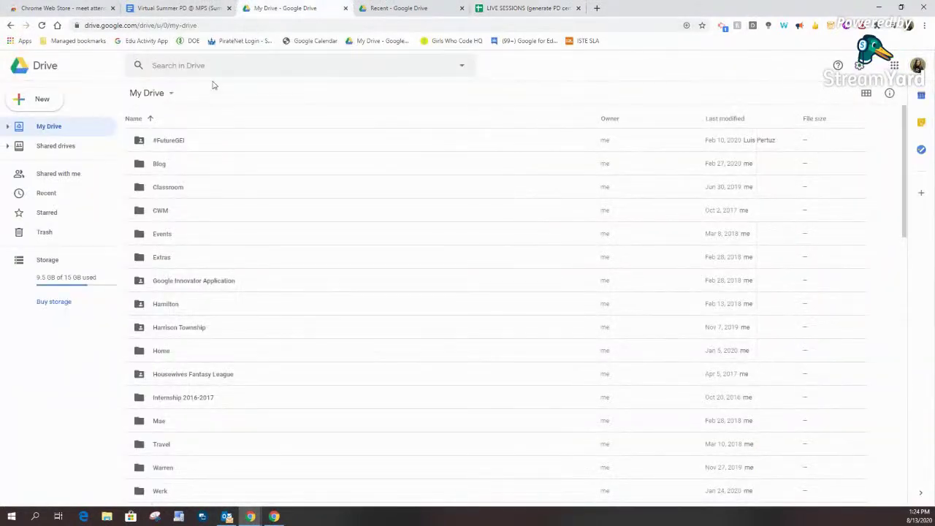
left_click(434, 10)
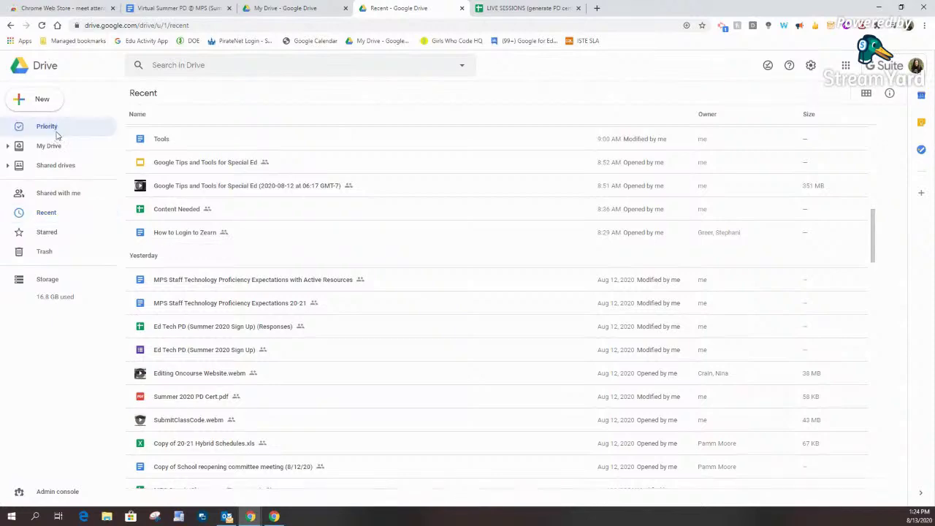
left_click(52, 128)
left_click(49, 149)
scroll(223, 224, "down", 15)
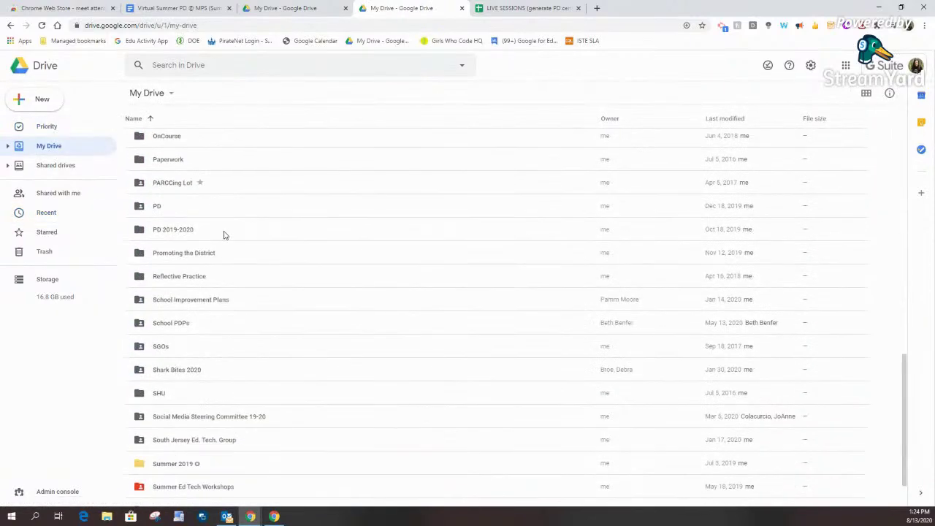
scroll(256, 333, "down", 2)
Step: Open Summer Ed Tech Workshops > Summer 2020 > PD Certs and the Summer 2020 PD Cert slides
double_click(233, 332)
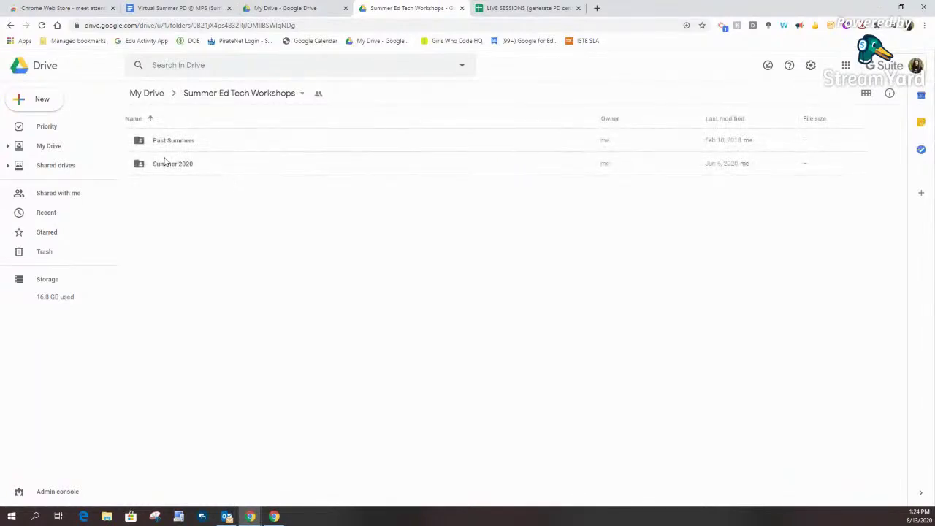
double_click(162, 174)
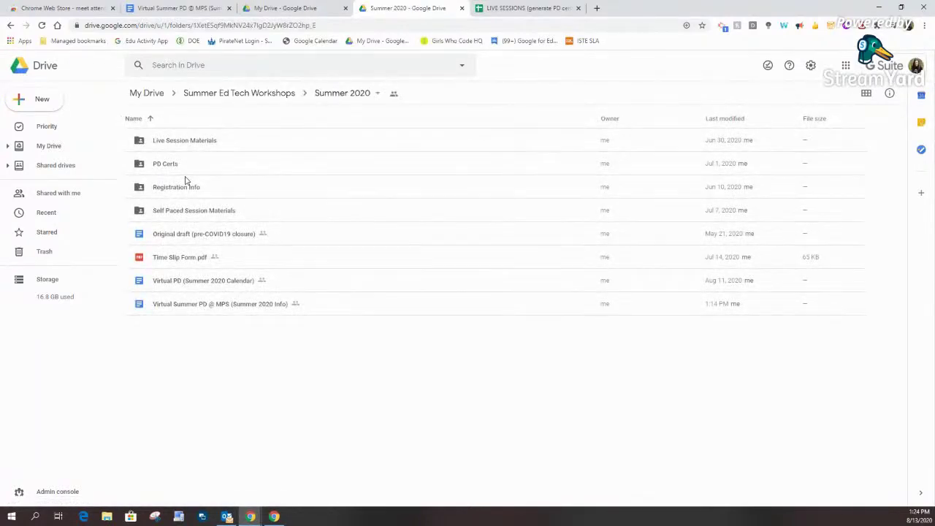
double_click(185, 170)
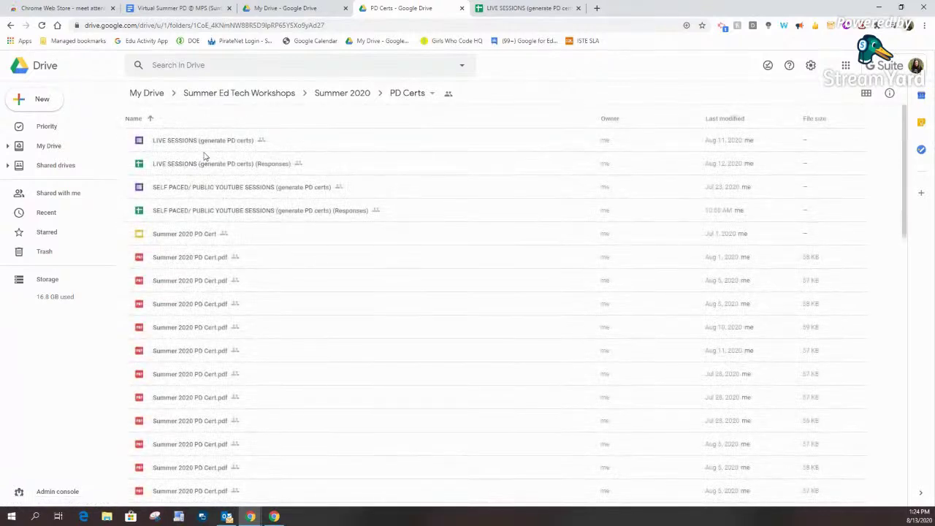
double_click(209, 234)
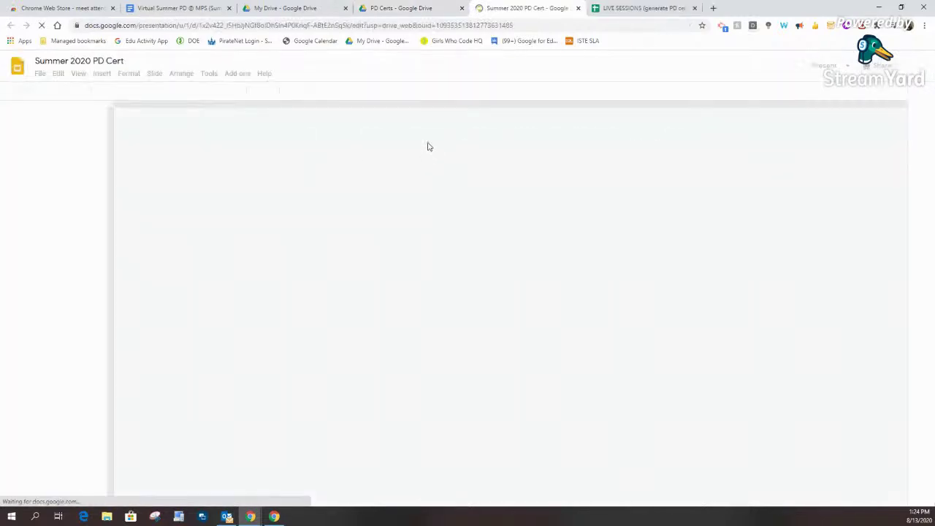